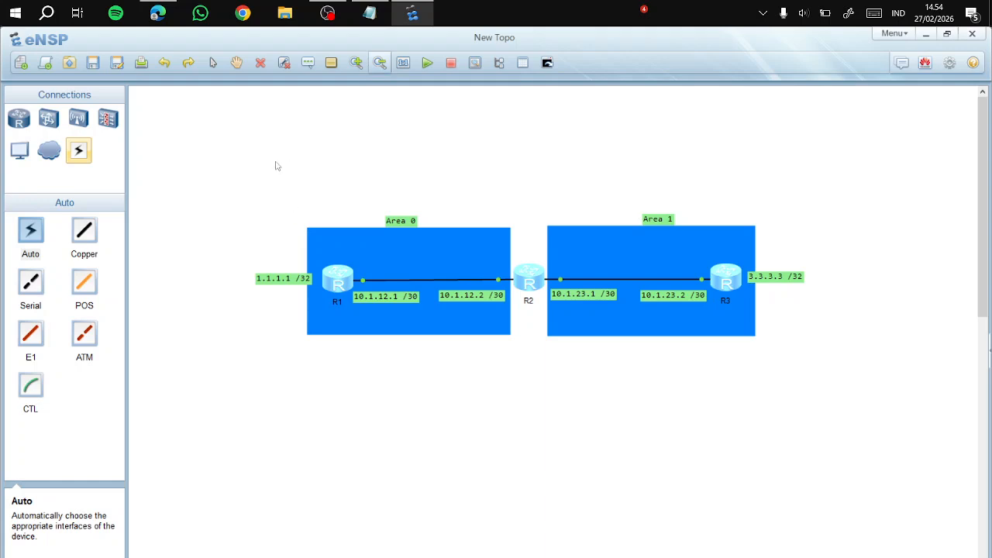
left_click_drag(223, 194, 861, 371)
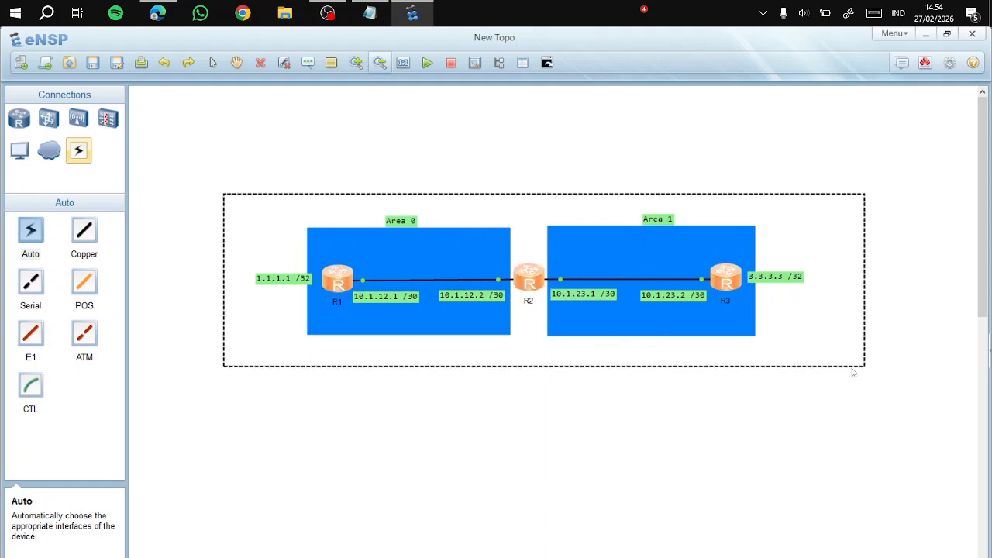
left_click(767, 414)
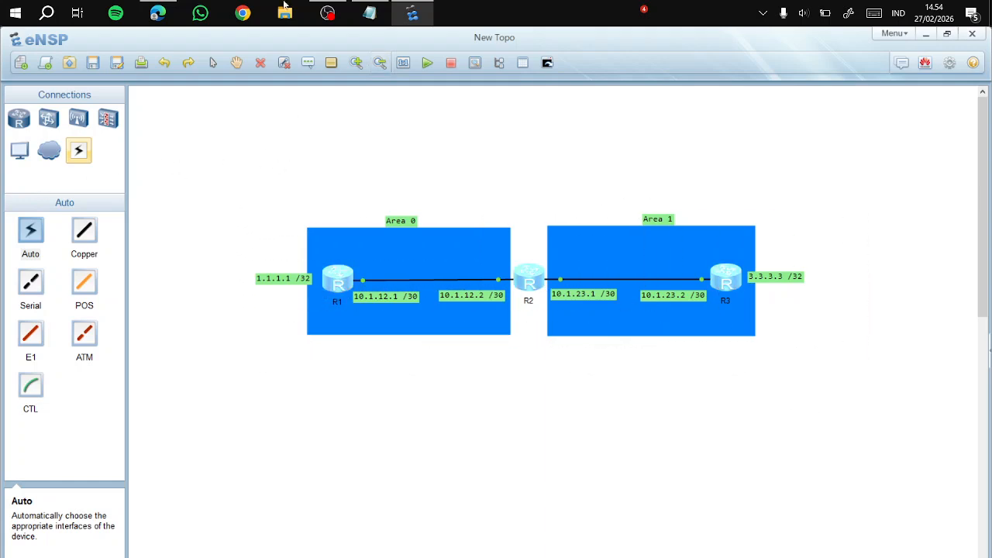
Switch to Edge and find the description and topology slide of the OSPF configuration example in 03 Pengantar OSPF.pdf.
left_click(158, 13)
scroll(347, 357, "up", 4)
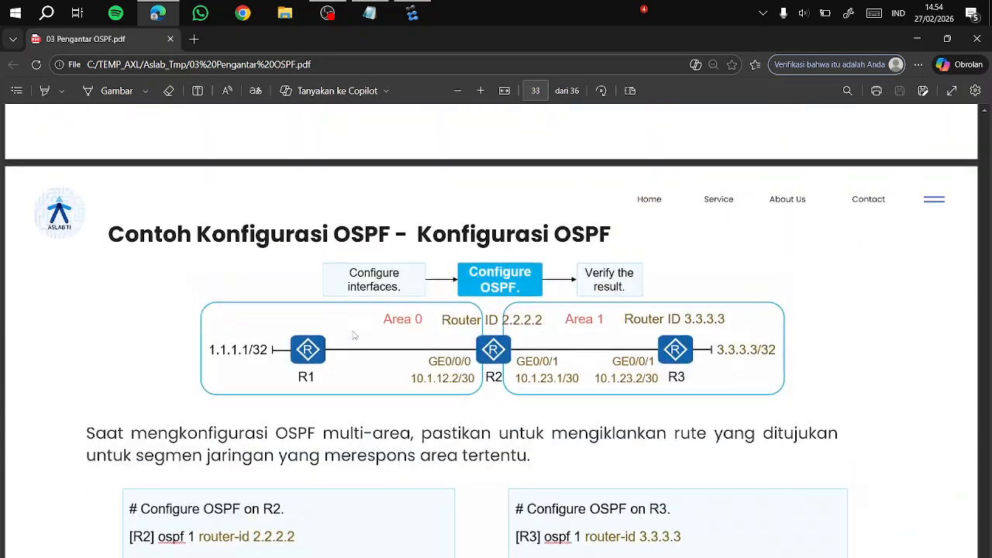
scroll(379, 310, "down", 4)
scroll(442, 335, "up", 20)
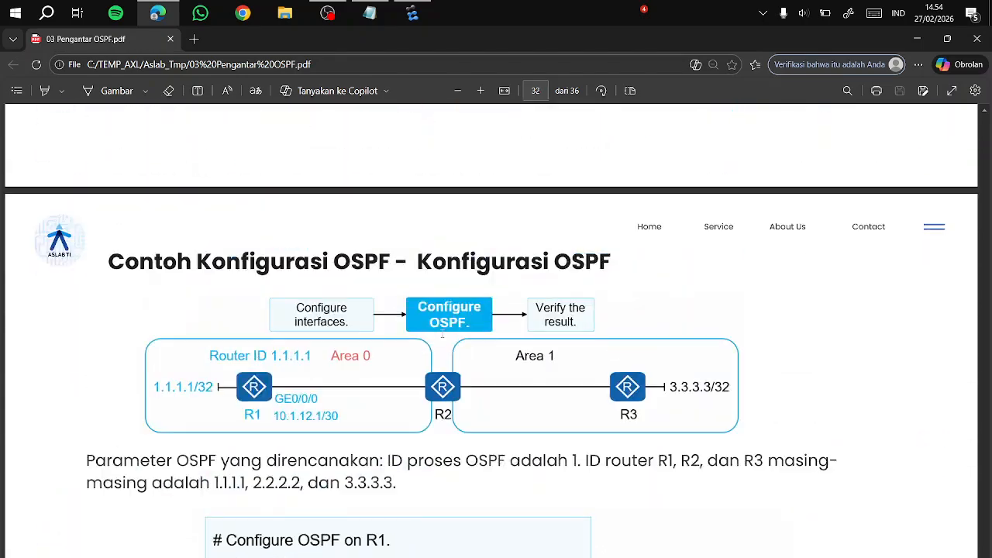
scroll(446, 335, "up", 2)
scroll(446, 335, "down", 8)
scroll(273, 318, "up", 1)
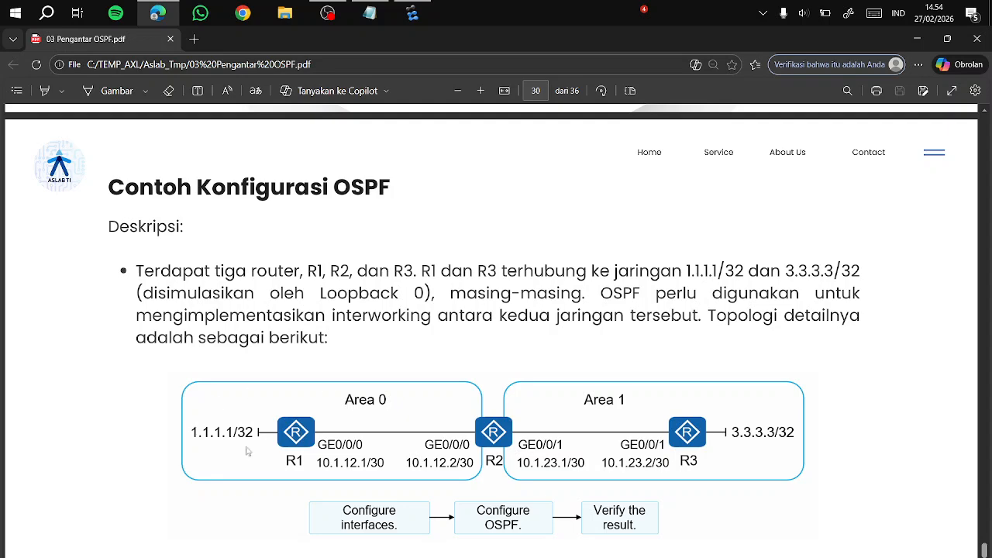
Switch back to eNSP and examine the Area 0 and Area 1 topology with its three routers.
left_click(412, 14)
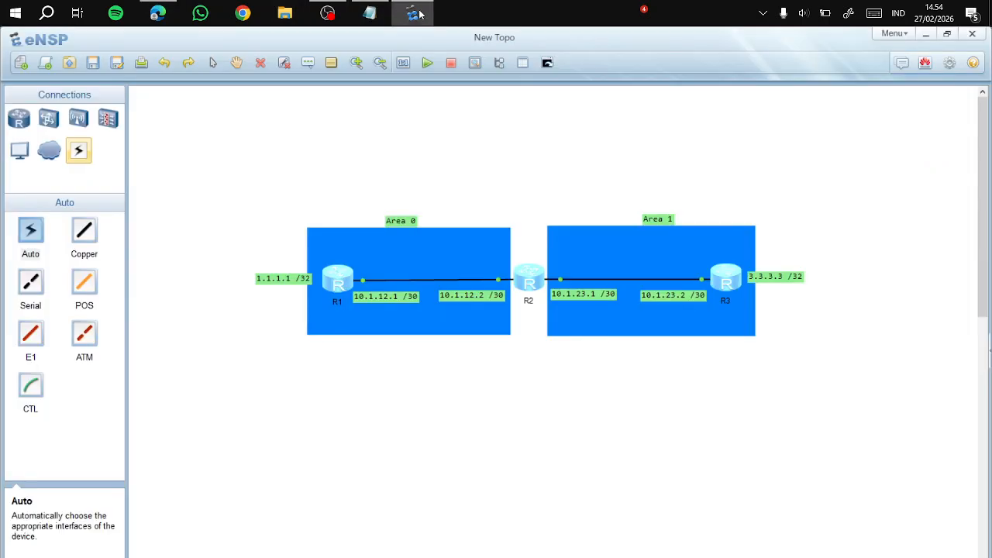
left_click(370, 13)
left_click(327, 13)
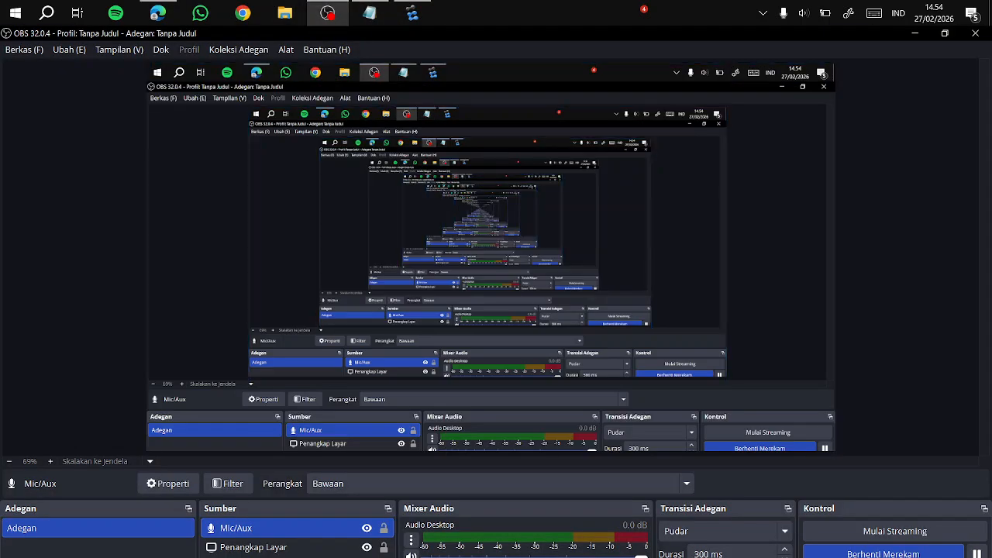
left_click(404, 21)
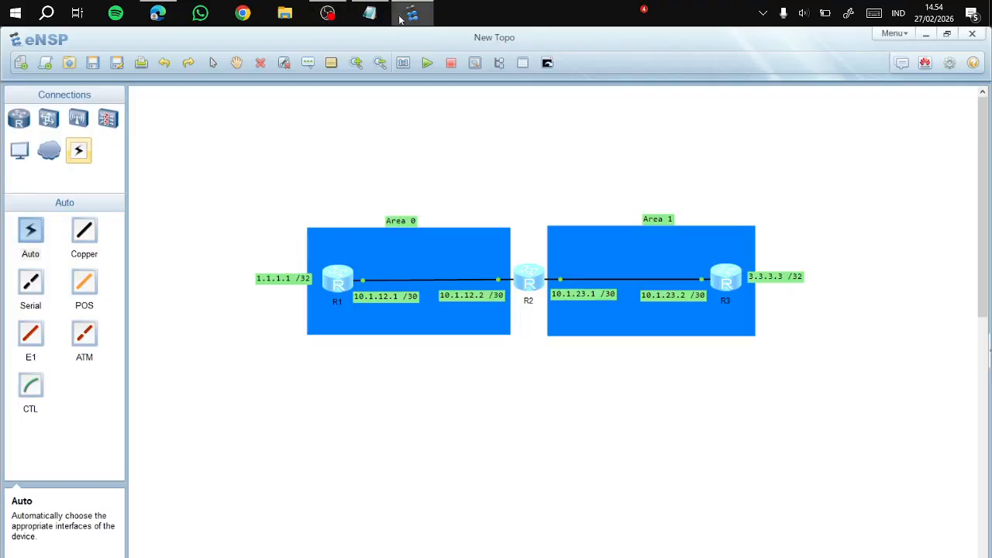
left_click_drag(217, 211, 846, 378)
left_click(847, 378)
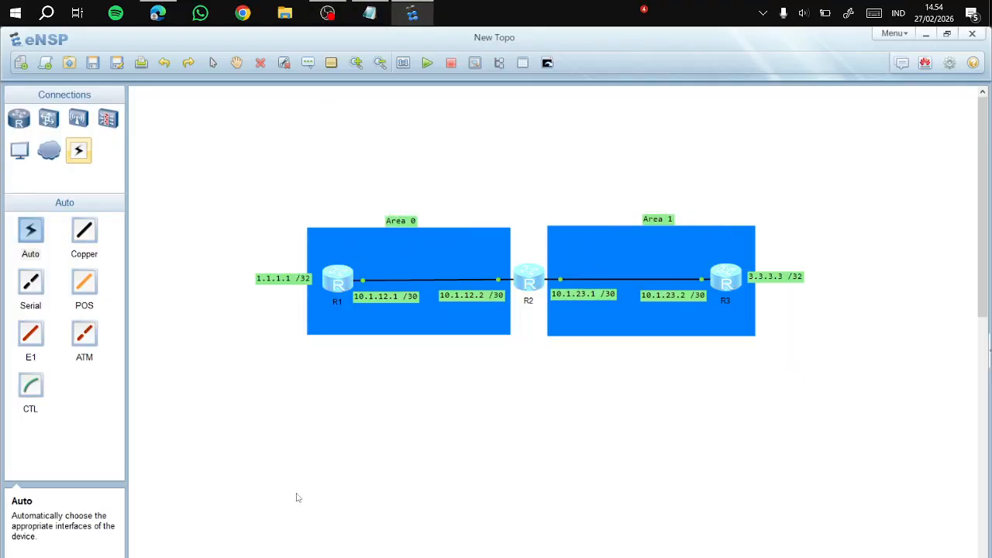
left_click_drag(235, 197, 804, 392)
left_click(768, 425)
left_click_drag(264, 184, 509, 366)
left_click_drag(543, 177, 807, 389)
left_click(293, 386)
left_click_drag(305, 186, 509, 359)
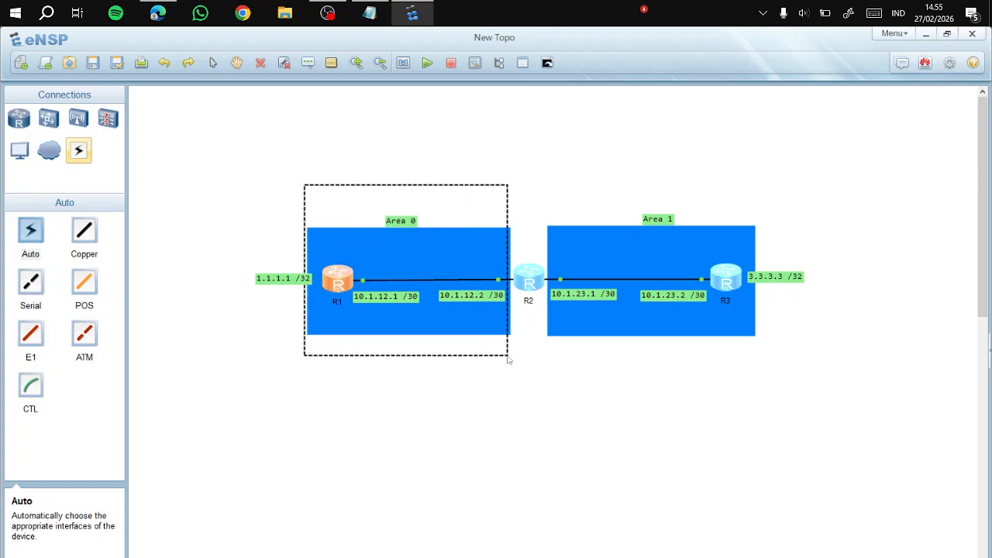
left_click(420, 435)
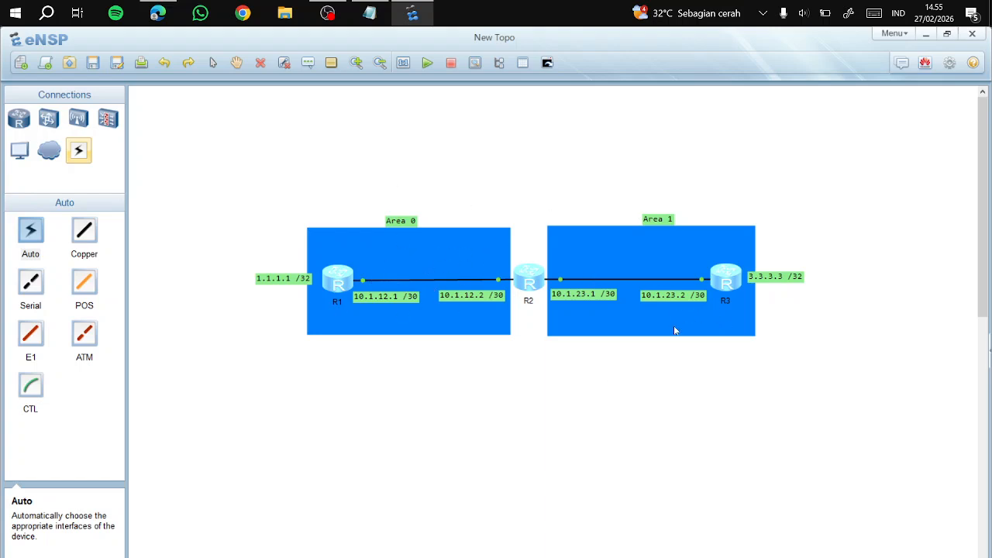
left_click_drag(279, 195, 587, 405)
left_click_drag(535, 200, 810, 375)
Open the console of router R2 and close it again.
double_click(534, 286)
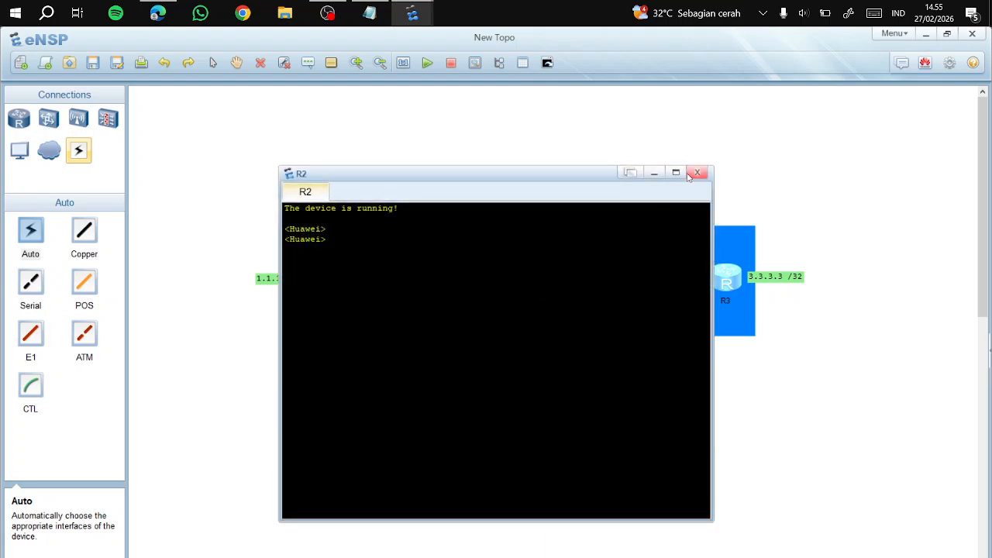
left_click(695, 172)
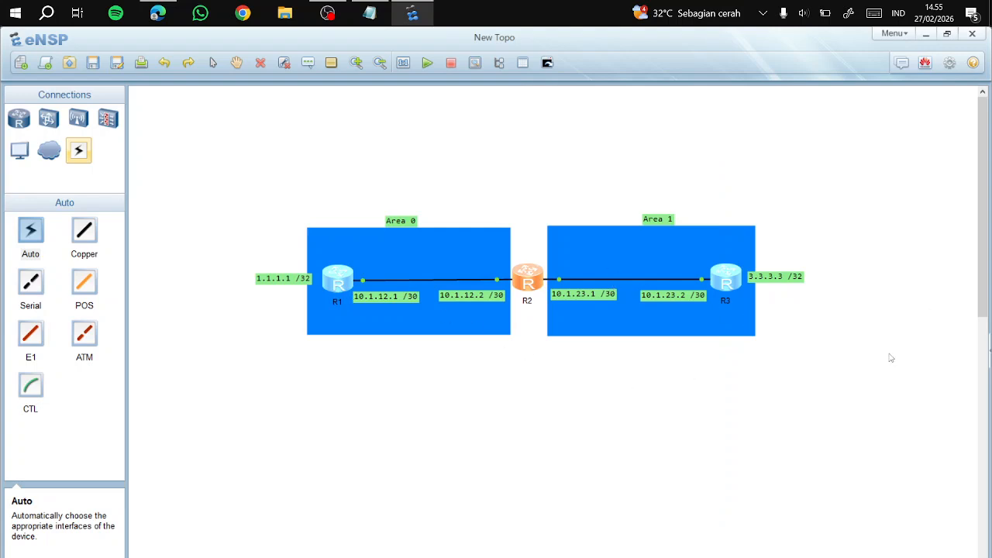
left_click_drag(525, 277, 524, 279)
left_click_drag(188, 182, 822, 379)
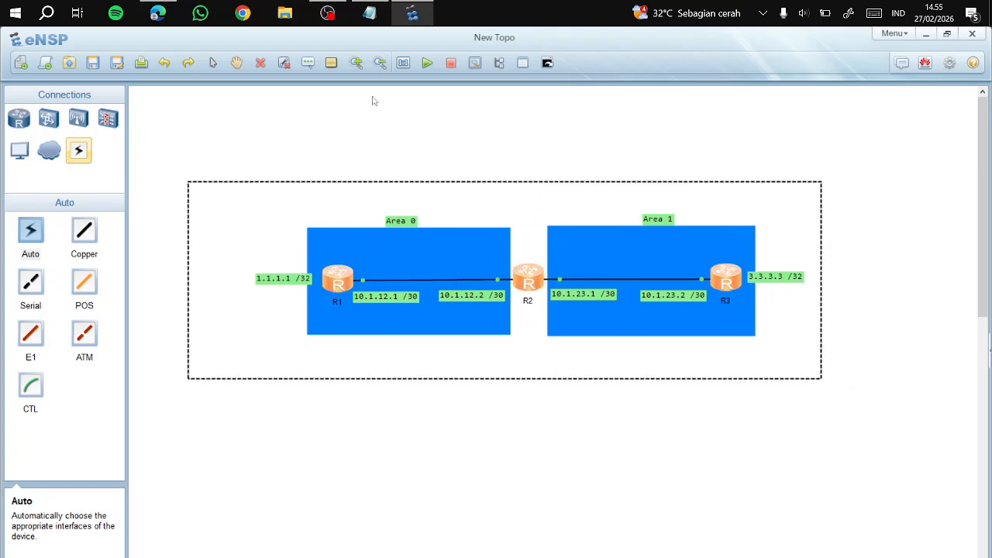
left_click(403, 135)
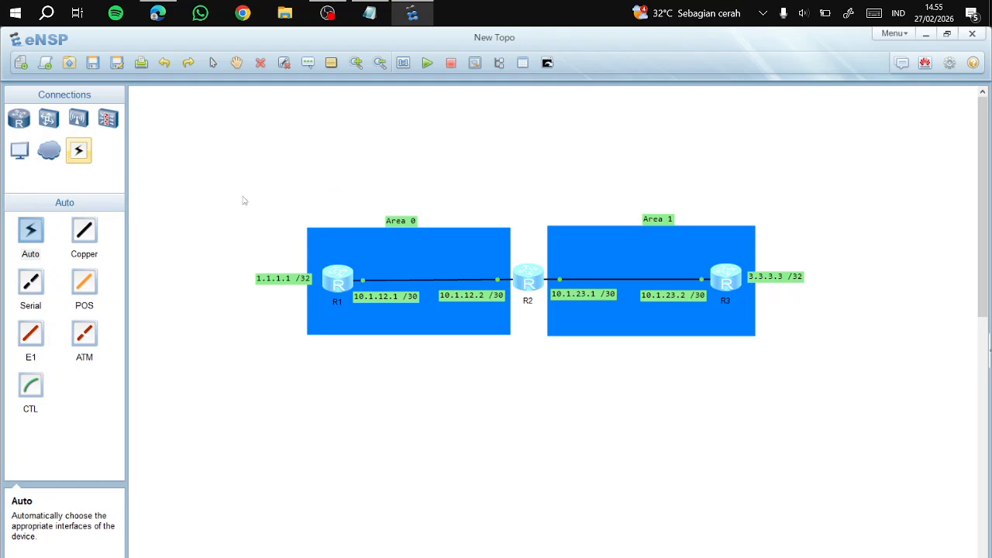
left_click_drag(255, 191, 774, 353)
left_click(841, 249)
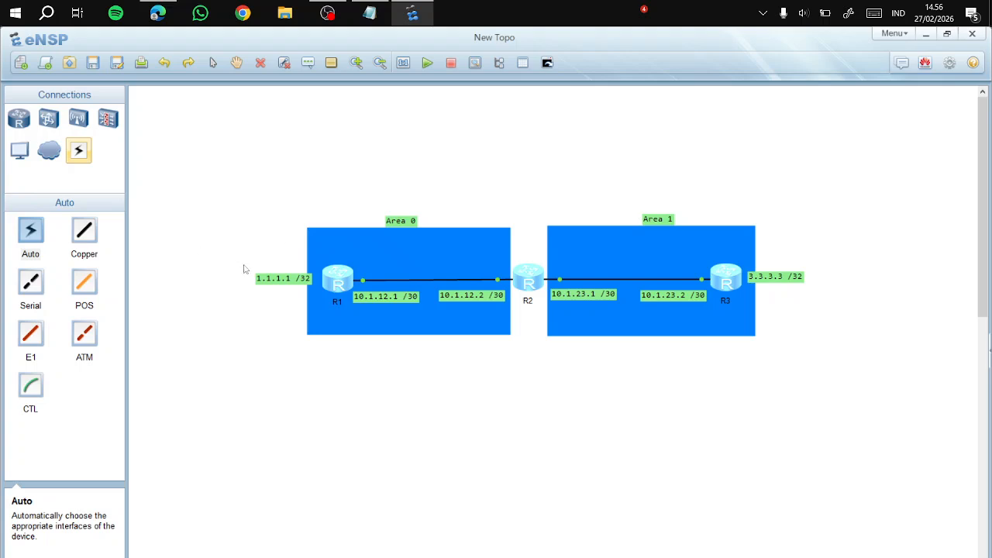
left_click_drag(242, 251, 285, 305)
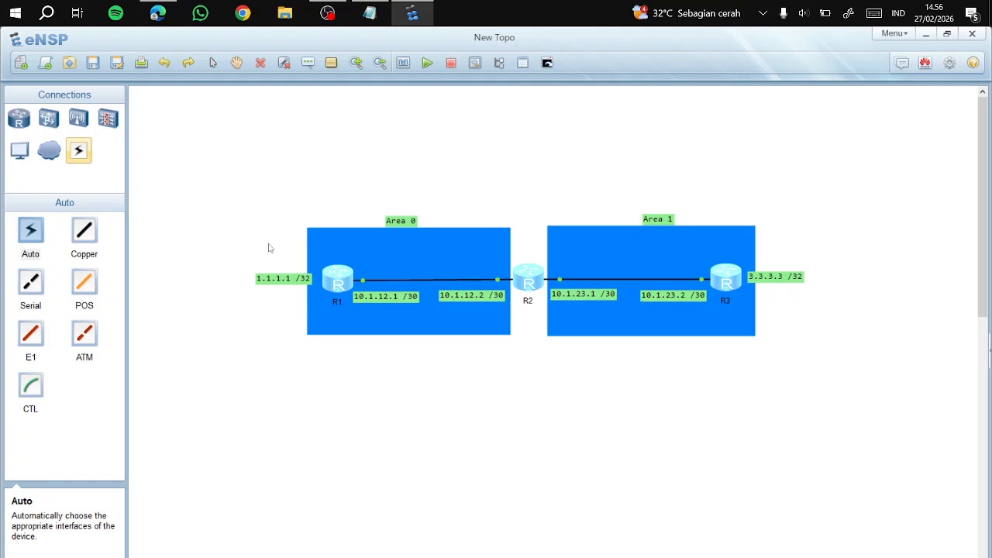
left_click_drag(242, 268, 315, 291)
Place a PC beside R1's 1.1.1.1 /32 label and delete it again.
left_click(21, 149)
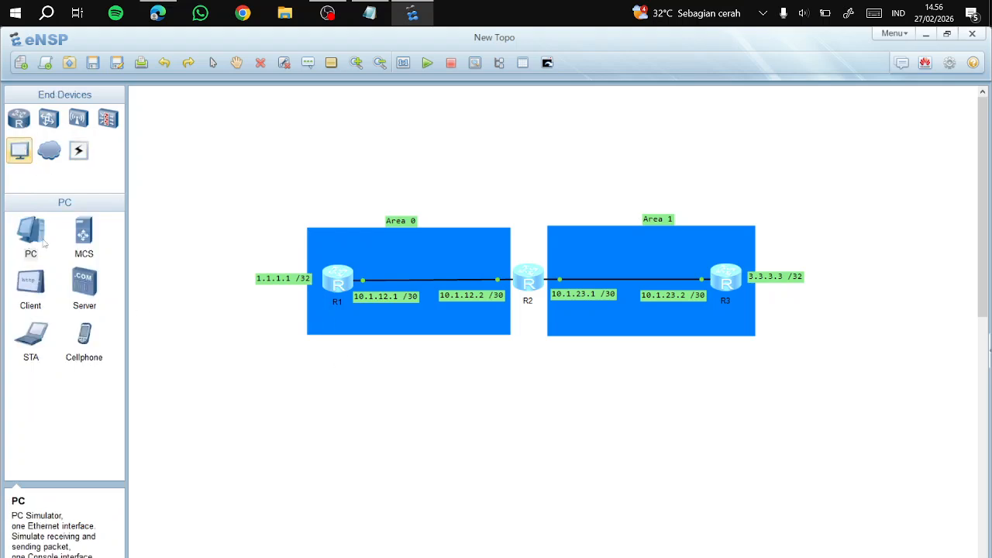
left_click(31, 231)
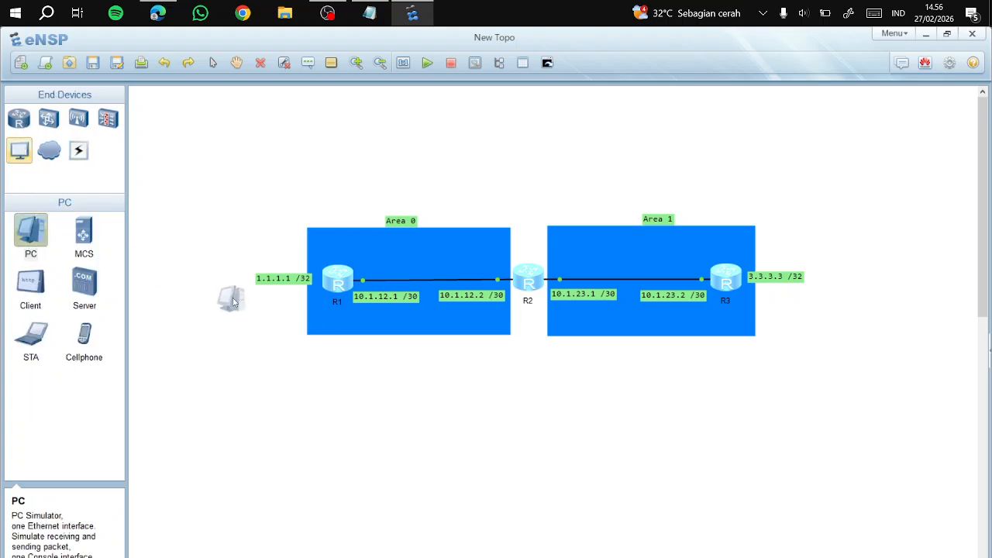
left_click(227, 277)
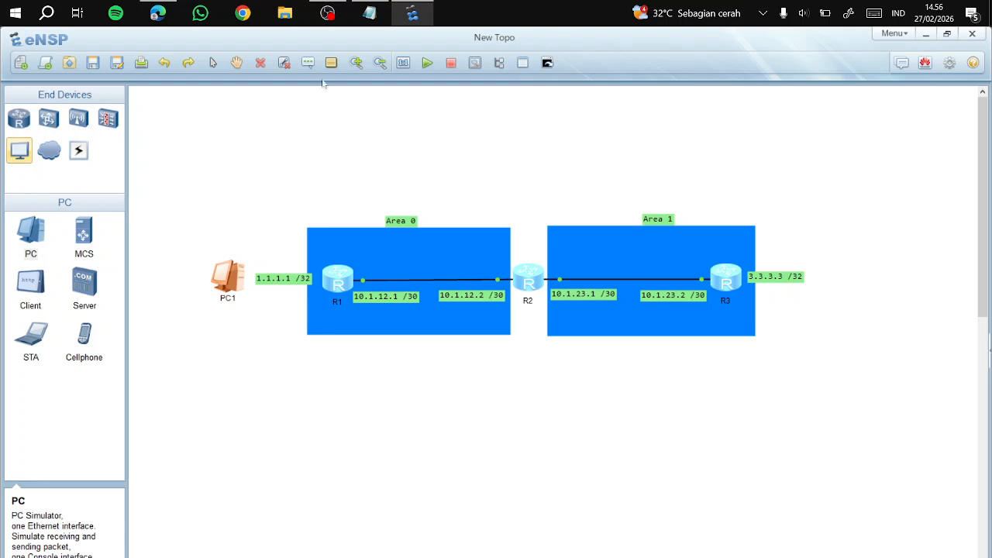
left_click(260, 62)
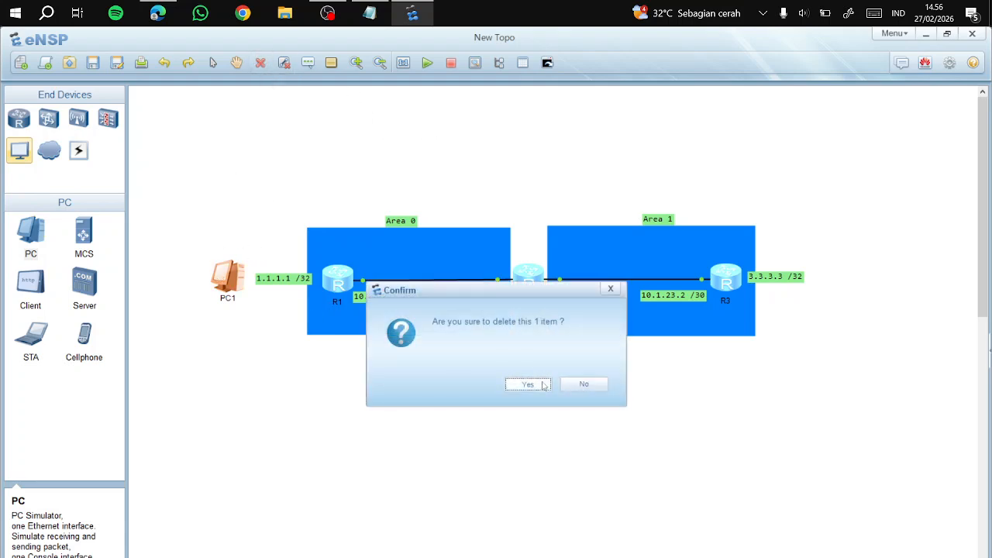
left_click(528, 385)
left_click_drag(225, 254, 327, 300)
left_click(270, 380)
left_click_drag(235, 262, 314, 298)
left_click(469, 426)
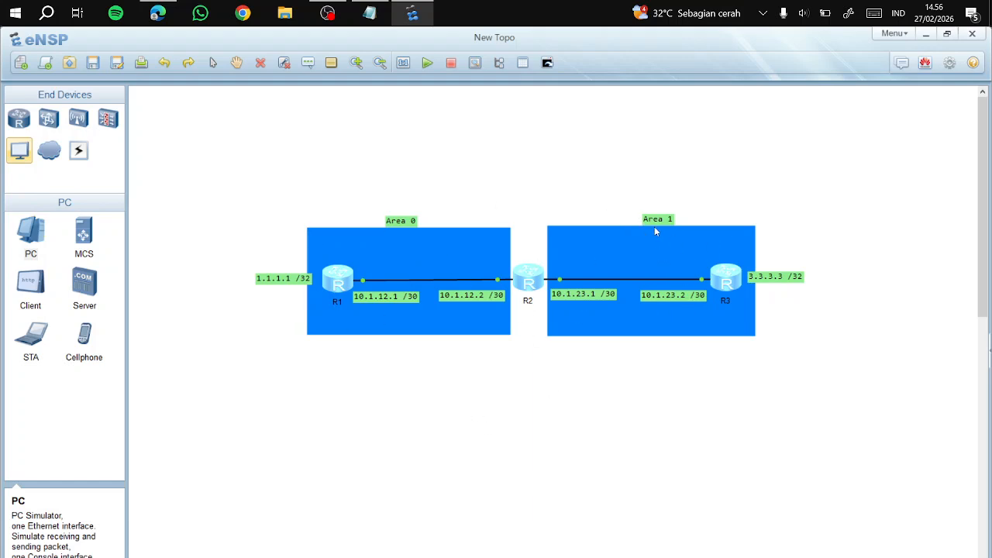
left_click(346, 5)
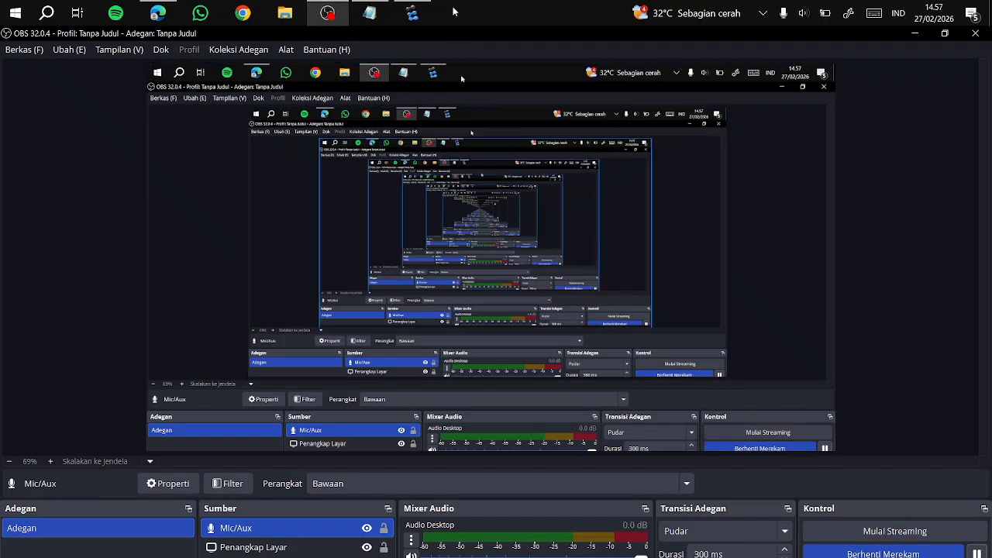
left_click(412, 13)
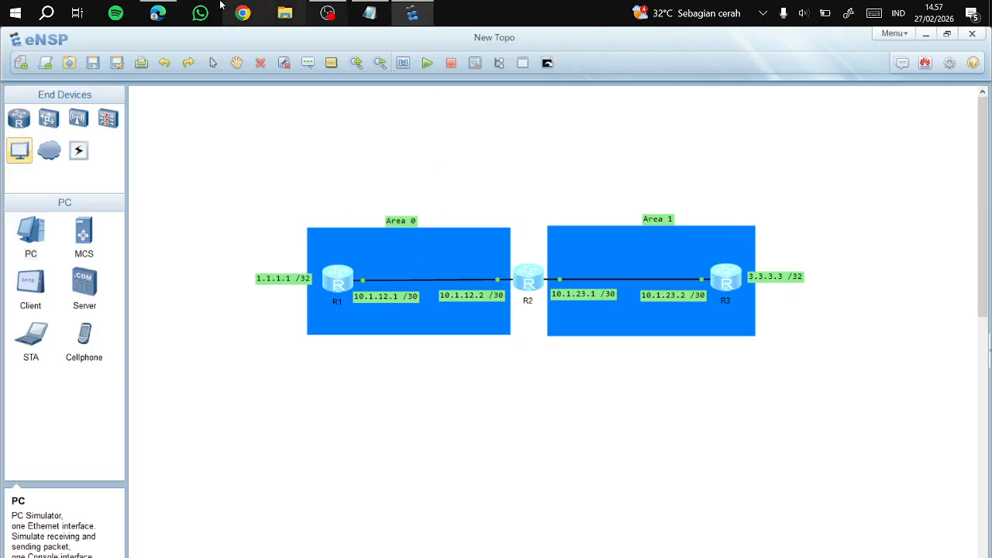
Switch to the PDF in Edge and examine the interfaces, addresses and configuration stages in the page 30 OSPF topology diagram.
left_click(157, 12)
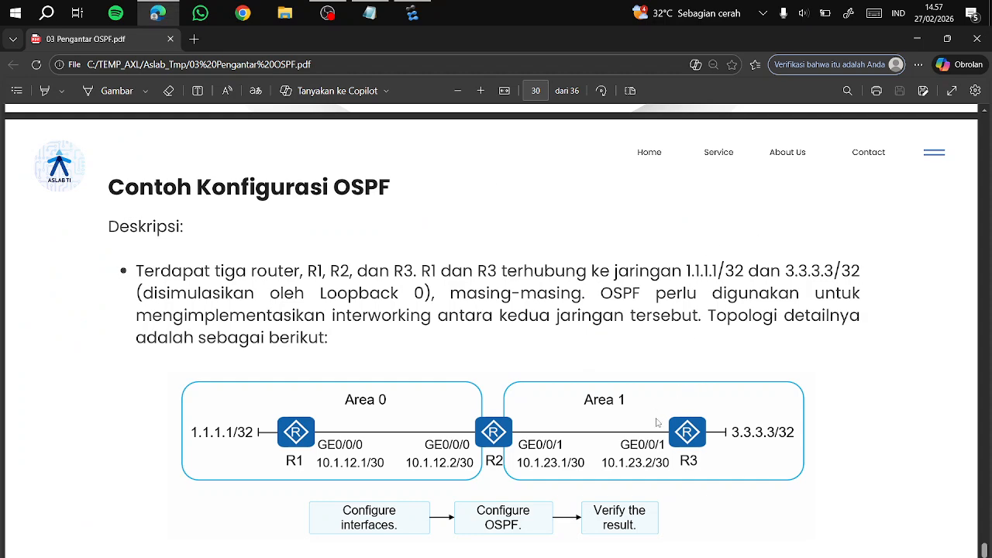
scroll(657, 422, "down", 2)
scroll(682, 419, "up", 3)
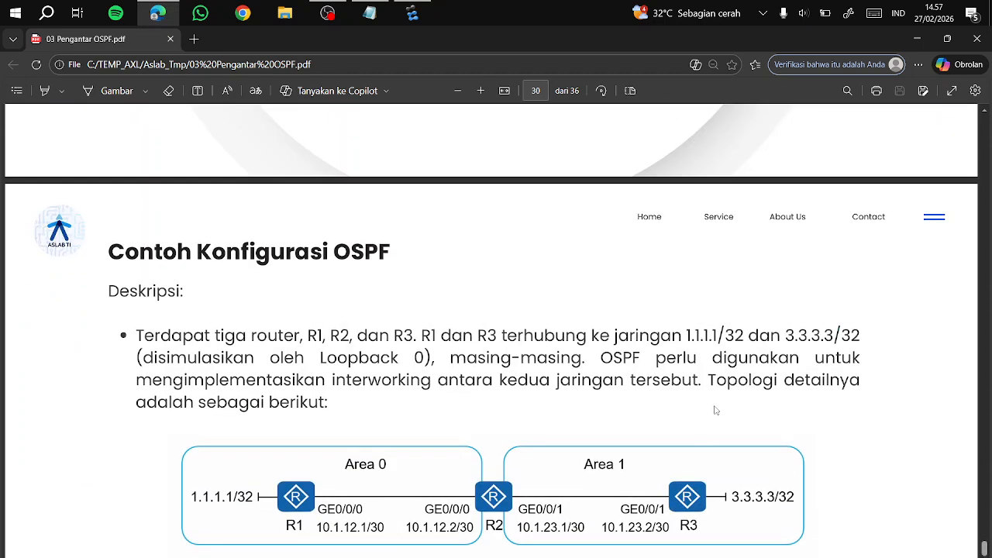
scroll(512, 297, "down", 3)
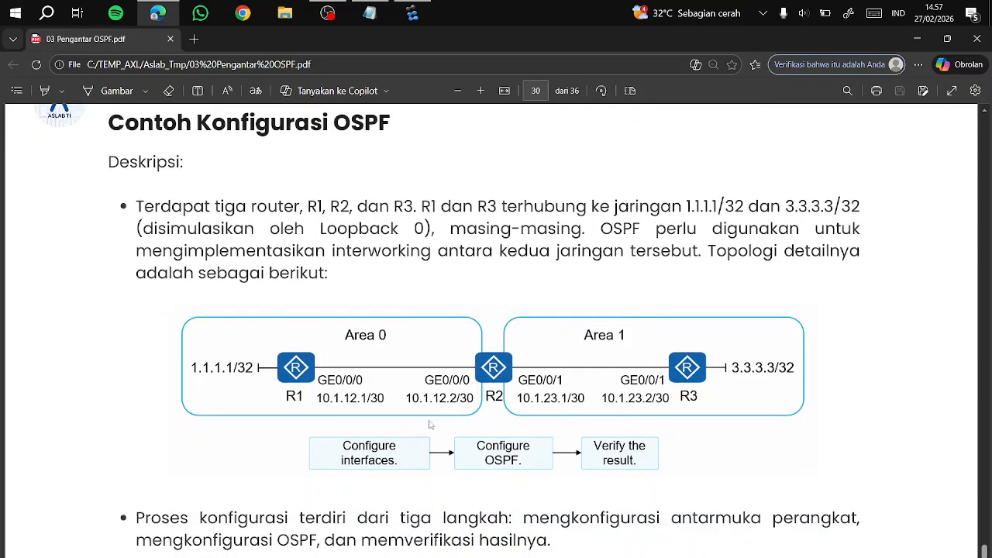
scroll(452, 432, "up", 2)
scroll(446, 436, "down", 2)
scroll(439, 440, "up", 2, "ctrl")
scroll(440, 441, "up", 1, "ctrl")
scroll(443, 441, "up", 1, "ctrl")
scroll(445, 441, "down", 1, "ctrl")
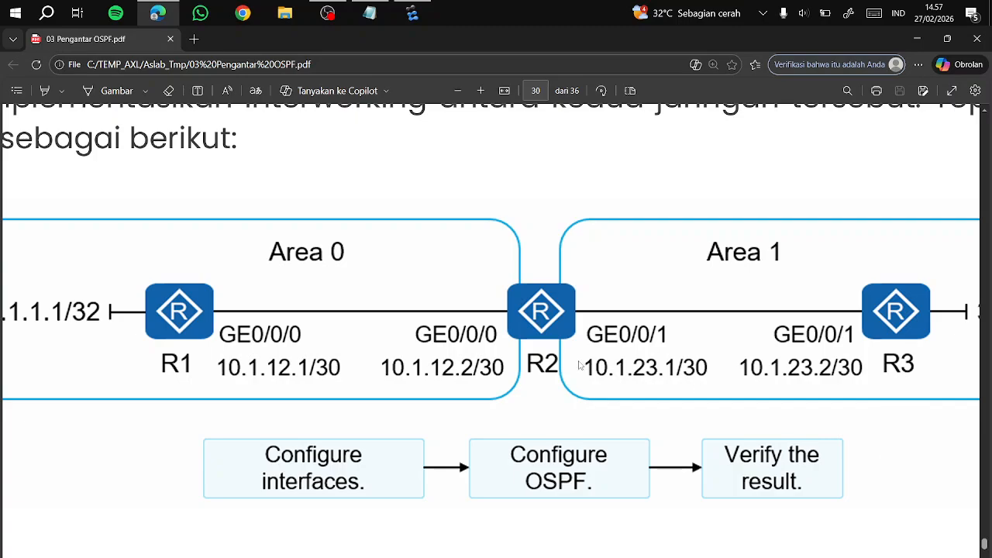
scroll(579, 365, "down", 4, "ctrl")
scroll(577, 377, "up", 3, "ctrl")
scroll(806, 445, "down", 4, "ctrl")
scroll(500, 443, "up", 3, "ctrl")
scroll(664, 438, "up", 1, "ctrl")
scroll(511, 468, "down", 1, "ctrl")
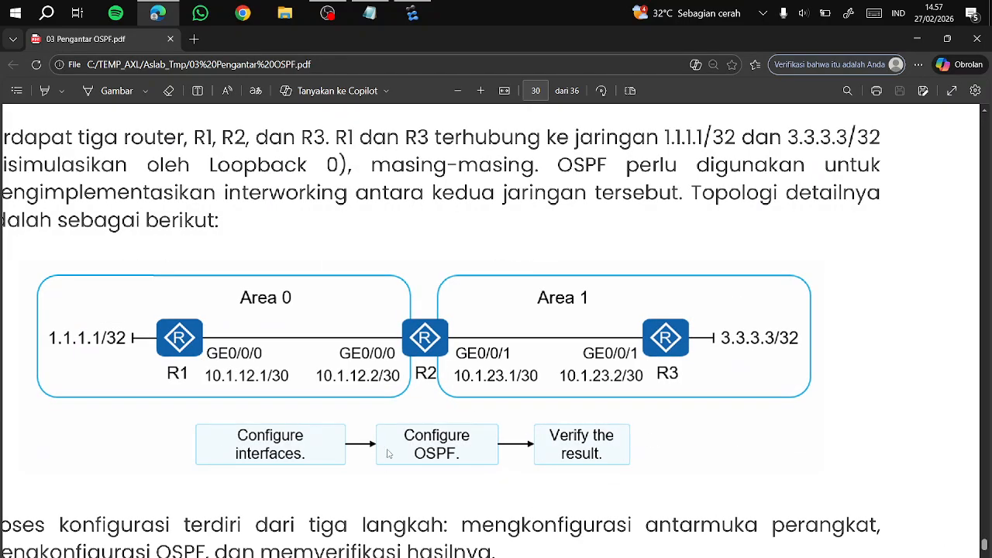
scroll(388, 453, "down", 1, "ctrl")
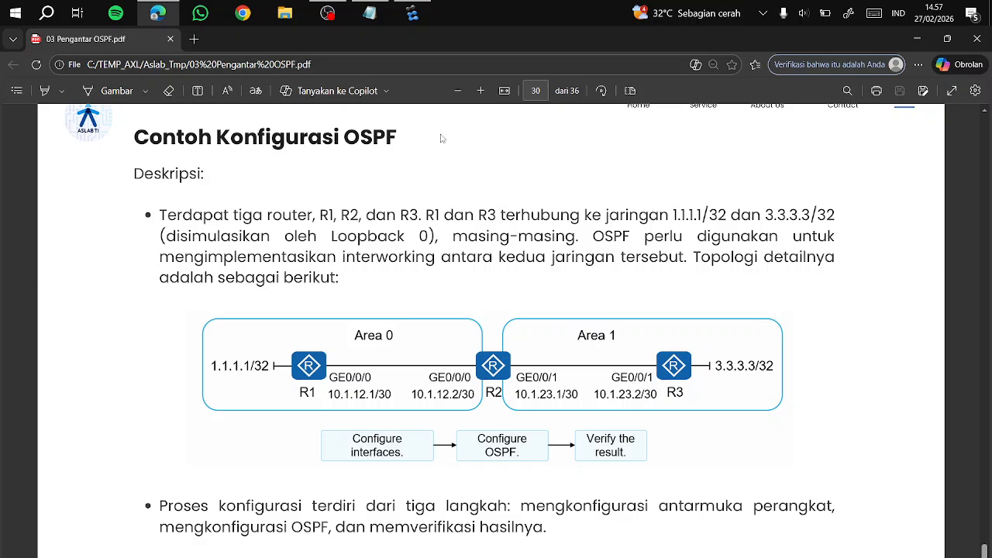
Return to eNSP and check the interface names on the link between R2 and R3.
left_click(412, 13)
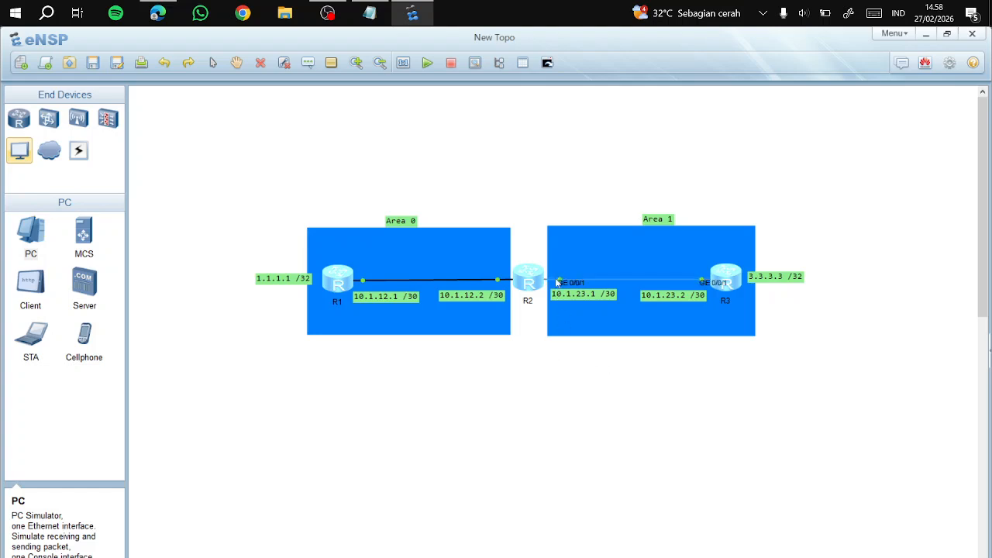
left_click(358, 8)
left_click(359, 7)
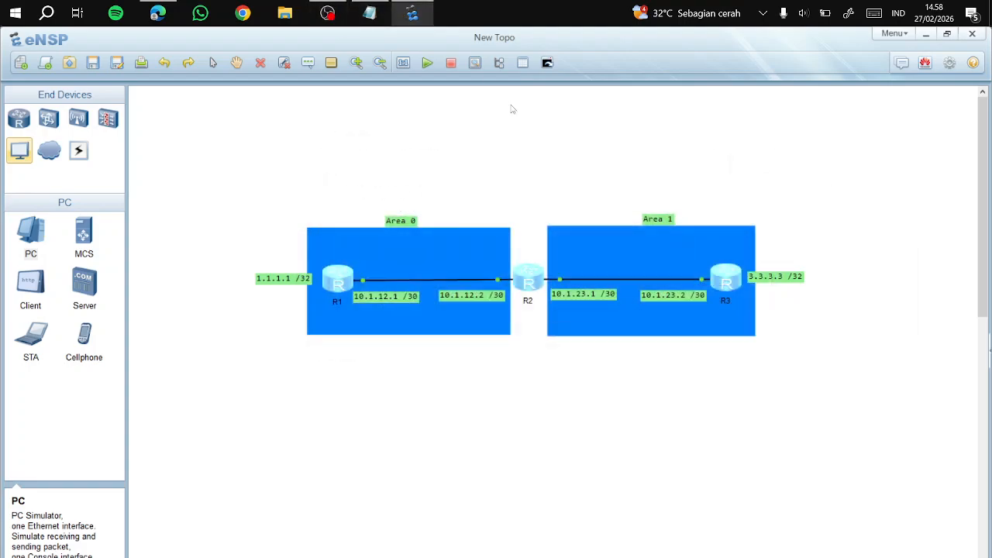
Go back to the PDF in Edge and find the interface configuration slide for R1, R2 and R3.
left_click(157, 12)
scroll(434, 330, "down", 3)
scroll(434, 330, "up", 2)
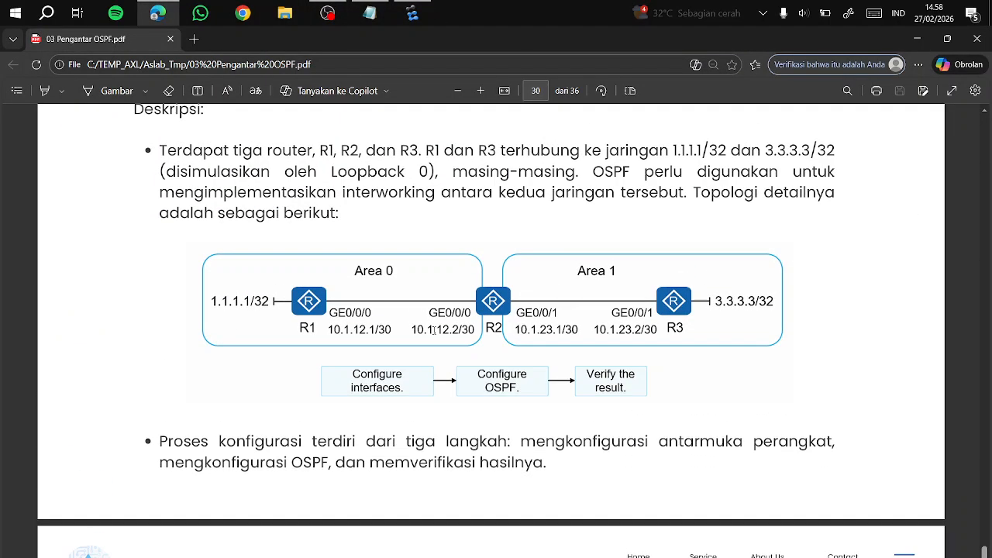
scroll(434, 329, "down", 3)
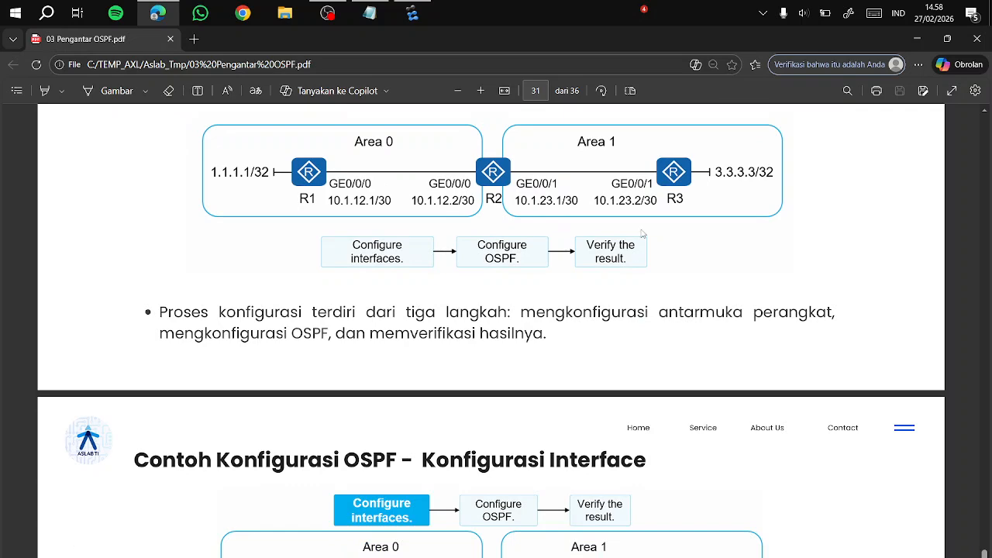
scroll(409, 318, "down", 5)
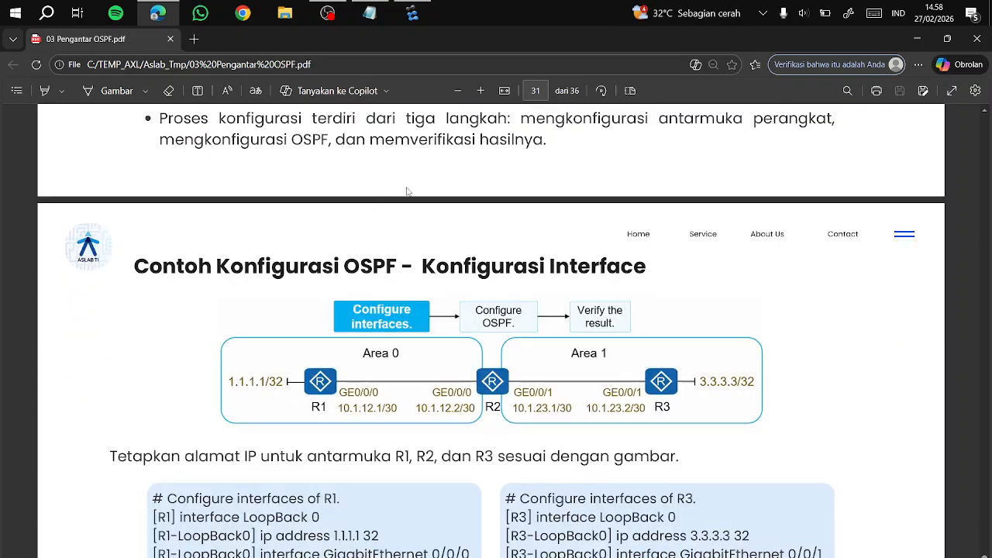
Review the interface commands for R1 and R3 on the page 31 slide of the PDF.
scroll(448, 183, "up", 2)
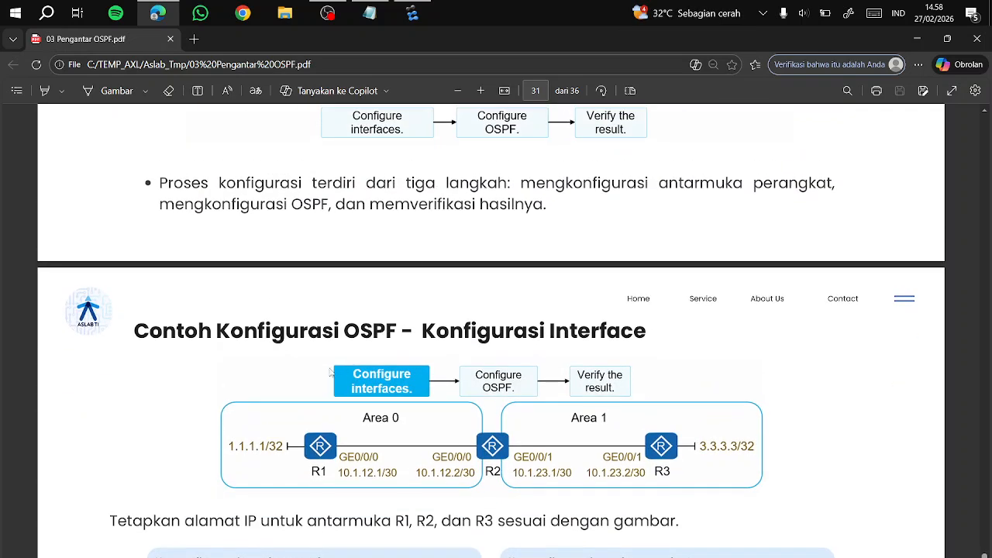
scroll(366, 420, "down", 5)
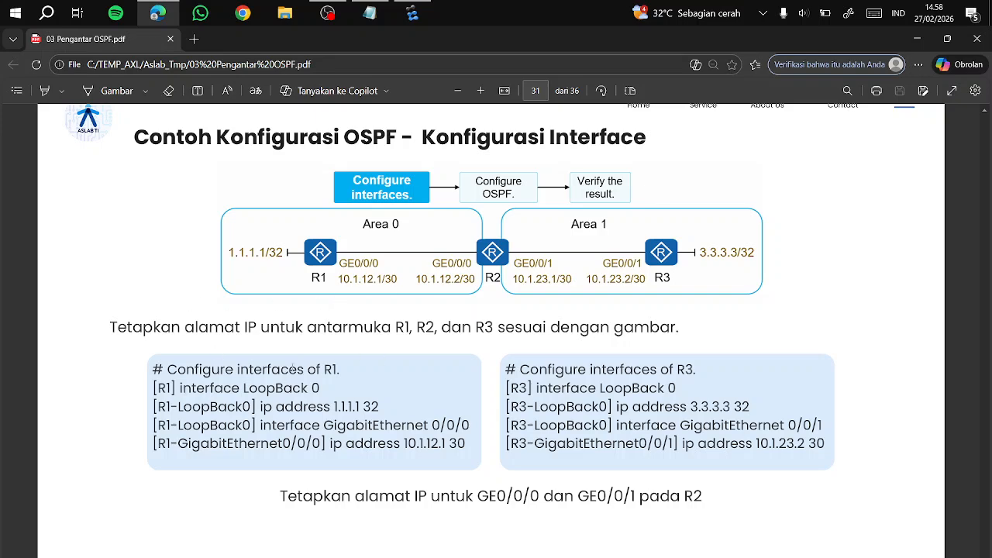
scroll(408, 349, "up", 2)
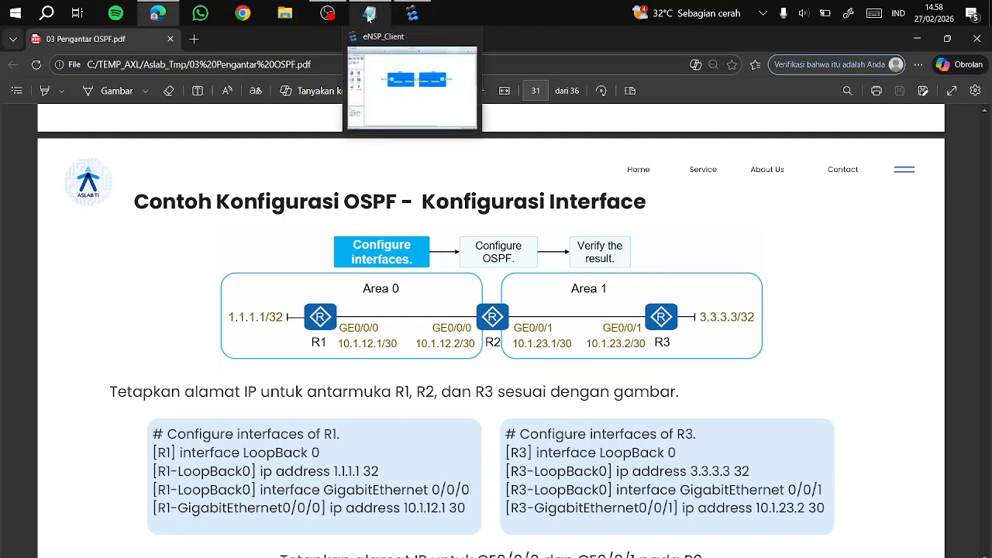
Switch to eNSP, open the console of the Area 0 router R1, and set its system name to R1 from system view.
left_click(412, 13)
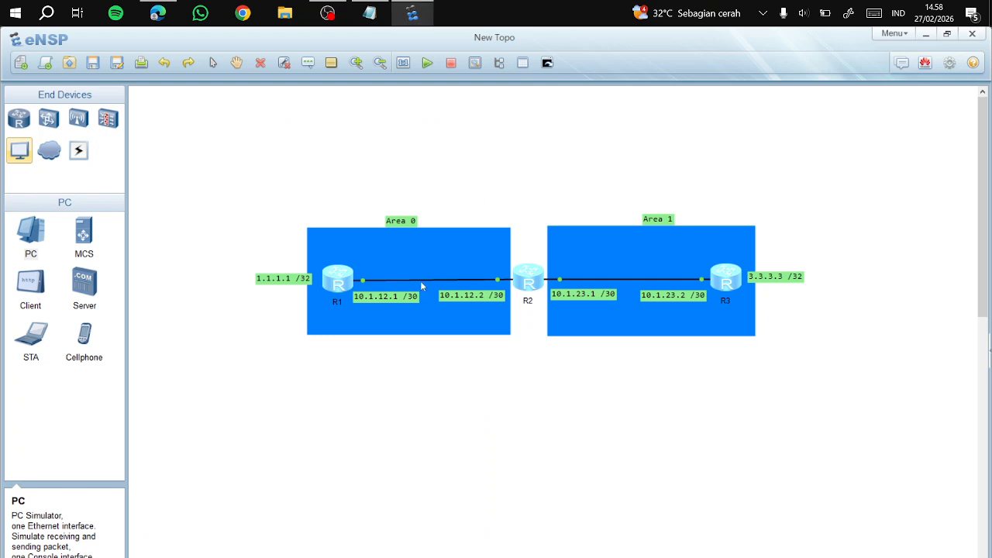
left_click_drag(633, 175, 912, 288)
left_click_drag(338, 273, 334, 273)
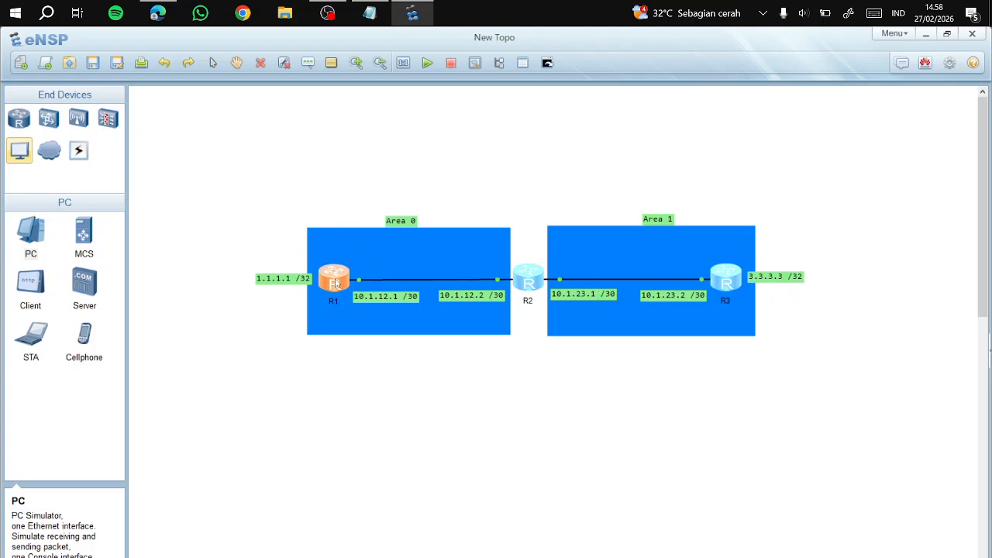
double_click(334, 278)
type("sys")
key("Return")
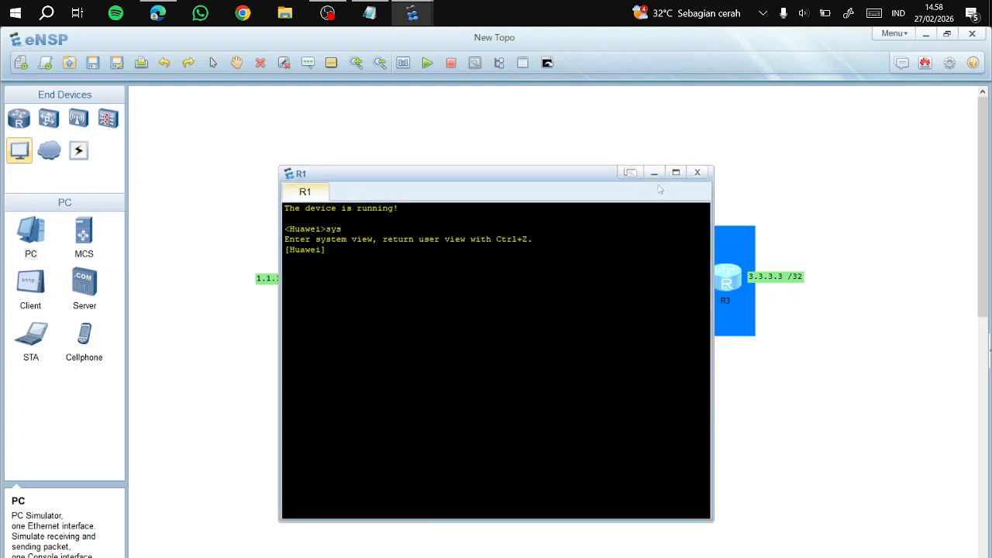
scroll(420, 275, "up", 8)
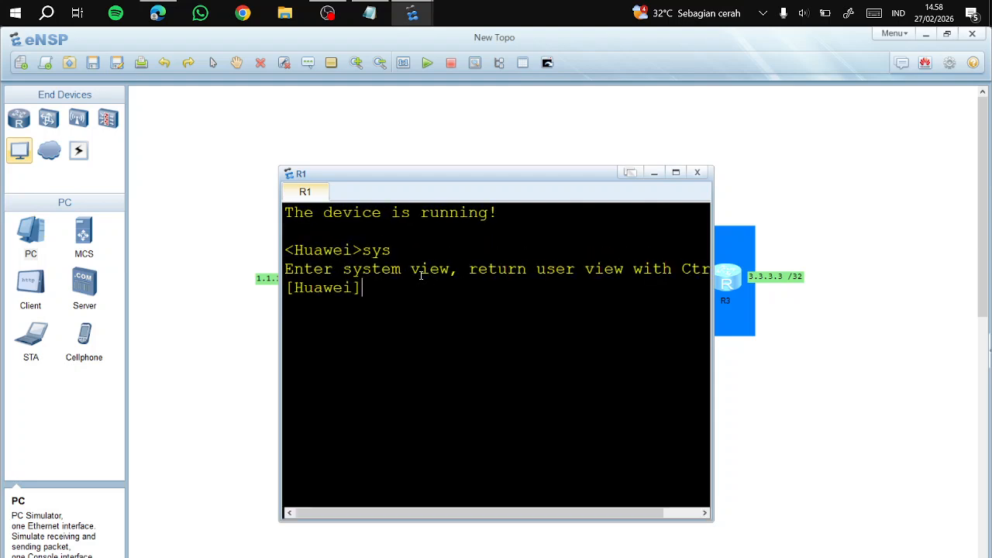
type("sysname R1")
key("Return")
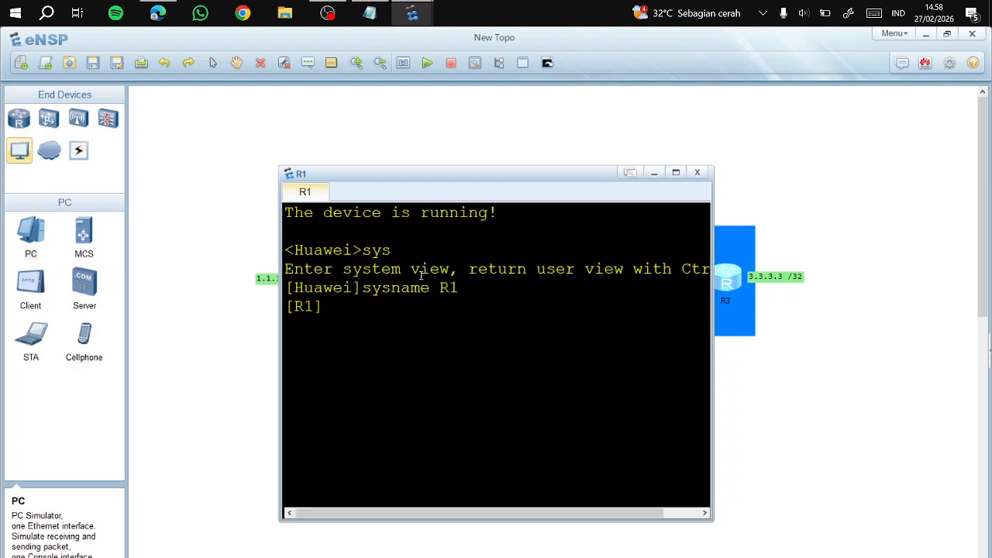
Create interface LoopBack 0 on R1, keeping the console clear of the 1.1.1.1 /32 label in the topology.
left_click_drag(397, 177, 532, 171)
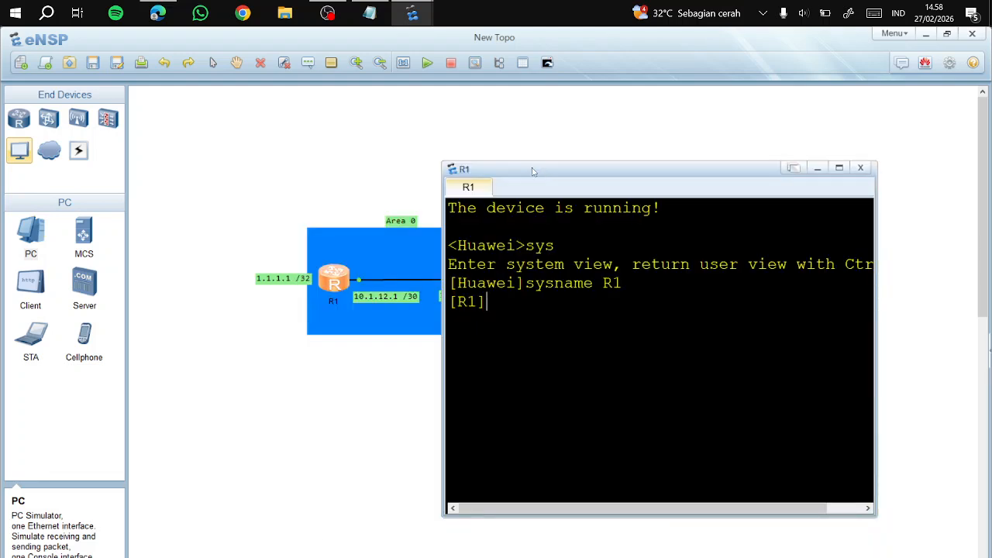
left_click_drag(238, 249, 309, 290)
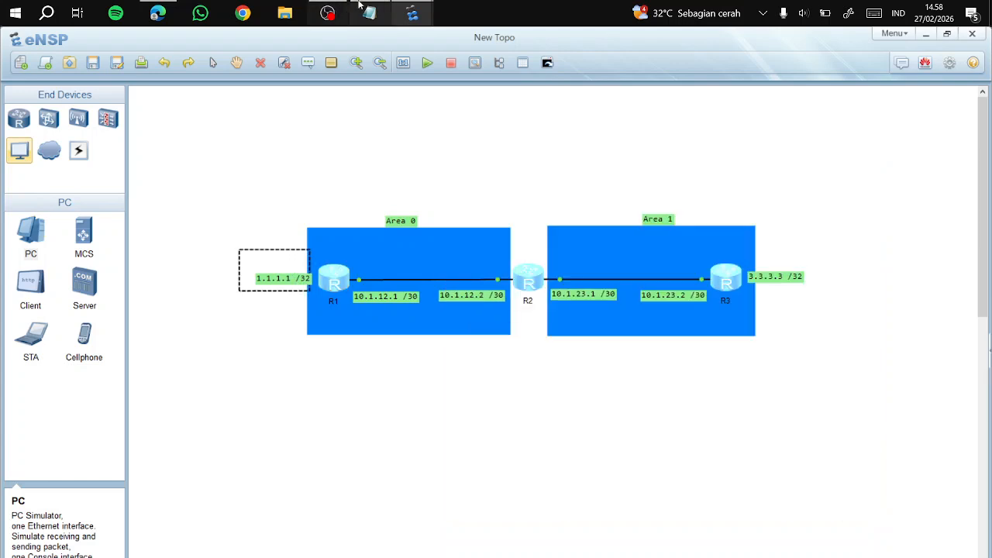
mouse_move(411, 12)
left_click(512, 114)
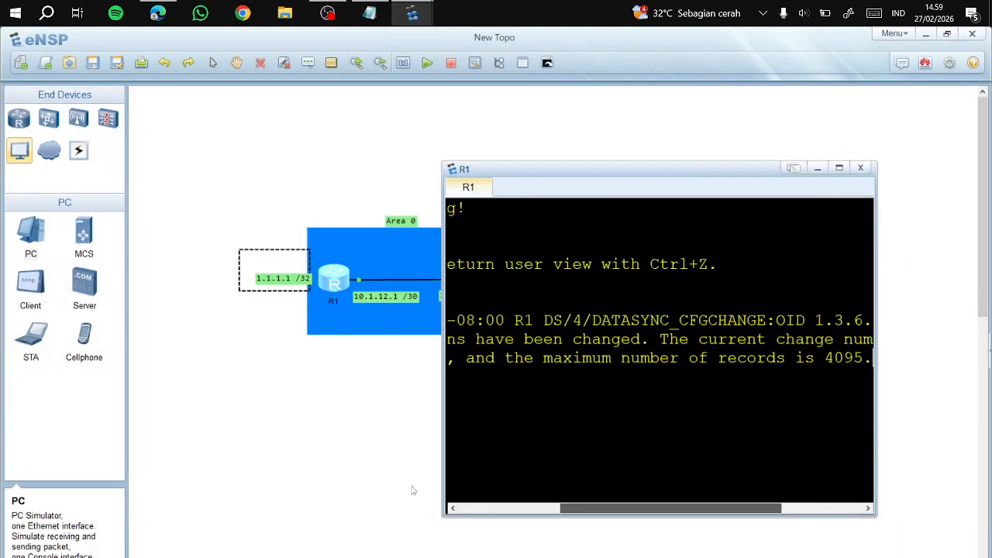
scroll(616, 429, "left", 5)
type("int LoopBack 0")
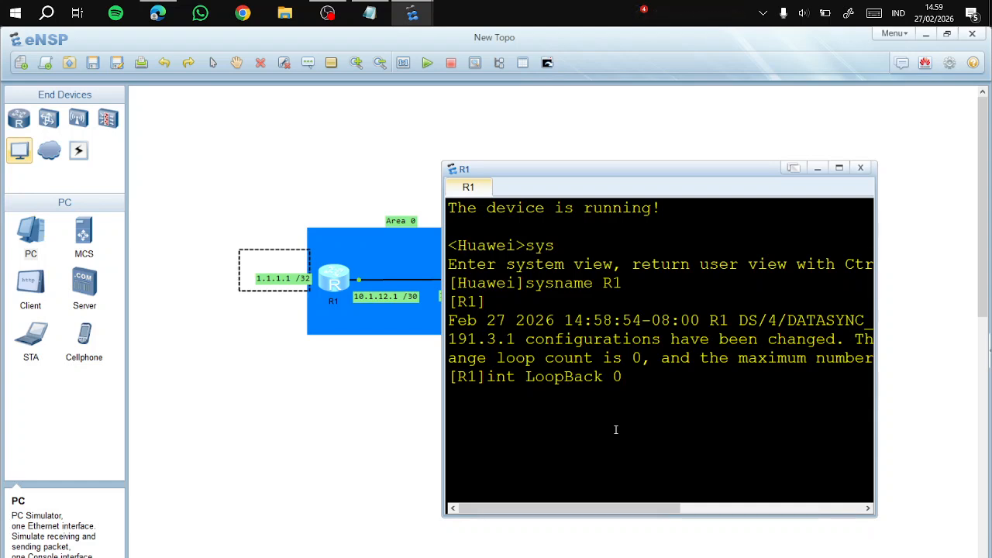
key("Return")
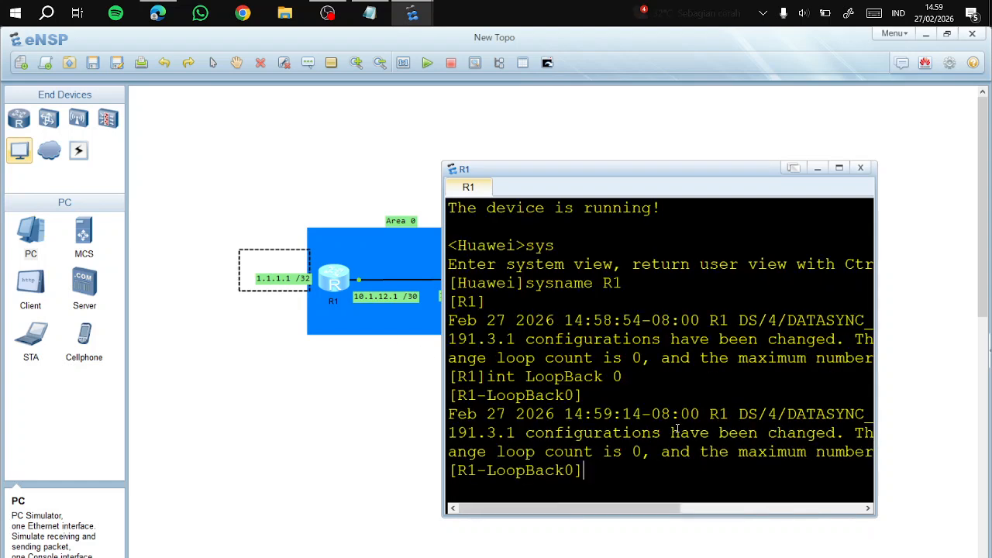
Assign IP address 1.1.1.1 with mask length 32 to R1's LoopBack 0.
type("ip ad")
key("BackSpace")
key("BackSpace")
key("BackSpace")
type("add 1.1.1.1 32")
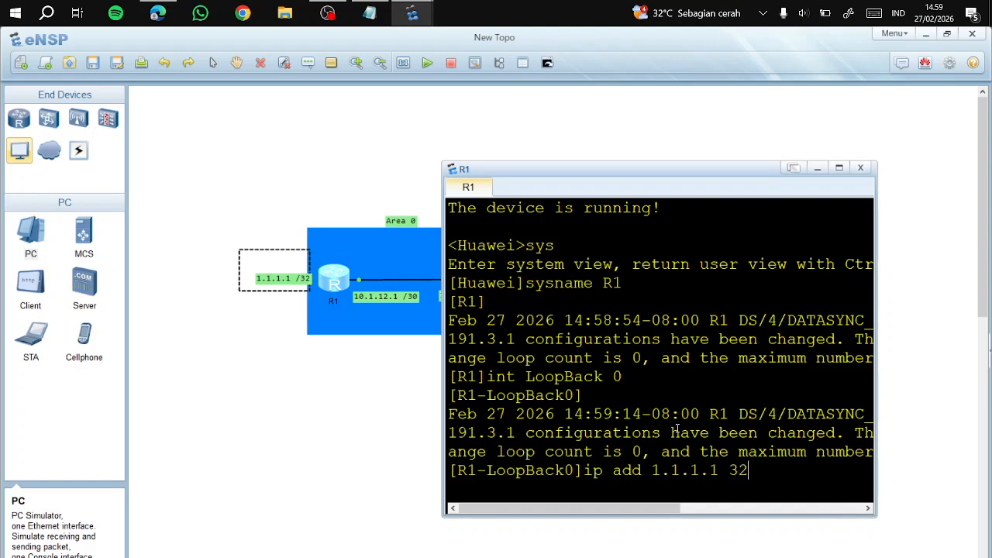
key("Return")
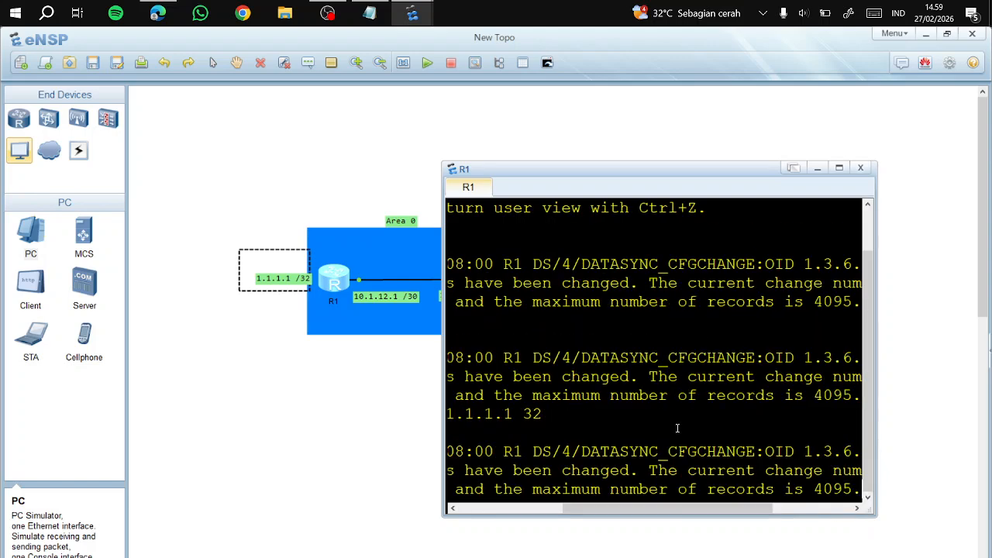
Check the interface names at both ends of the link between R1 and R2 in the topology.
left_click_drag(469, 168, 533, 166)
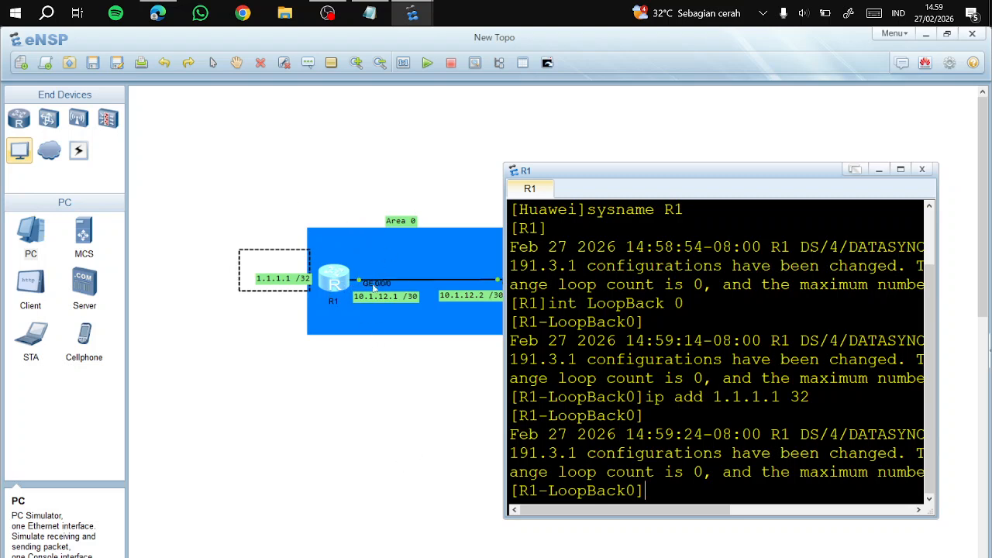
left_click(357, 281)
left_click_drag(426, 346, 349, 255)
mouse_move(359, 278)
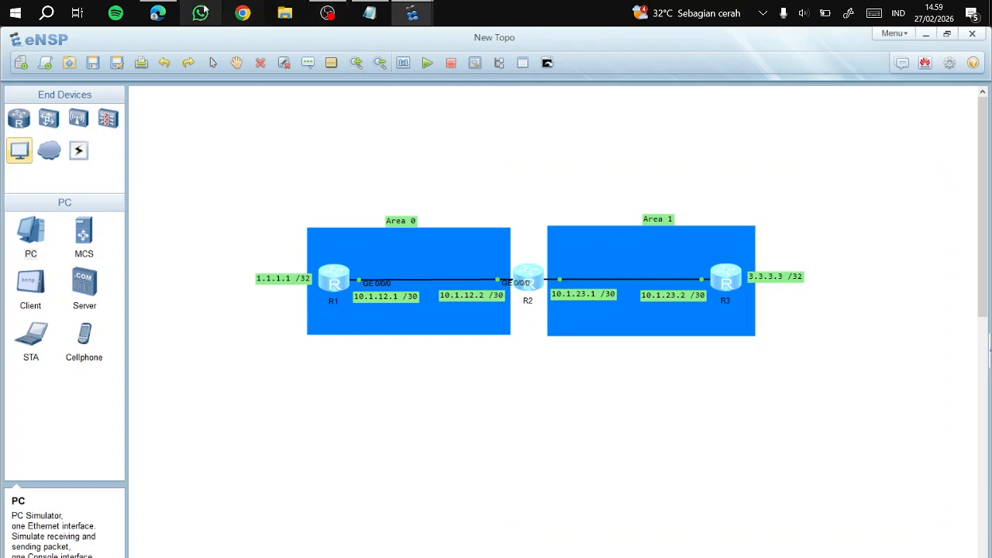
Assign IP address 10.1.12.1 with mask length 30 to interface g0/0/0 on R1, and close its console.
mouse_move(412, 13)
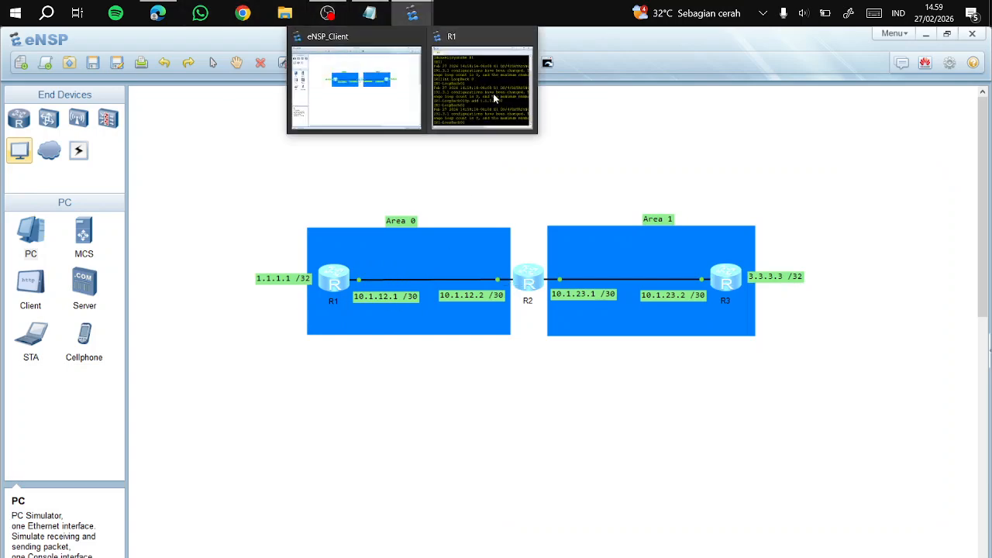
left_click(493, 93)
type("int ")
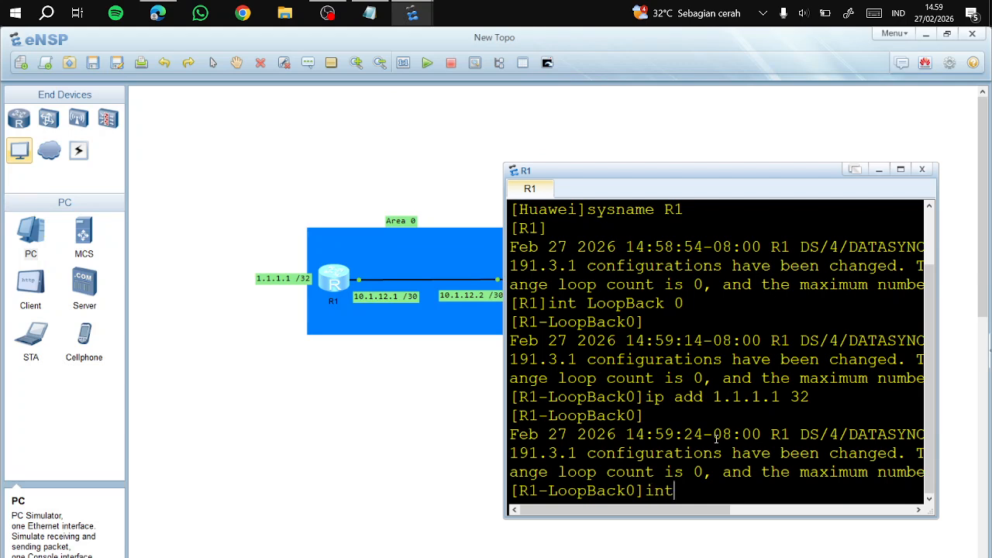
type("g0/0/0")
key("Return")
type("ip")
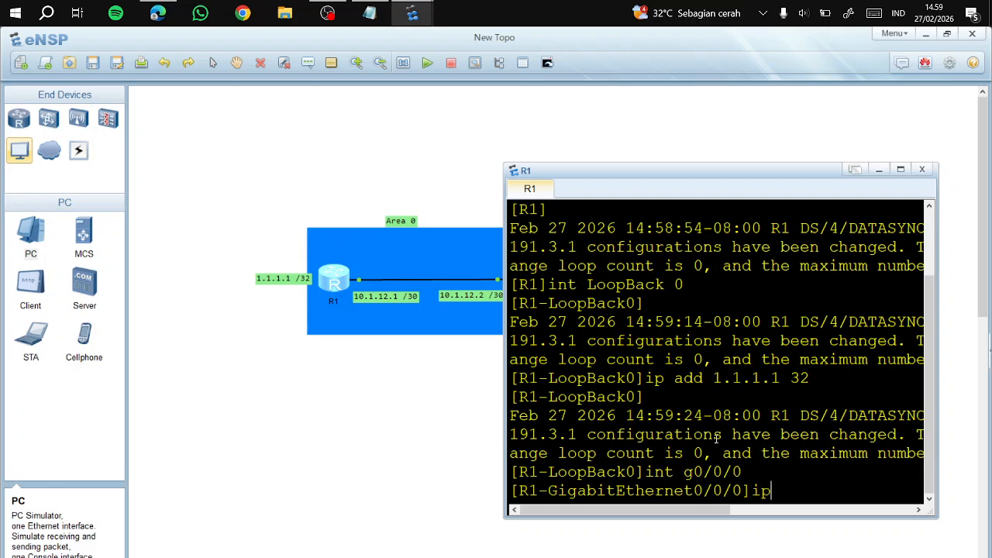
type(" add 10.1.12.1 30")
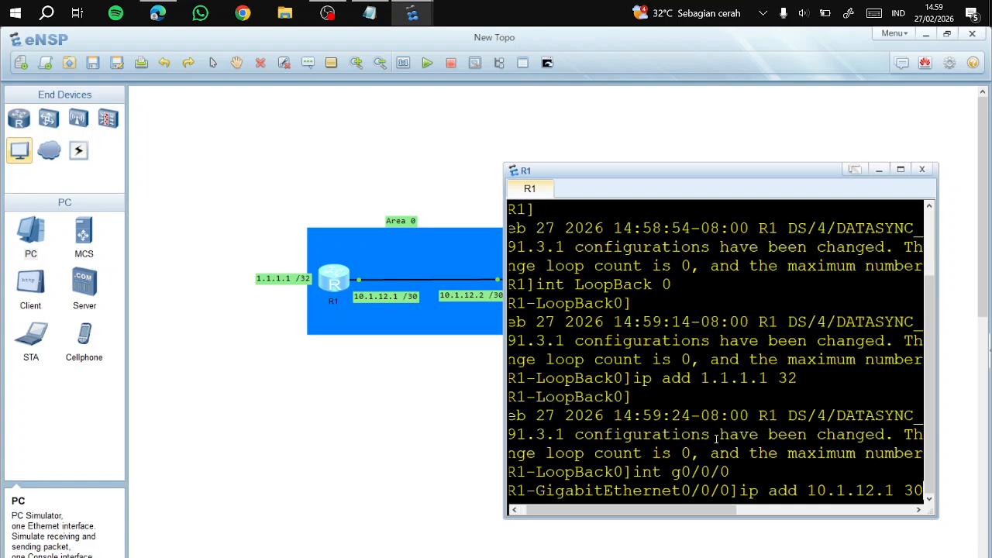
key("Return")
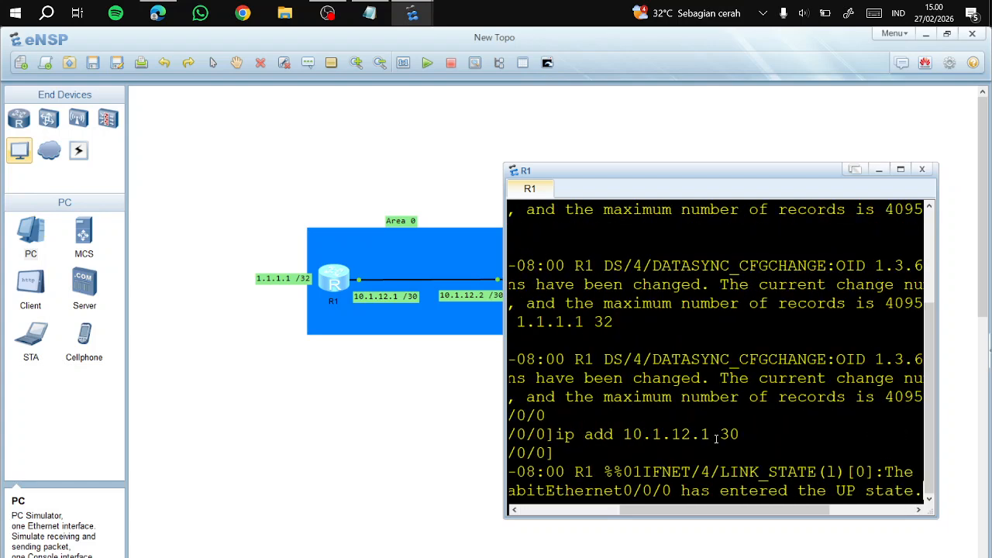
key("Return")
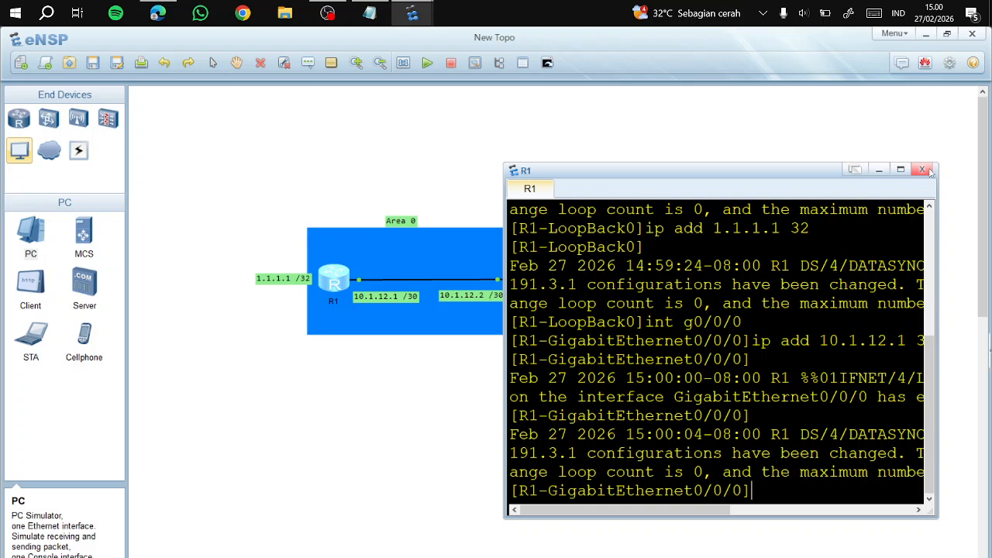
left_click(923, 170)
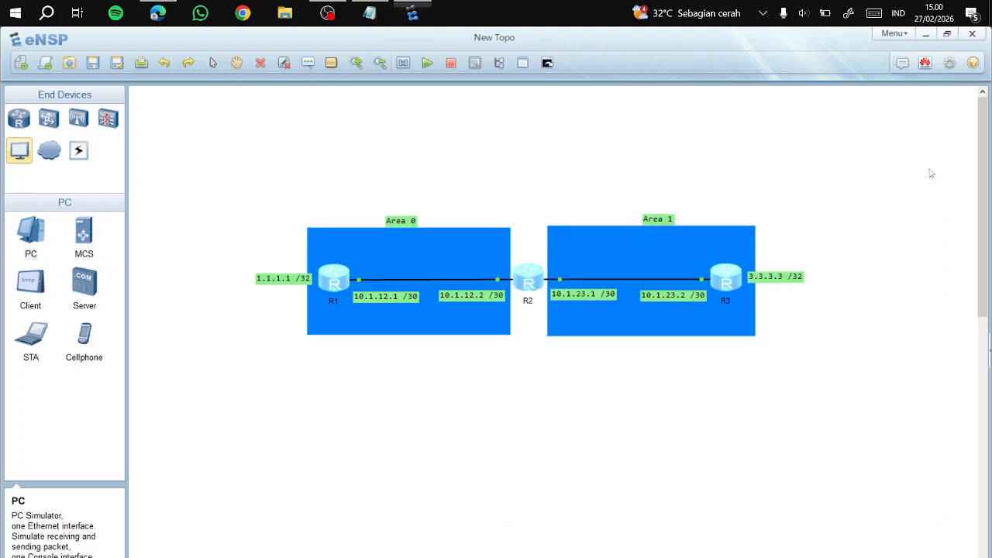
Open the console of the Area 1 router R3 and set its system name to R3 from system view.
double_click(722, 285)
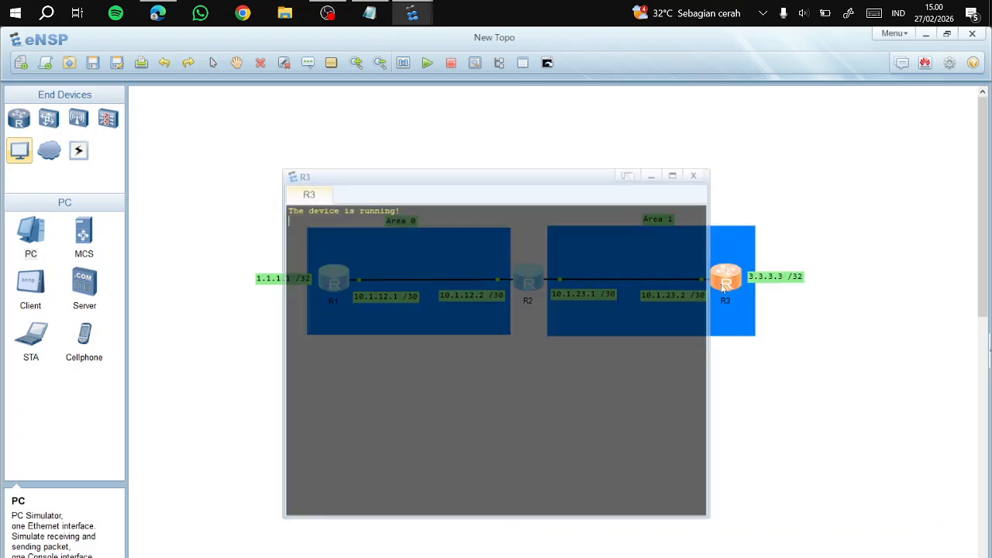
type("sys")
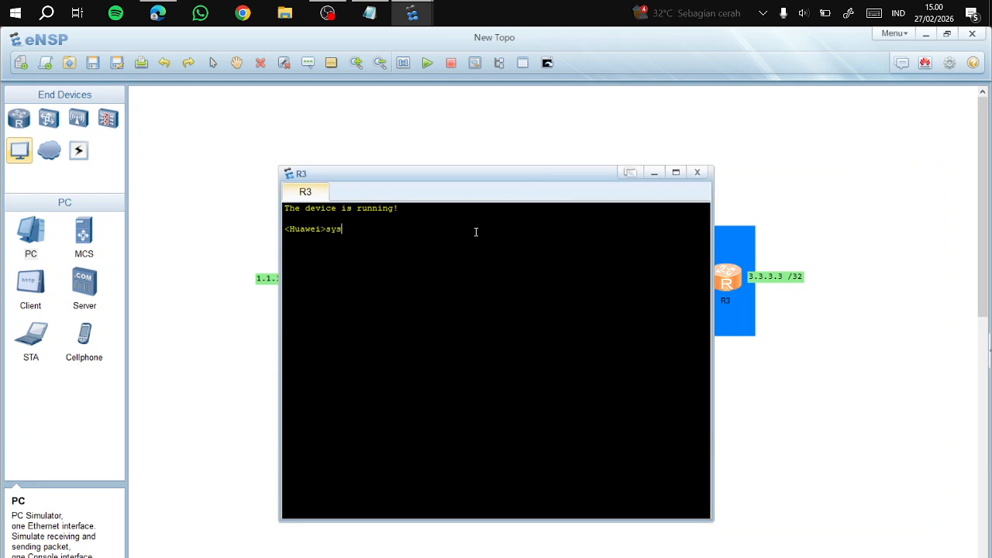
key("Return")
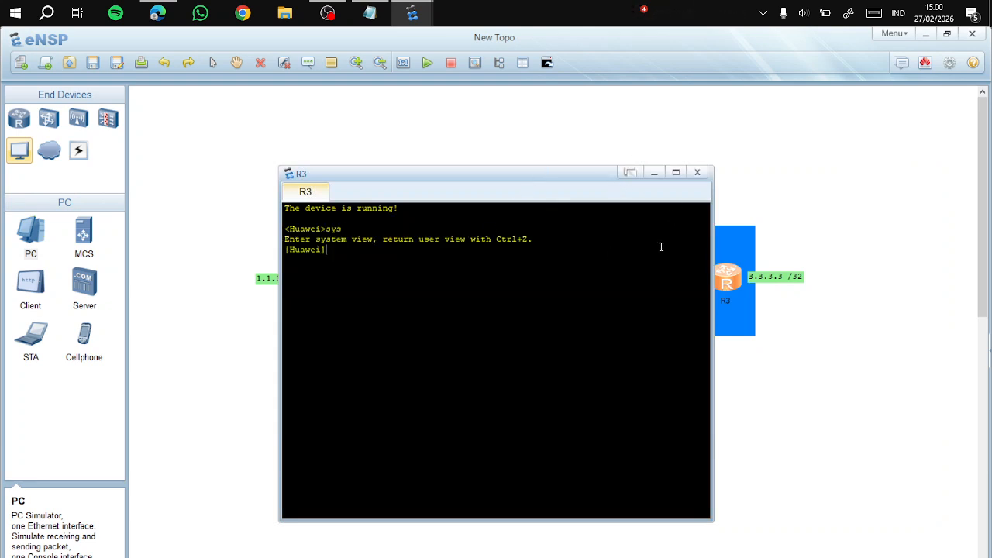
left_click_drag(512, 176, 307, 156)
type("sysnam")
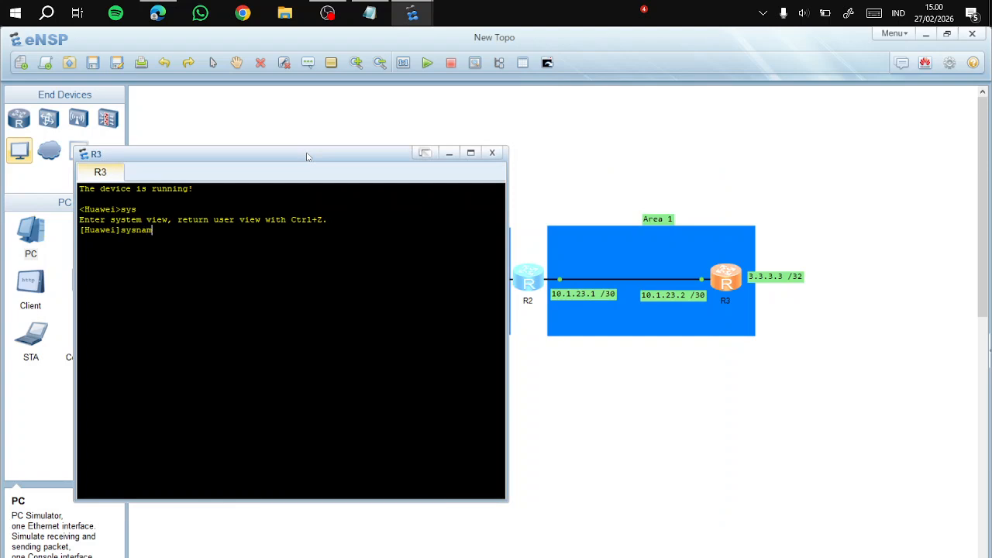
type("e R3")
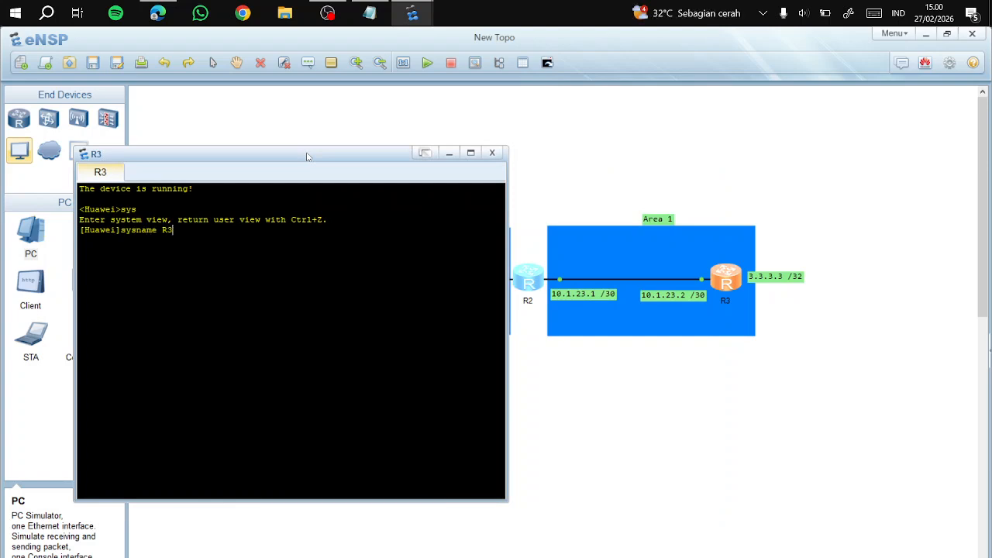
key("Return")
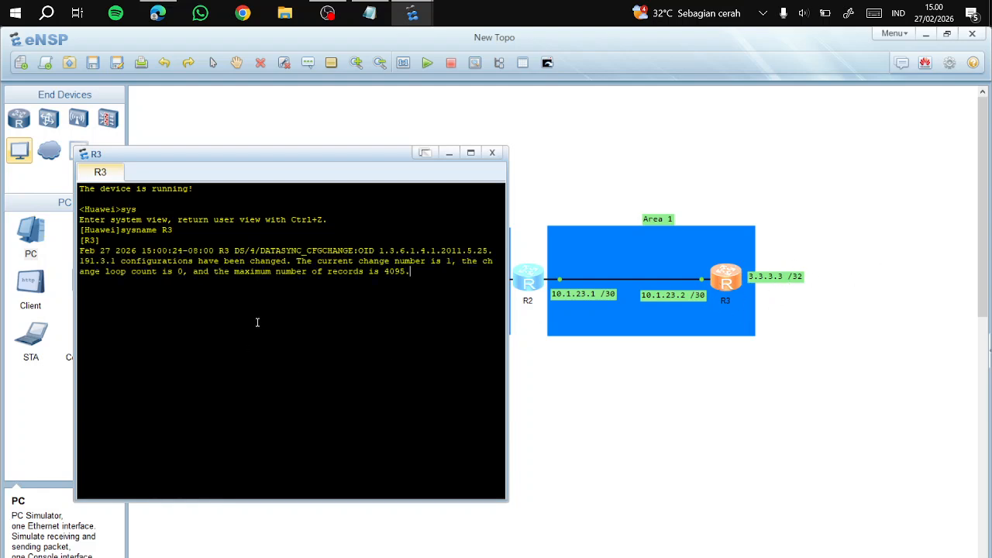
key("Return")
Create interface LoopBack 0 on R3 and assign it IP address 3.3.3.3 with mask length 32.
type("int LoopBack 0")
key("Return")
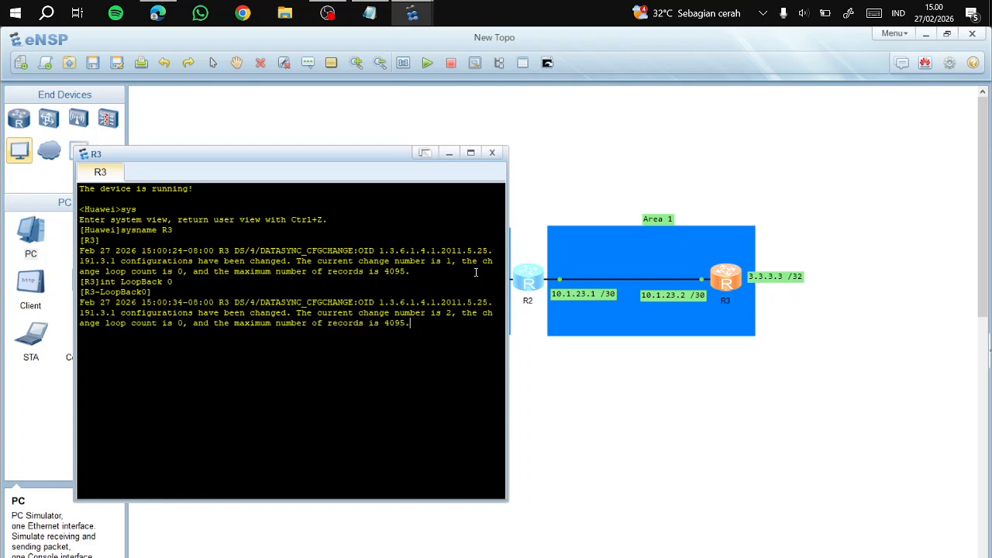
type("ip add 3.3.3.3 32")
key("Return")
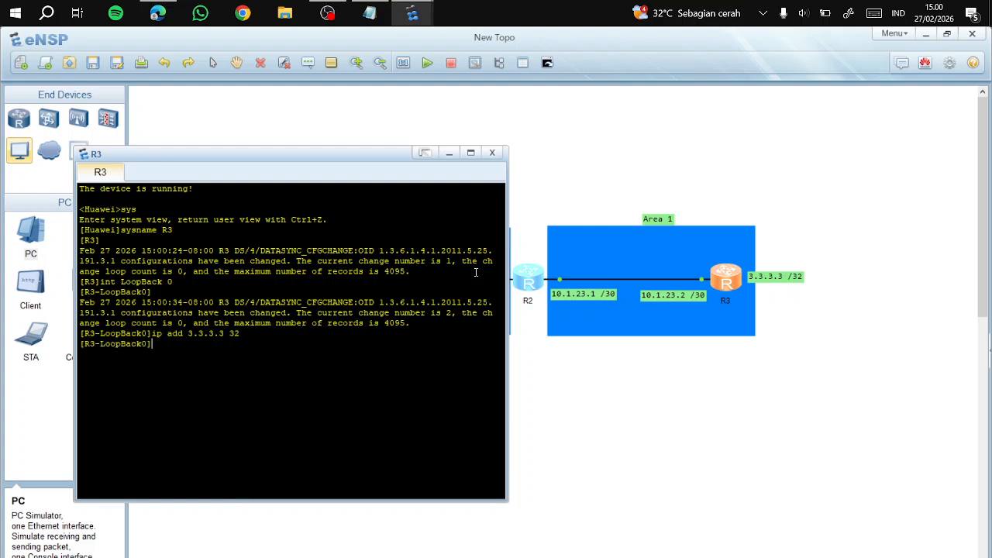
key("Return")
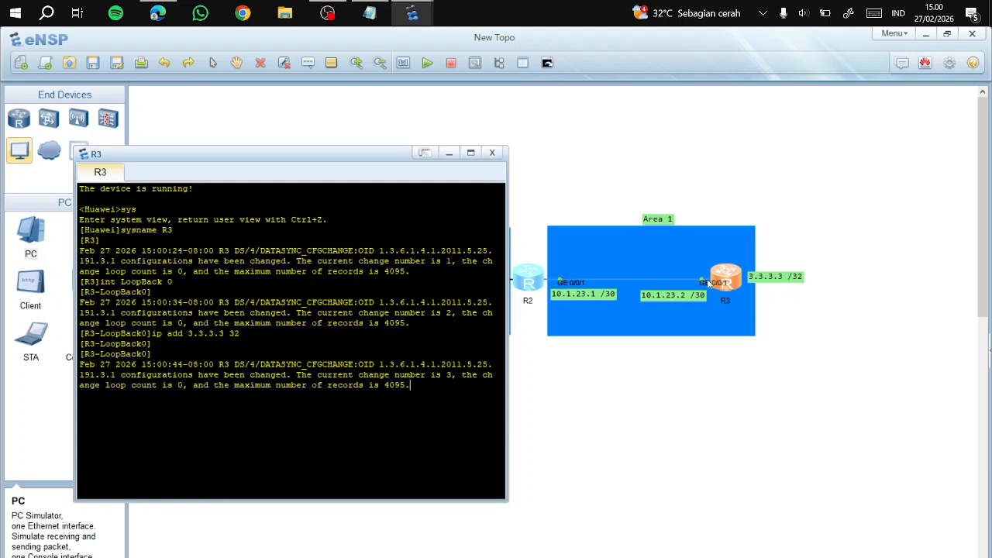
Assign IP address 10.1.23.2 with mask length 30 to interface g0/0/1 on R3, and close its console.
key("Return")
type("int g0./0/1")
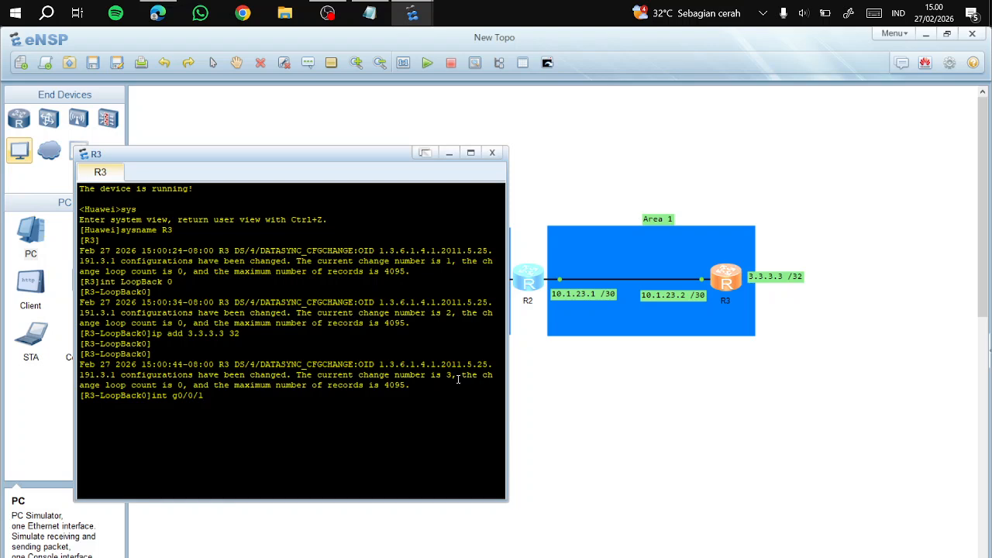
key("Return")
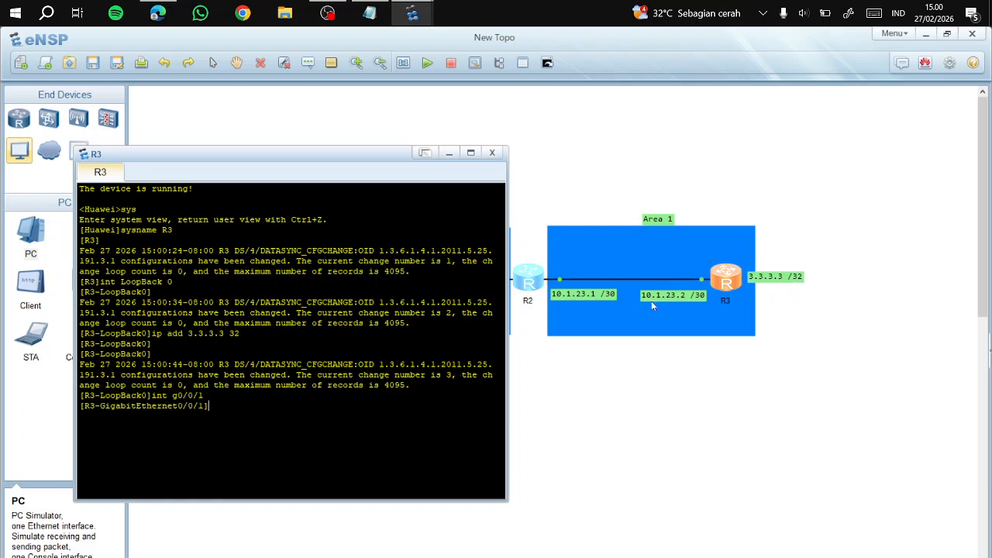
type("ip add 10.1.23.2 30")
key("Return")
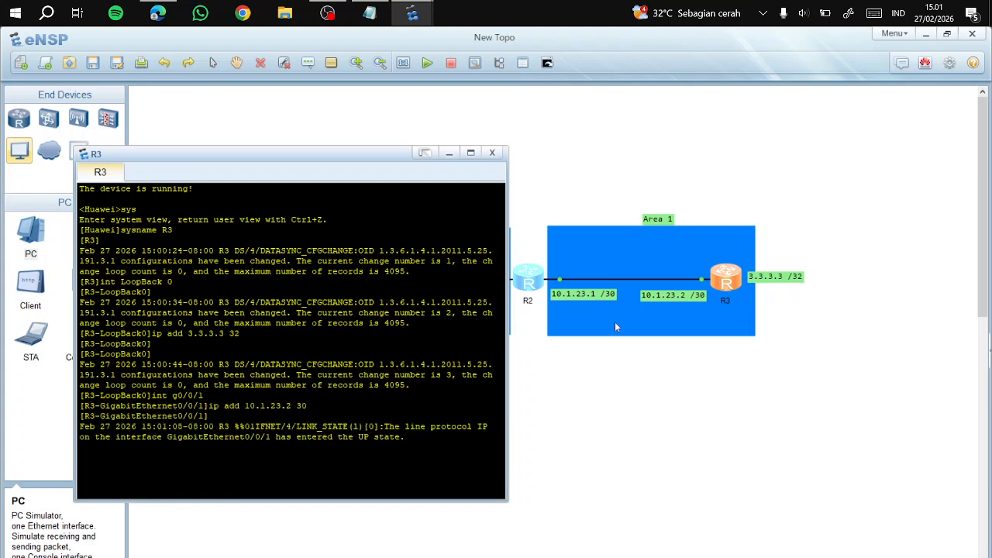
key("Return")
left_click(492, 152)
Open the console of the middle router R2 and set its system name to R2 from system view.
double_click(530, 279)
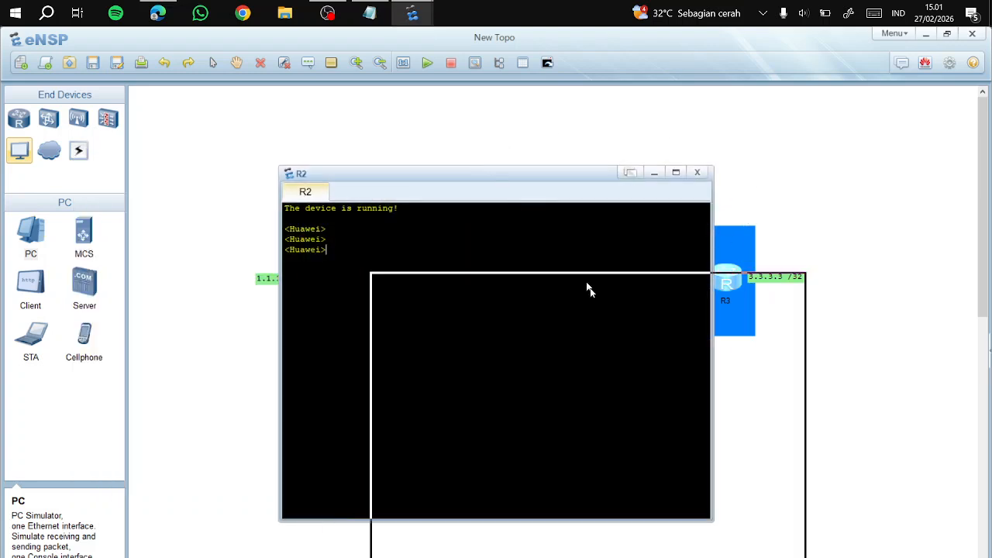
left_click_drag(576, 273, 621, 376)
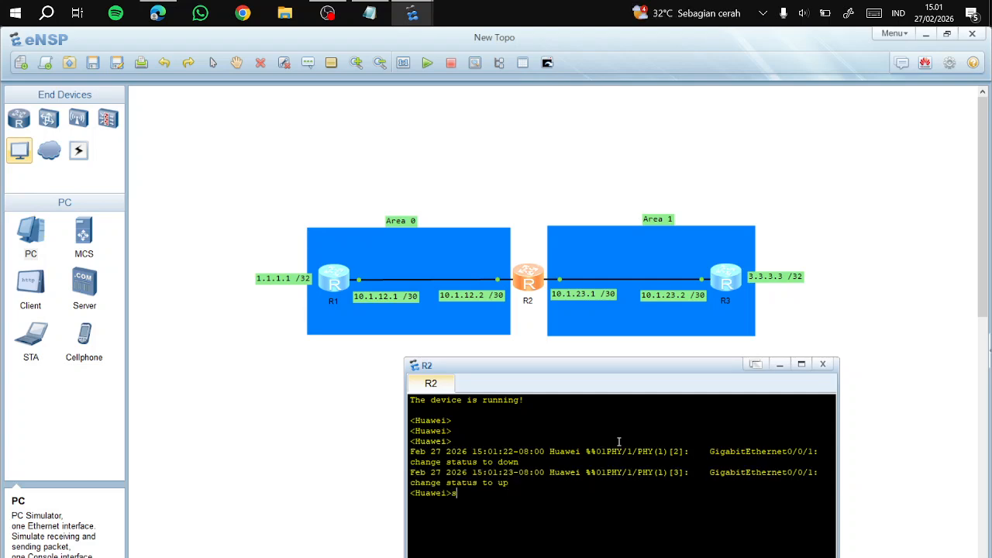
type("ys")
key("Return")
type("sysam")
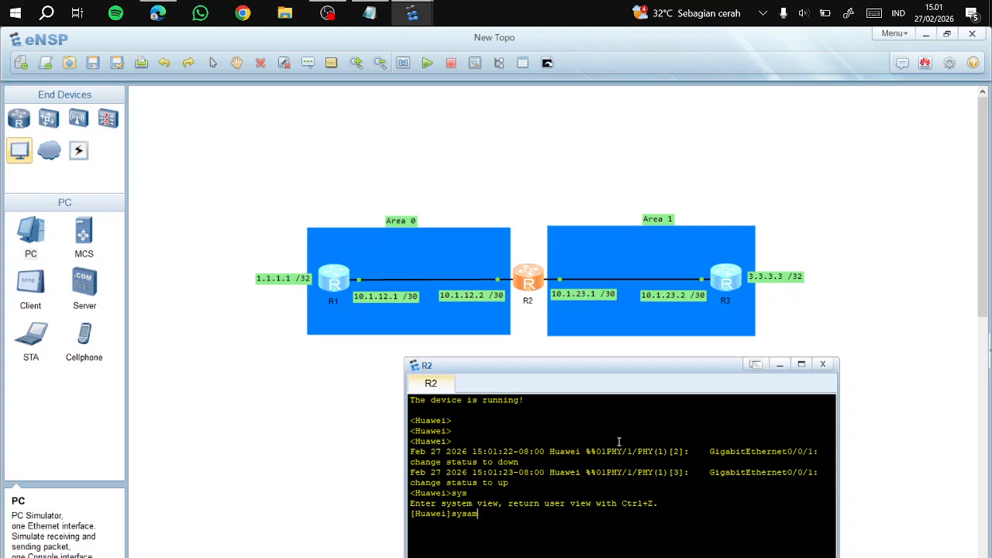
type("name R2")
key("Return")
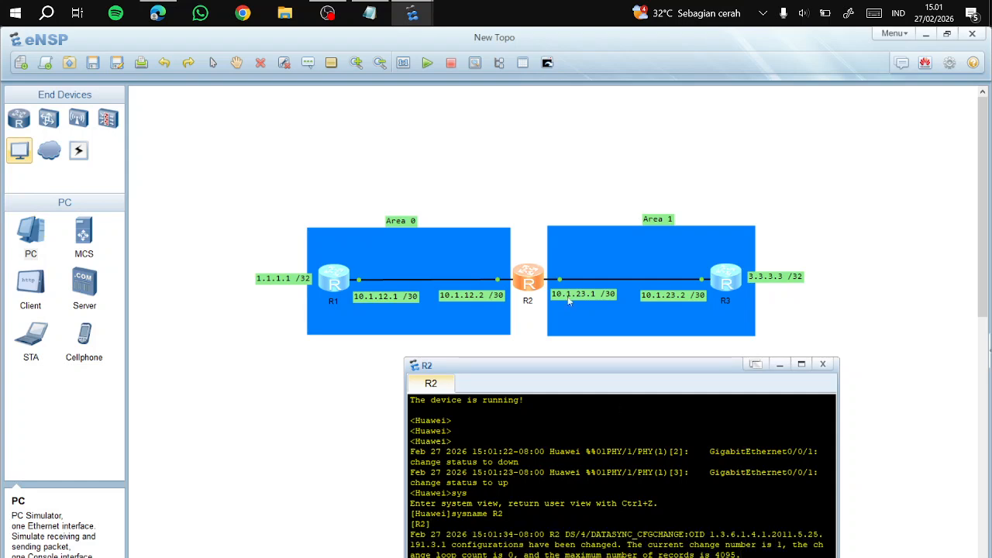
Assign IP address 10.1.12.2 with mask length 30 to interface g0/0/0 on R2.
mouse_move(495, 280)
left_click_drag(498, 378, 460, 304)
mouse_move(533, 288)
left_mouse_down()
mouse_move(498, 288)
mouse_move(536, 287)
left_mouse_up()
left_click_drag(651, 357, 554, 397)
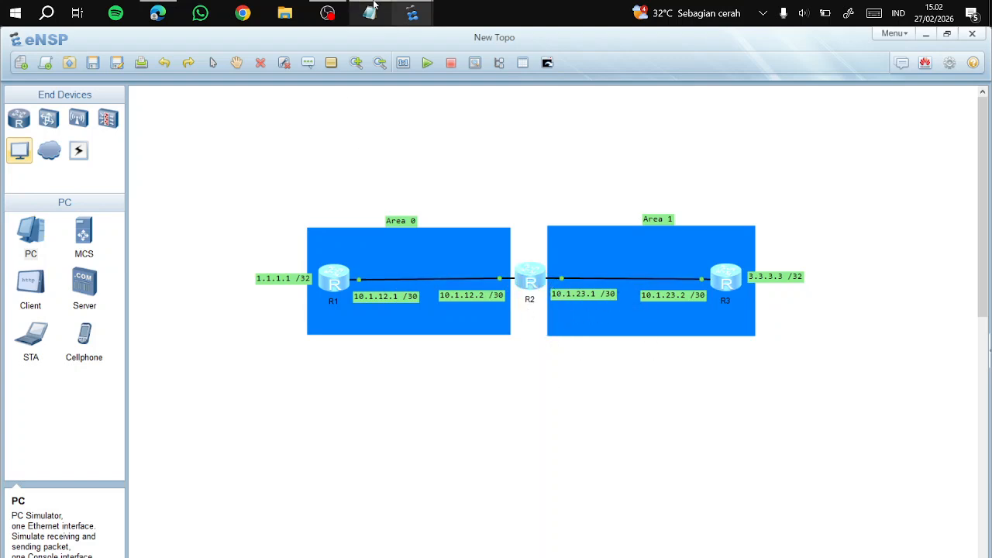
Assign IP address 10.1.23.1 with mask length 30 to interface g0/0/1 on R2.
mouse_move(412, 13)
left_click(462, 79)
left_click_drag(518, 295, 224, 151)
type("int g")
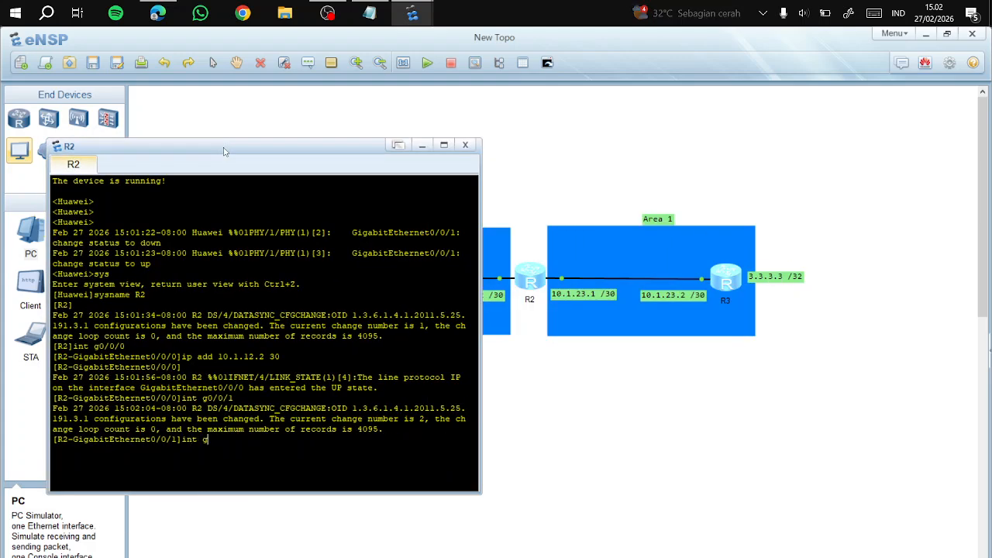
key("BackSpace")
key("BackSpace")
key("BackSpace")
type("ip add 10.1.")
type("2.3")
type(".1 39")
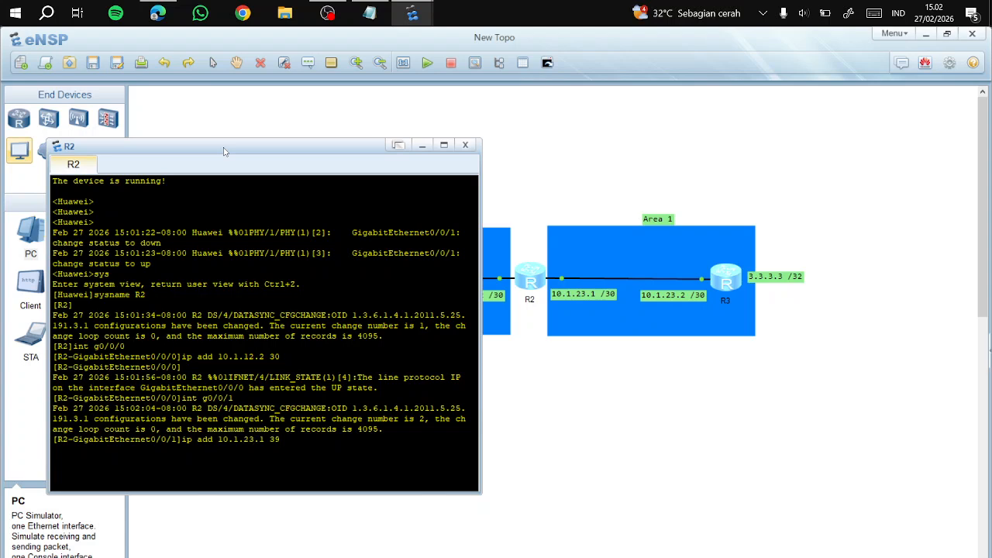
key("Return")
key("Up")
key("Return")
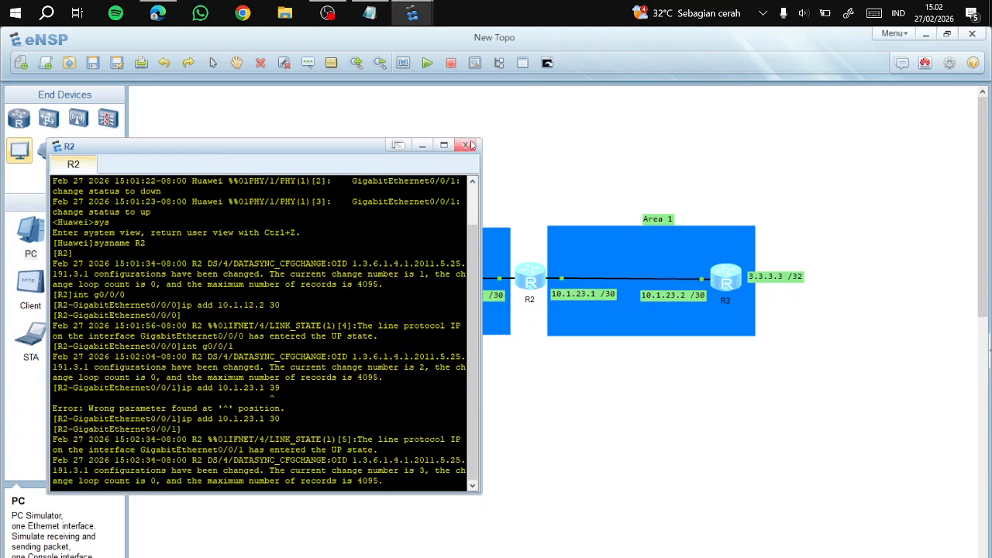
key("Return")
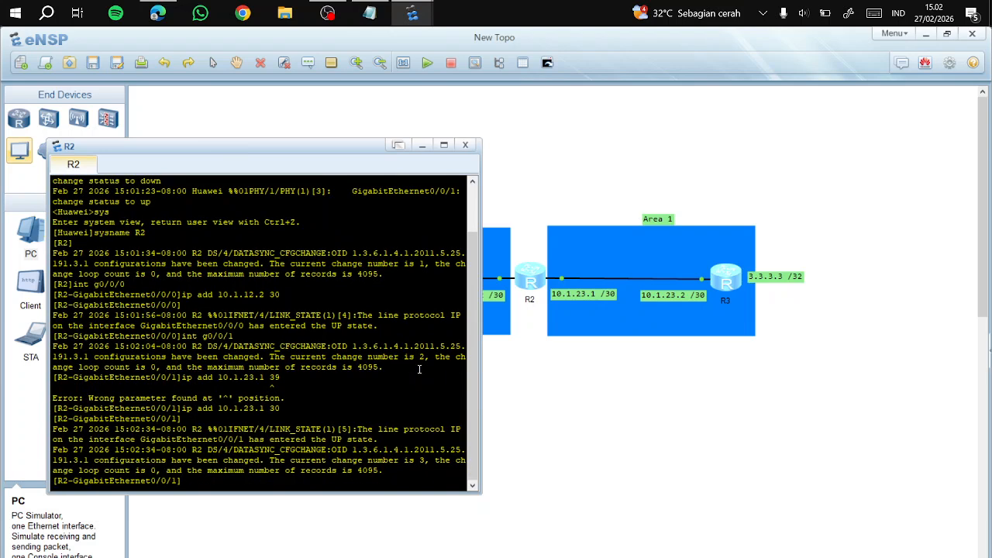
Display the brief IP interface summary on R2 to check its addresses, and close the console.
type("dis ip int br")
key("Return")
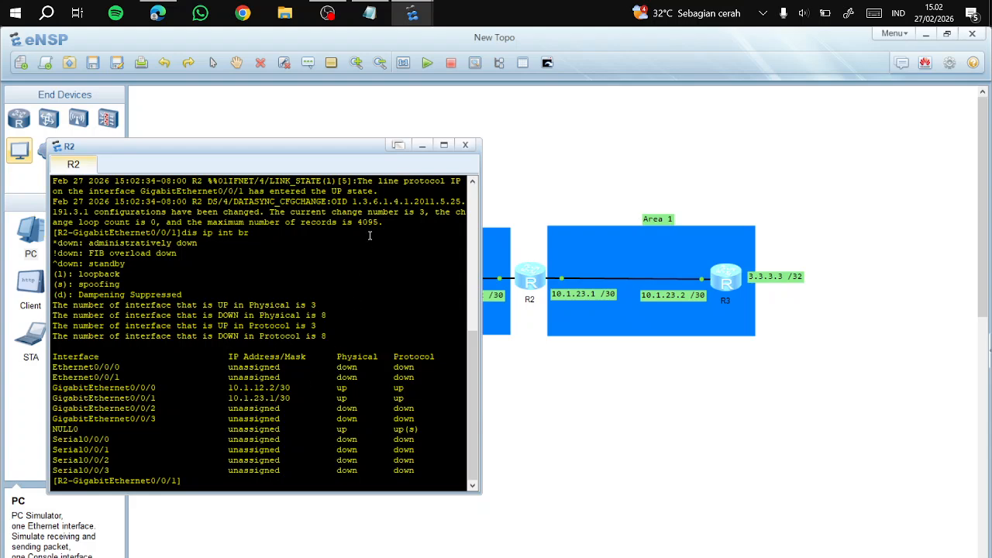
left_click(464, 146)
left_click(327, 13)
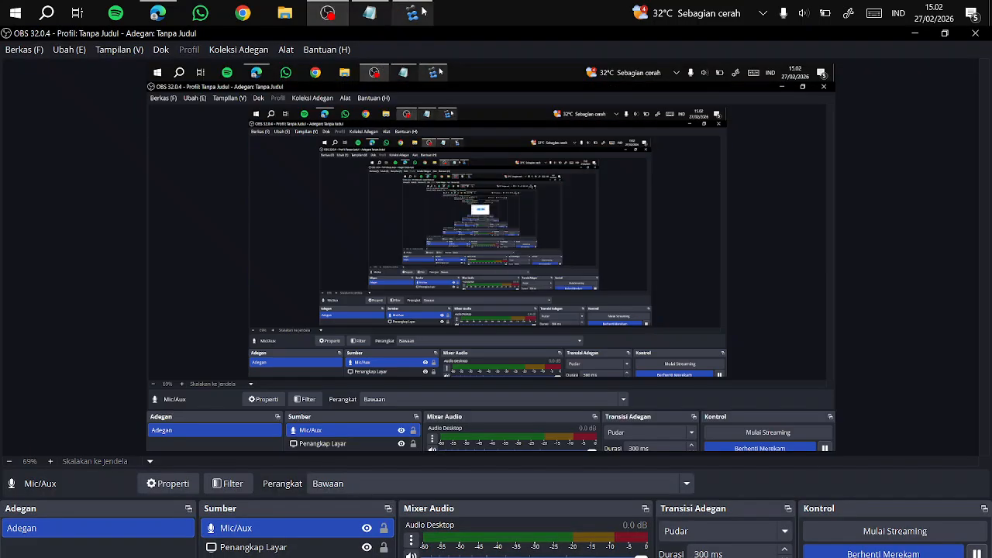
left_click(422, 11)
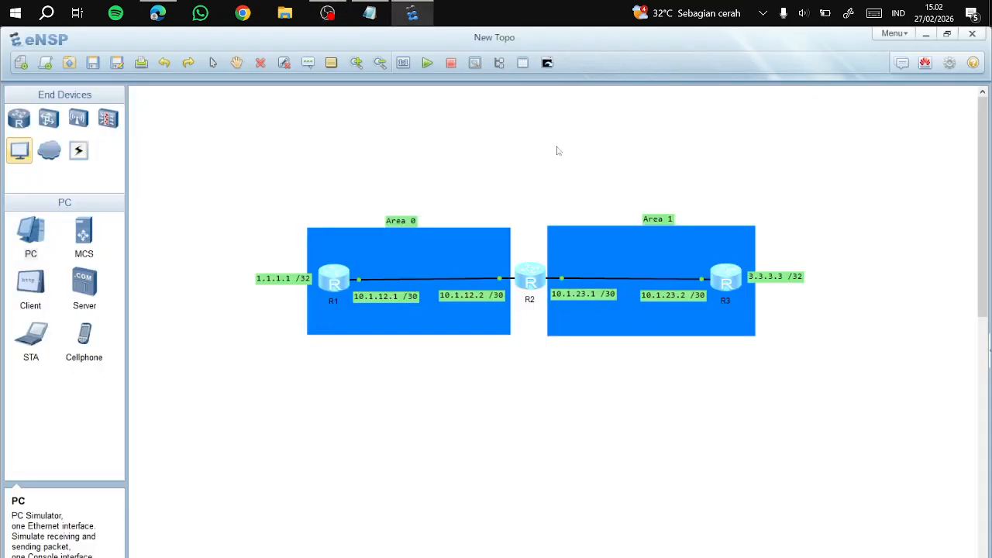
left_click(165, 7)
left_click(407, 6)
left_click_drag(233, 169, 847, 388)
left_click(911, 341)
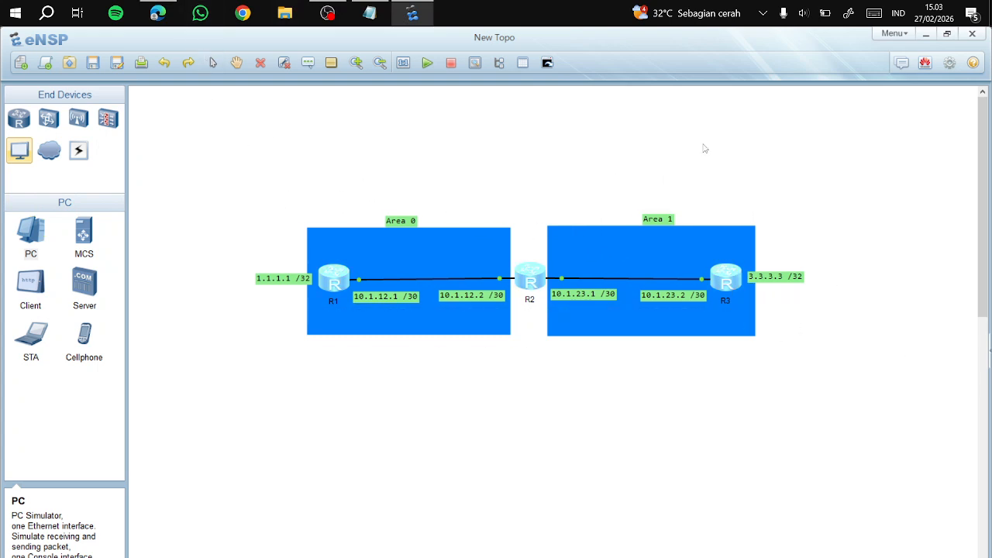
Switch to the OSPF PDF and read the OSPF configuration page for the process ID and router IDs.
left_click(157, 13)
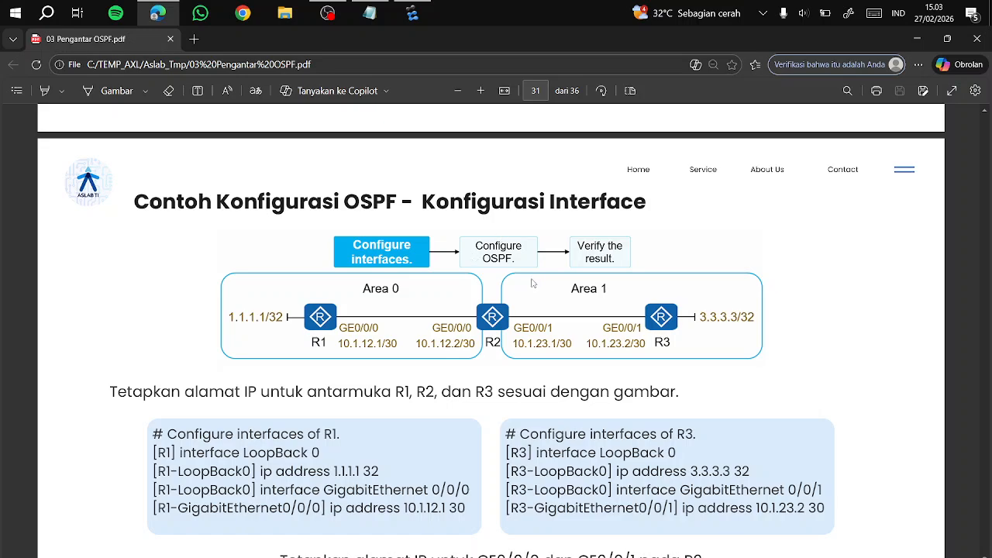
scroll(510, 327, "down", 5)
scroll(449, 325, "down", 3)
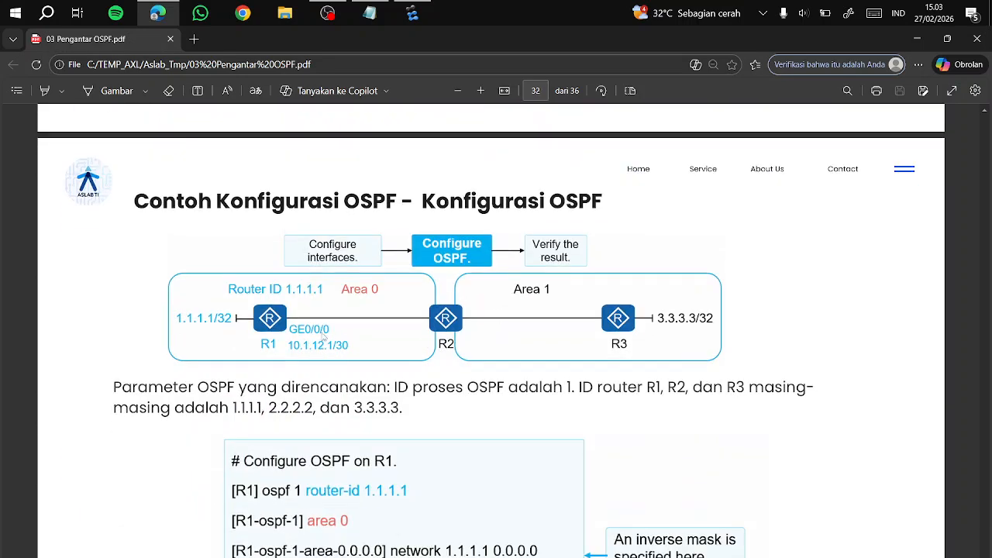
scroll(411, 396, "up", 2)
scroll(535, 368, "down", 2)
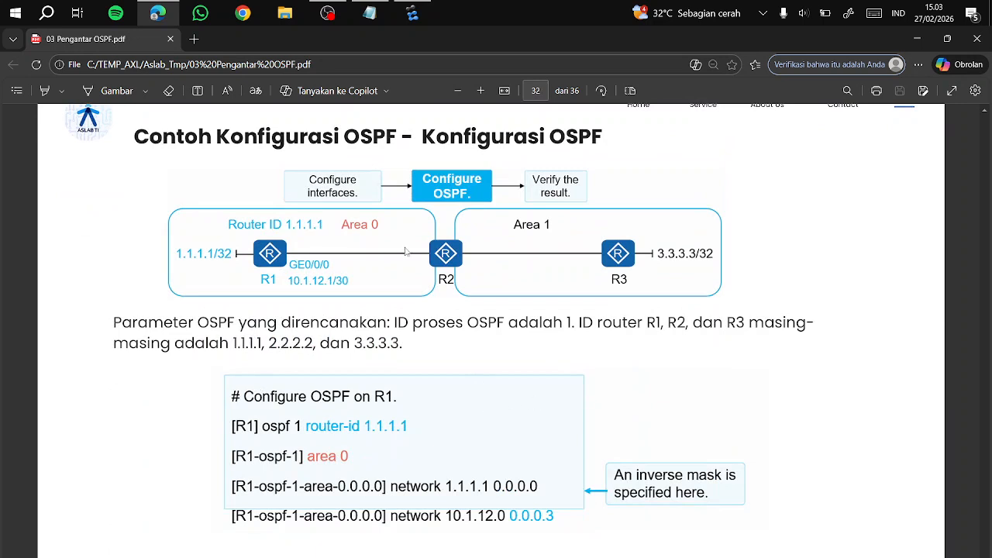
scroll(259, 305, "up", 1)
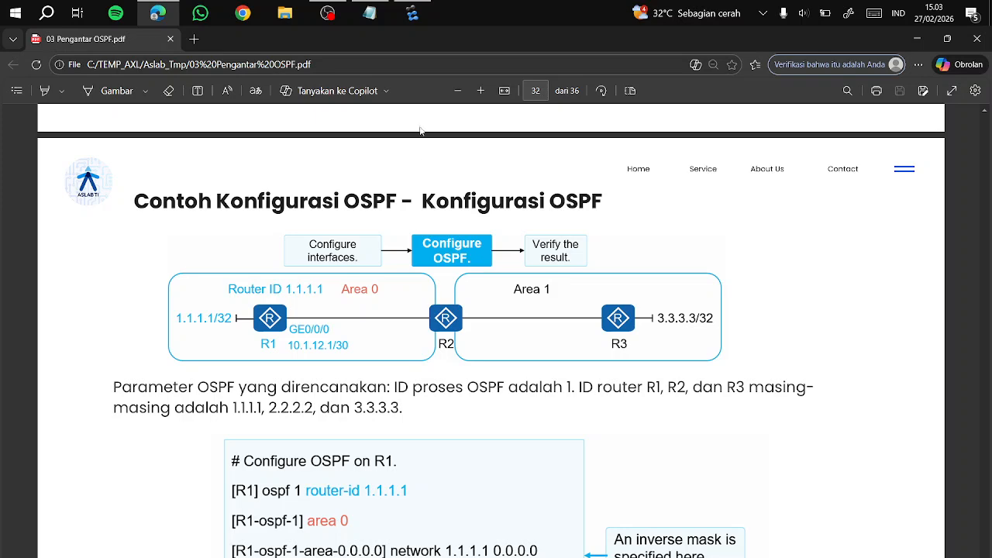
Return to the eNSP topology and add the text label "R-ID 1.1.1.1" above R1.
left_click(412, 13)
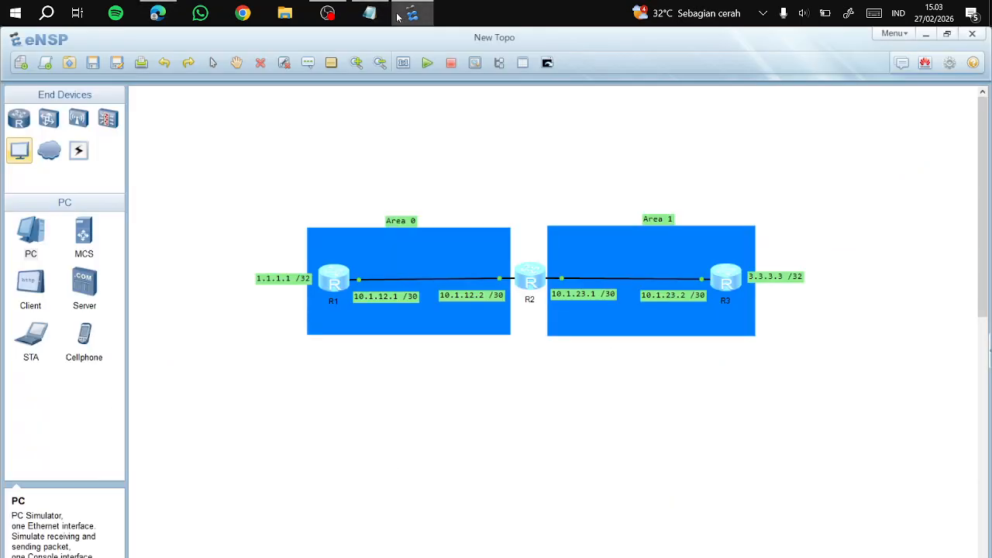
left_click(307, 63)
left_click(314, 253)
type("R-ID ")
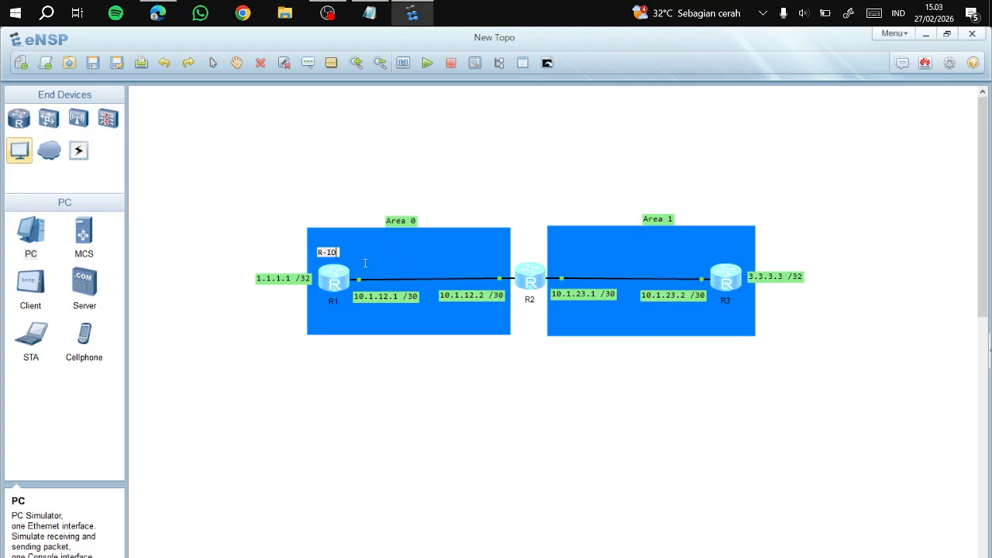
type("1.1.1.1")
Add the text label "R-ID 2.2.2.2" above R2 and adjust it so it sits clear of the router.
left_click(308, 63)
left_click(496, 258)
type("R-ID 2.2.2.2")
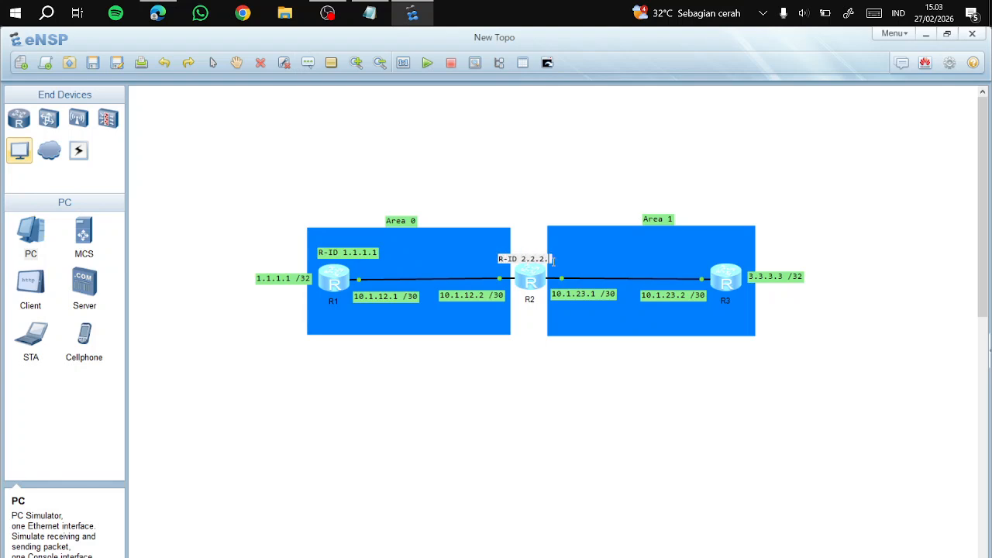
left_click(558, 150)
left_click(541, 265)
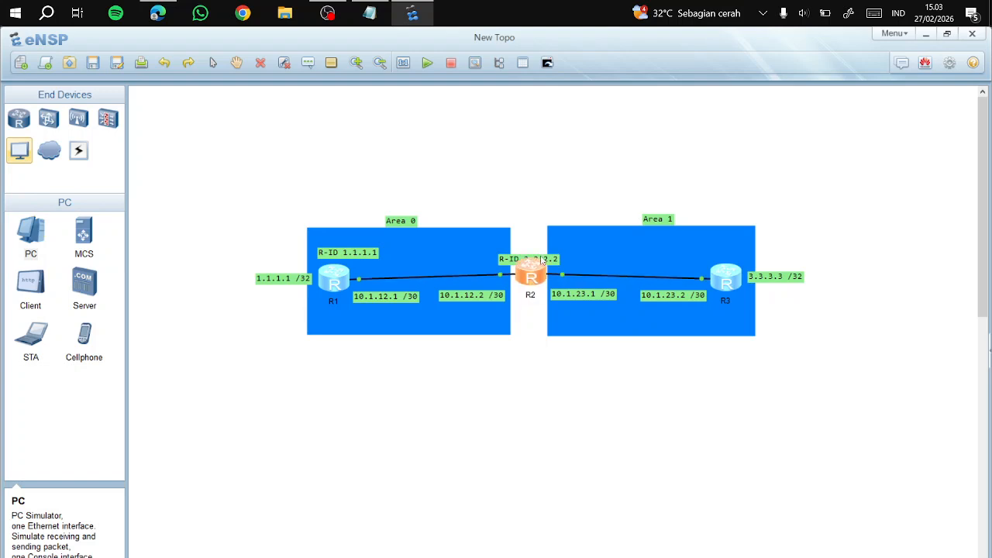
mouse_move(541, 261)
left_mouse_down()
mouse_move(528, 272)
mouse_move(539, 254)
left_mouse_up()
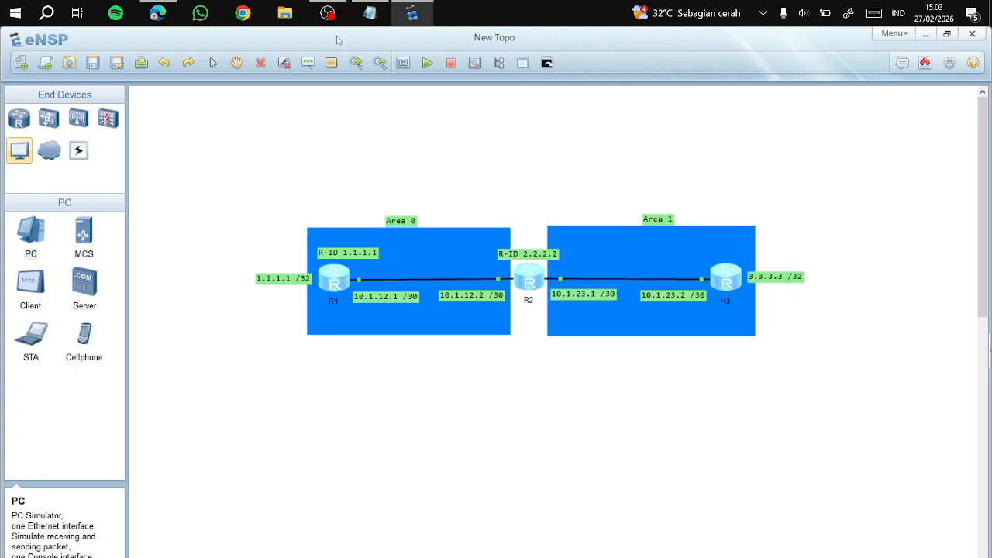
Add the text label "R-ID 3.3.3.3" above R3.
left_click(710, 249)
type("R-ID 3.3.3.3")
left_click(639, 379)
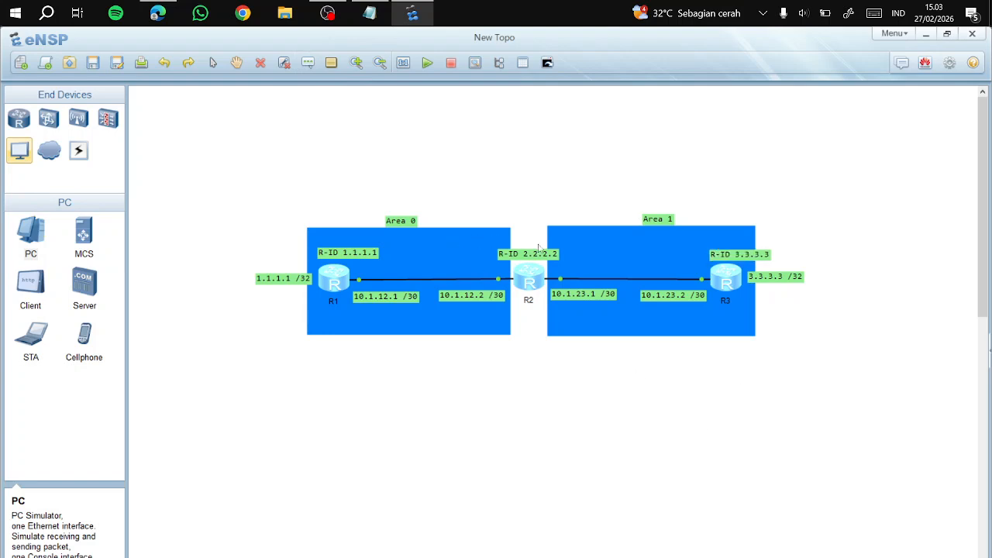
Reposition the router ID labels so each one is centred above its router.
left_click_drag(540, 259, 540, 257)
left_click_drag(753, 259, 738, 256)
left_click_drag(346, 254, 333, 249)
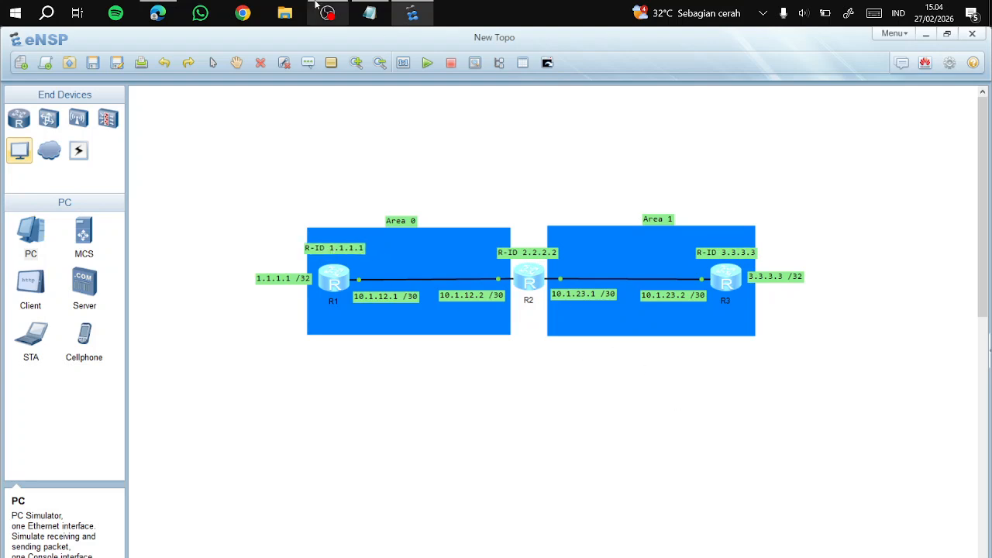
Check the R1 OSPF commands in the PDF, and return R1's console in eNSP to system view.
left_click(158, 13)
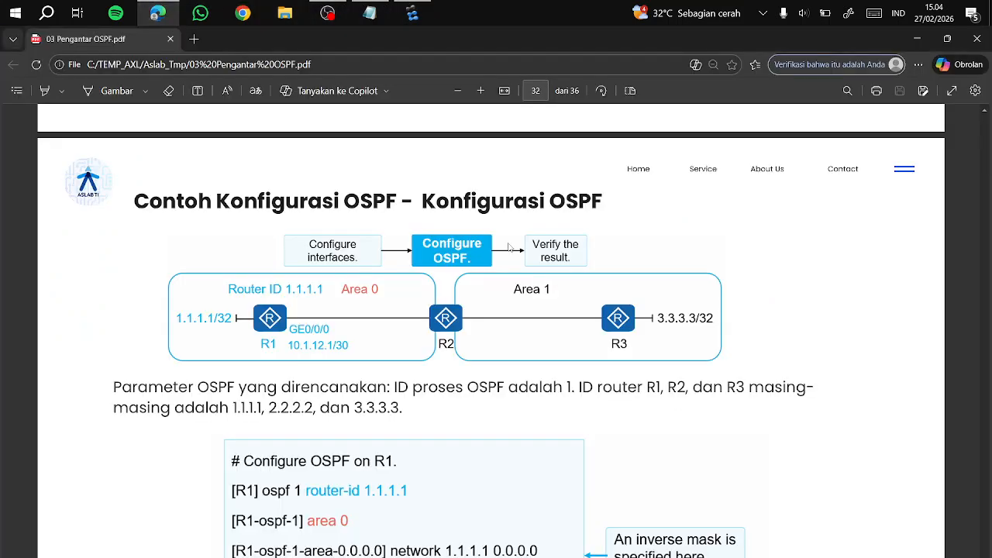
scroll(327, 399, "down", 1)
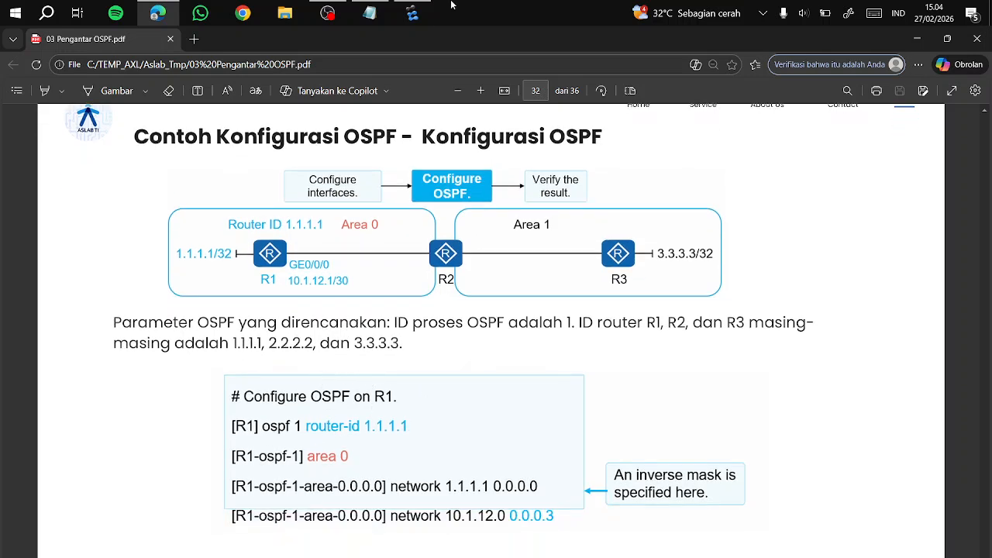
mouse_move(412, 13)
left_click(416, 13)
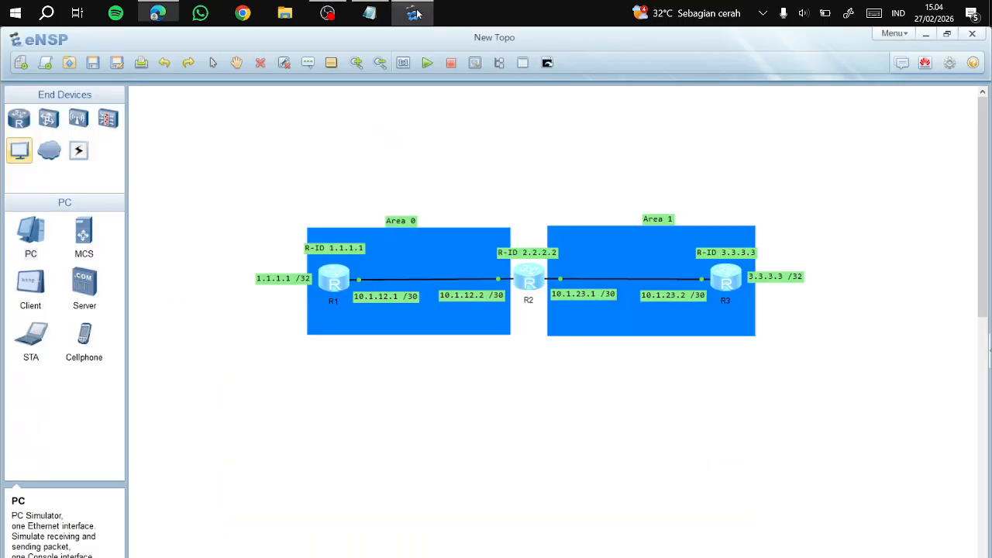
double_click(334, 279)
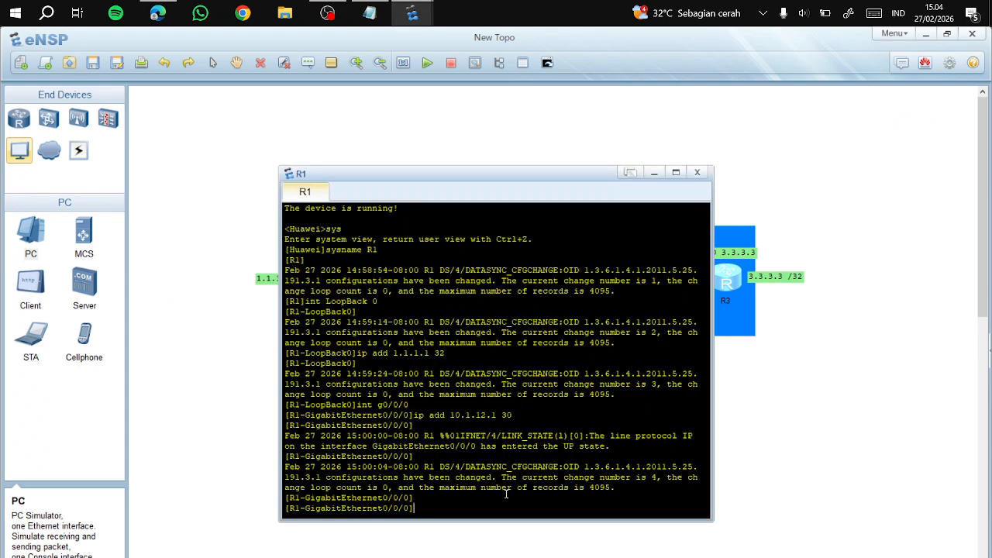
type("q")
key("Return")
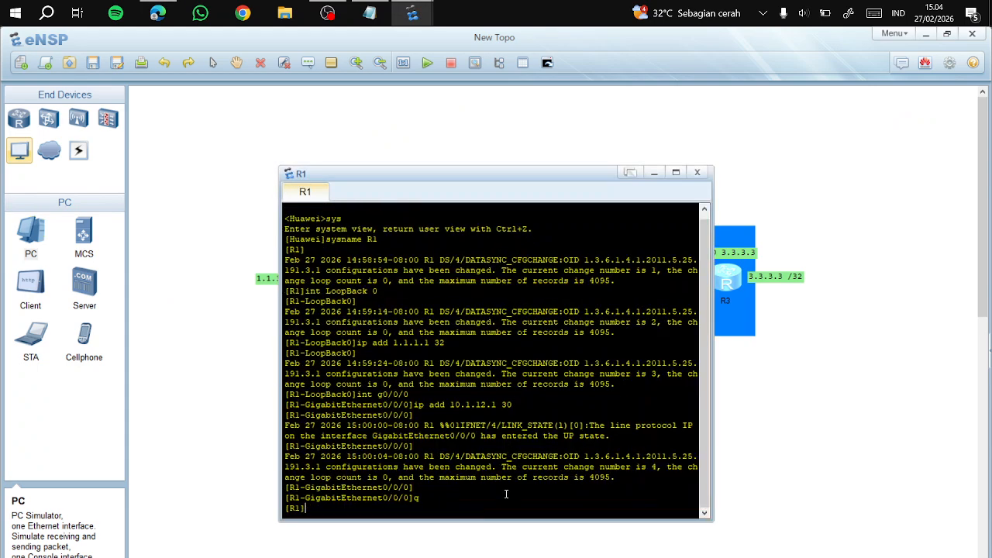
Reread R1's OSPF router ID command in the PDF, and return to R1's console with its text enlarged.
left_click(163, 11)
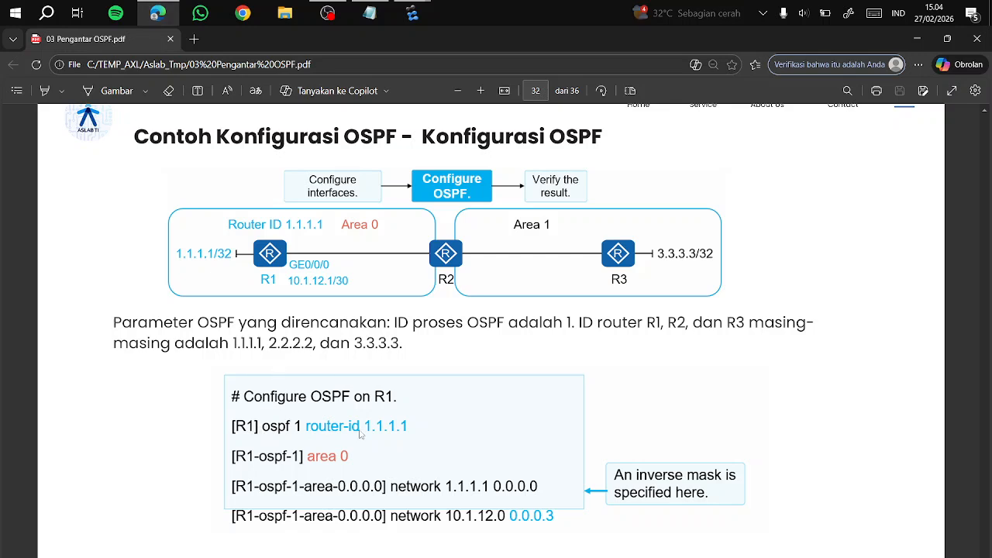
left_click(416, 5)
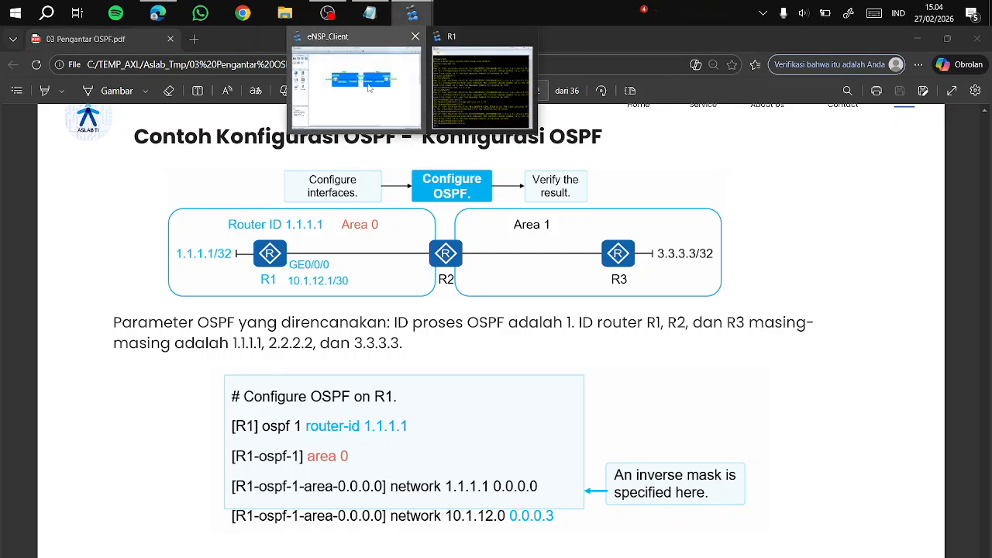
left_click(370, 87)
left_click(403, 21)
left_click(467, 113)
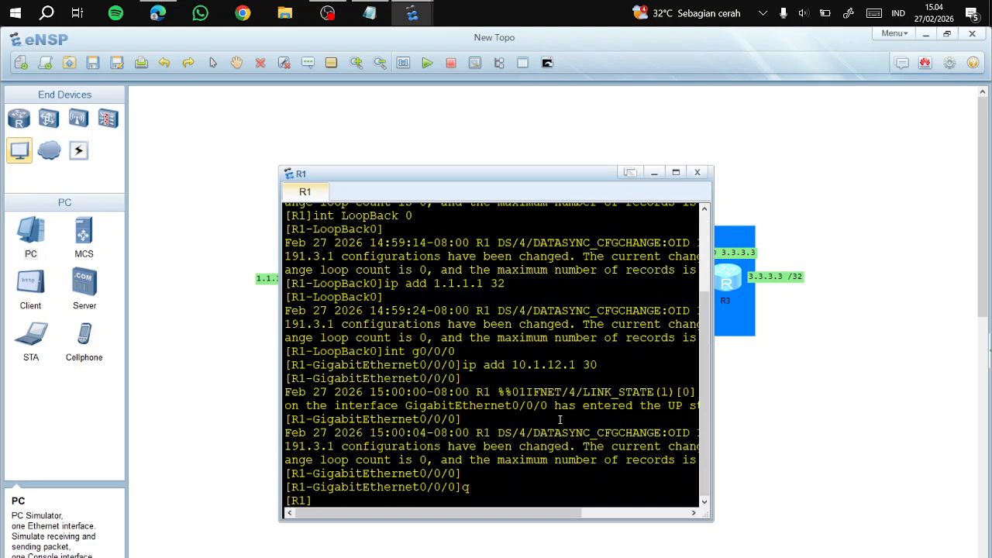
List the available parameters of the ospf command on R1 and examine the allowed process ID range.
type("ospf ?")
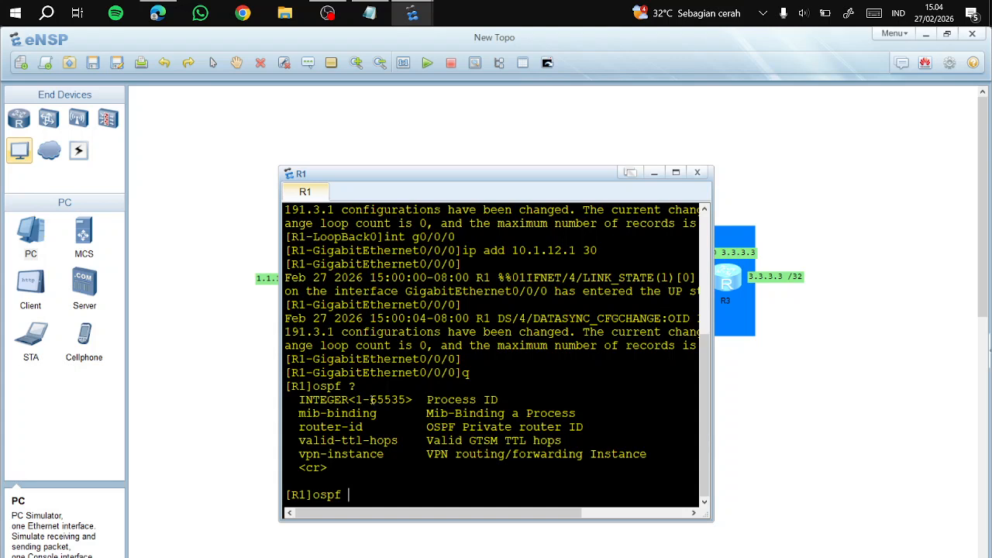
left_click_drag(356, 400, 285, 400)
mouse_move(413, 395)
left_mouse_down()
mouse_move(392, 400)
mouse_move(433, 400)
mouse_move(375, 400)
mouse_move(380, 412)
mouse_move(392, 401)
mouse_move(427, 405)
mouse_move(380, 413)
mouse_move(408, 392)
left_mouse_up()
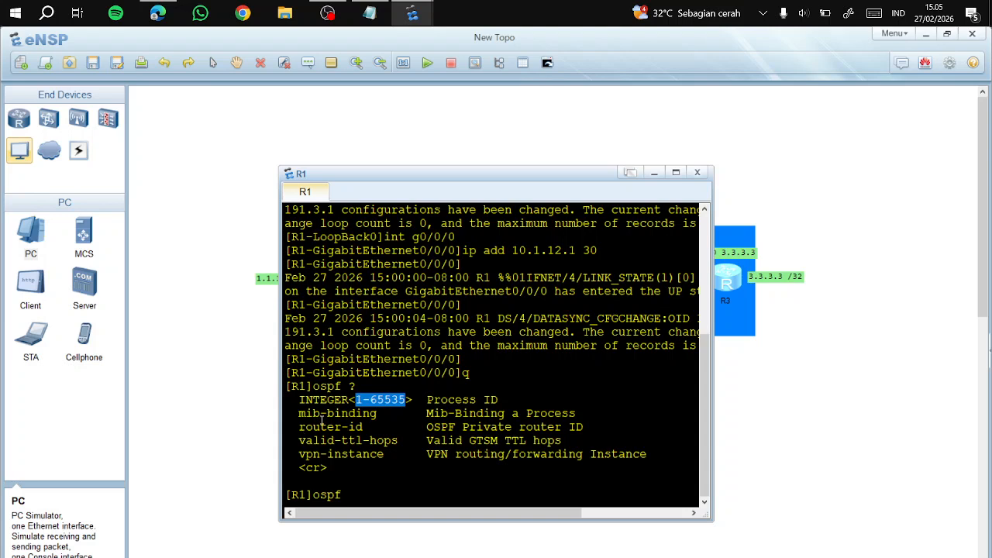
left_click(389, 488)
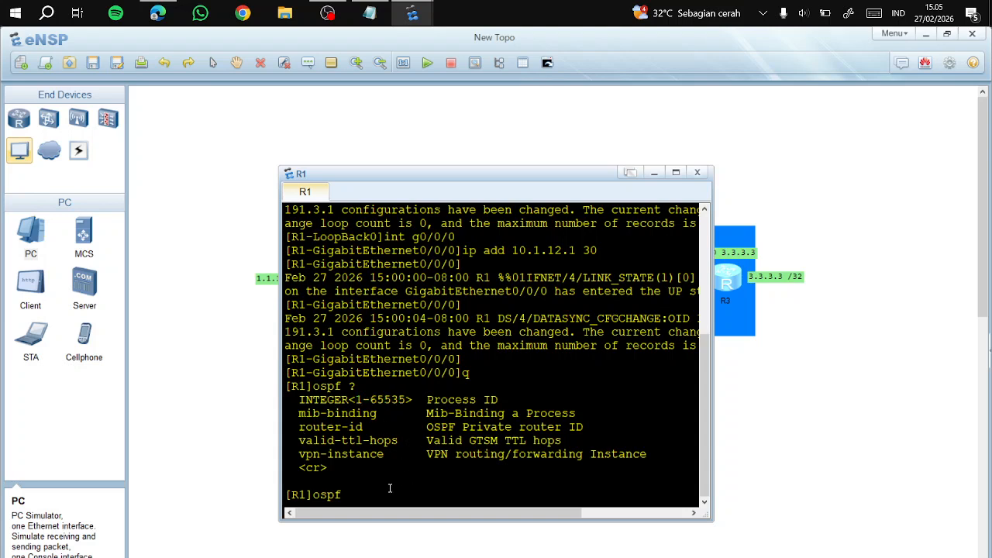
Start OSPF process 1 on R1 with router ID 1.1.1.1, matching R1's label in the topology.
type("1 router")
left_click_drag(309, 175, 440, 228)
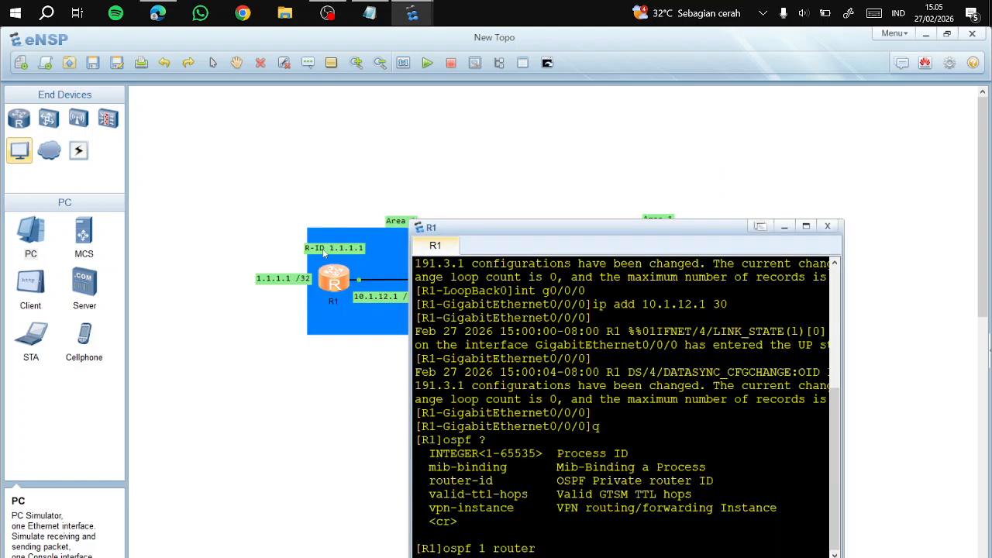
left_click_drag(285, 225, 371, 266)
mouse_move(412, 13)
left_click(483, 88)
left_click_drag(547, 235, 542, 190)
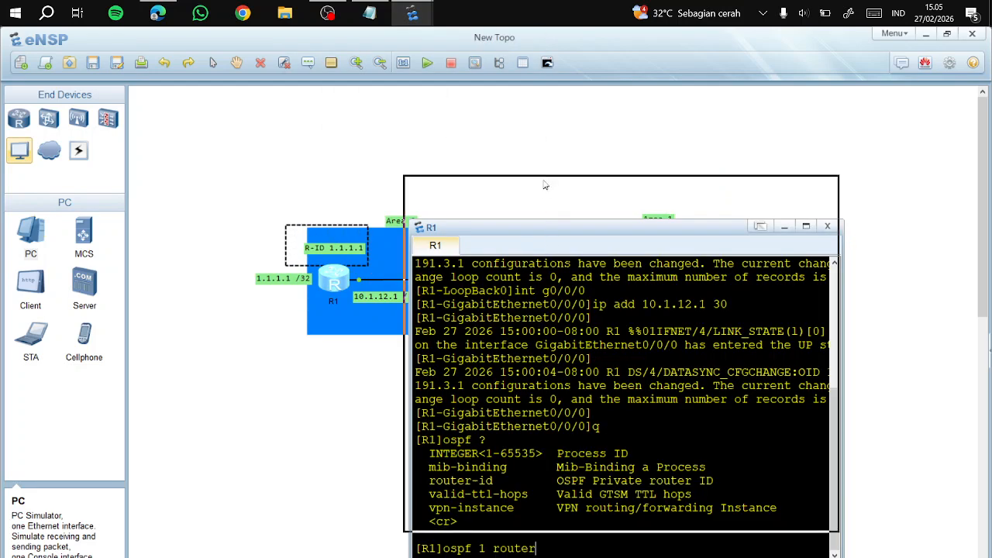
type("id ")
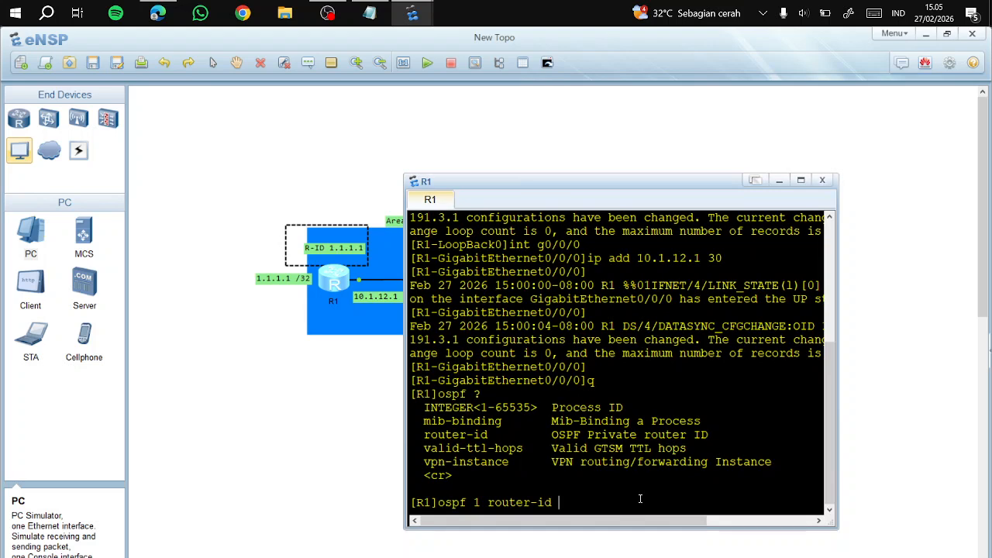
type("1.1.1.1")
key("Return")
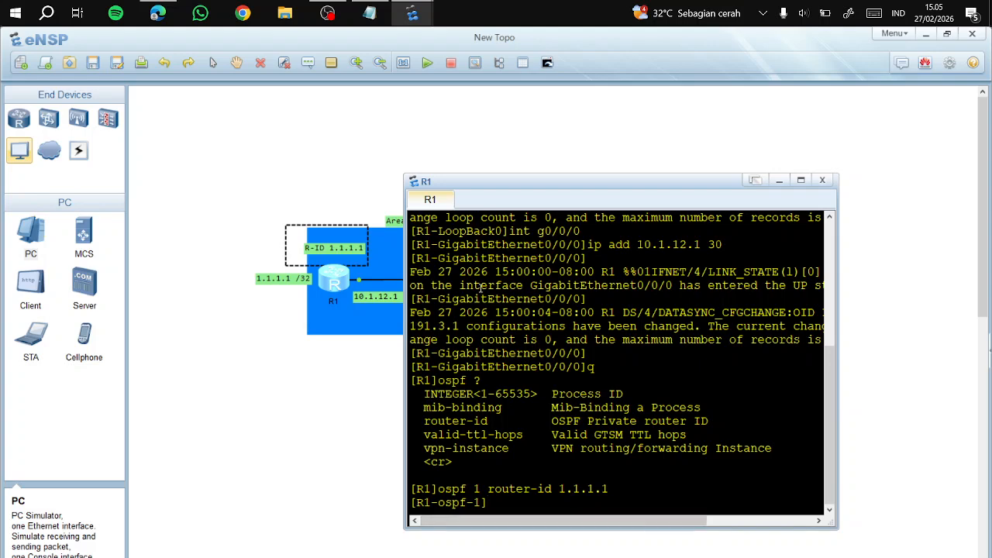
Review the Area 0 side of the topology, and enter area 0 under R1's OSPF process.
left_click_drag(462, 181, 583, 196)
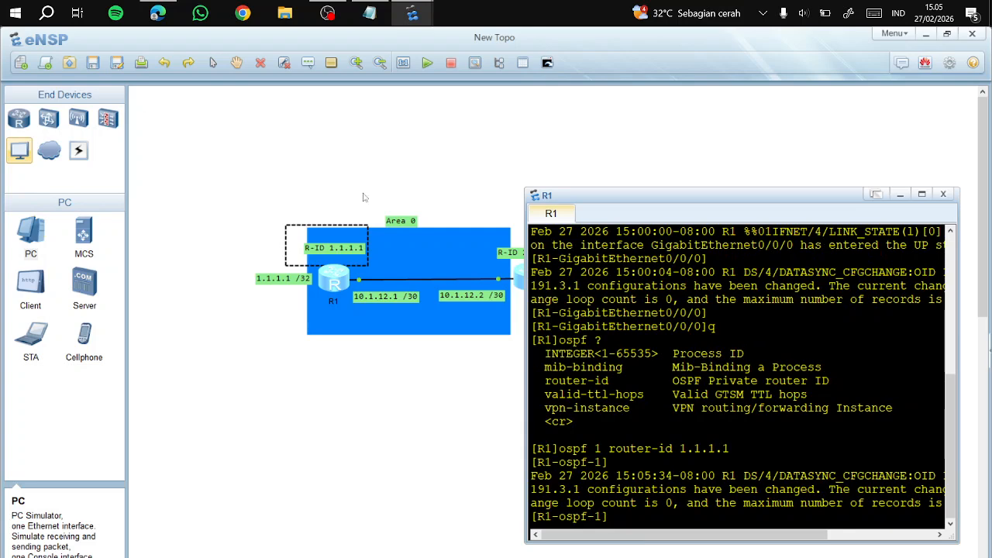
left_click_drag(279, 203, 518, 356)
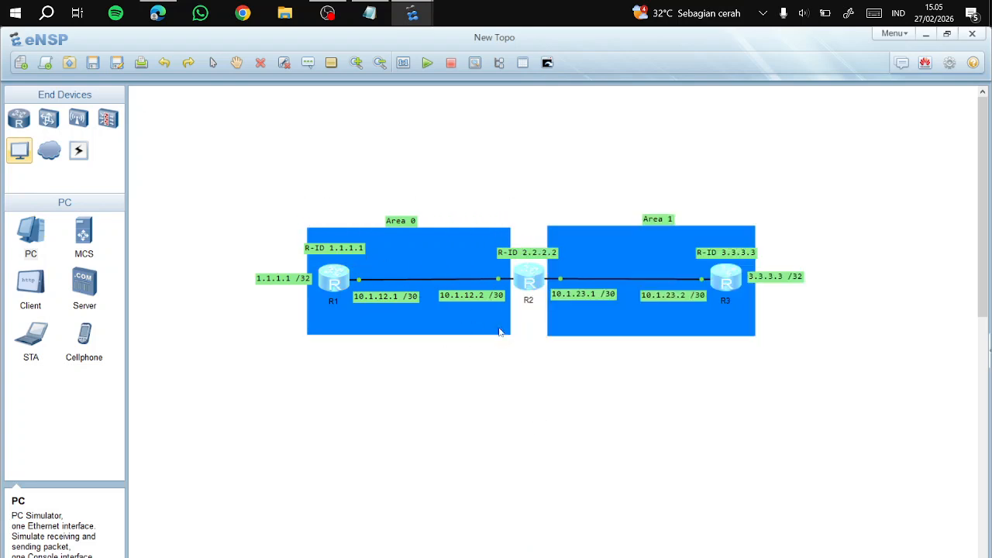
mouse_move(412, 6)
left_click(482, 86)
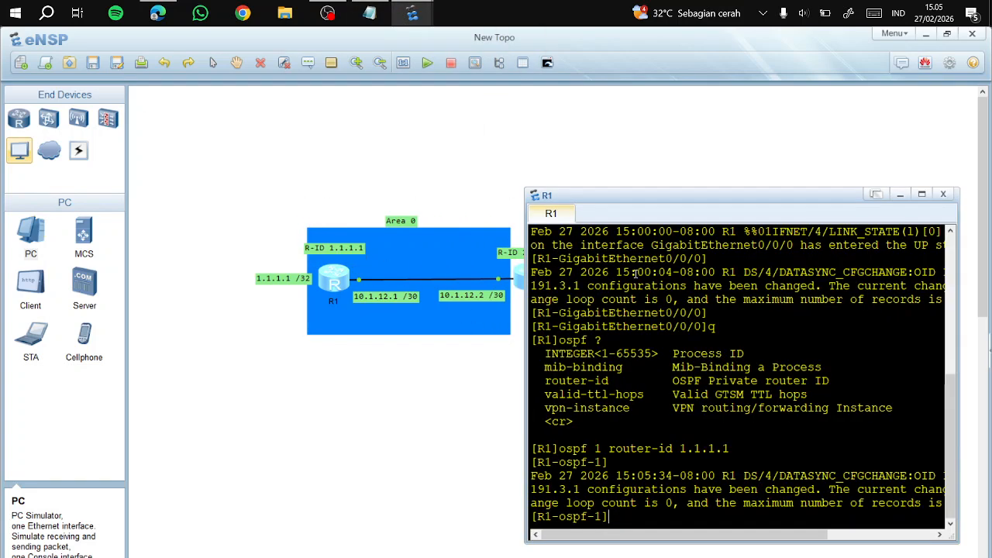
type("area 0")
key("Return")
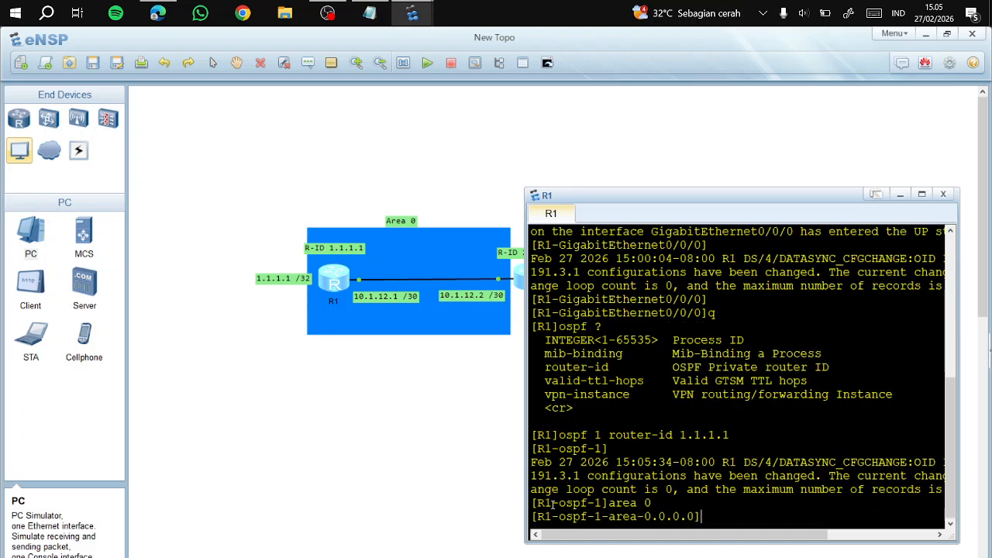
left_click_drag(540, 516, 701, 516)
left_click(757, 524)
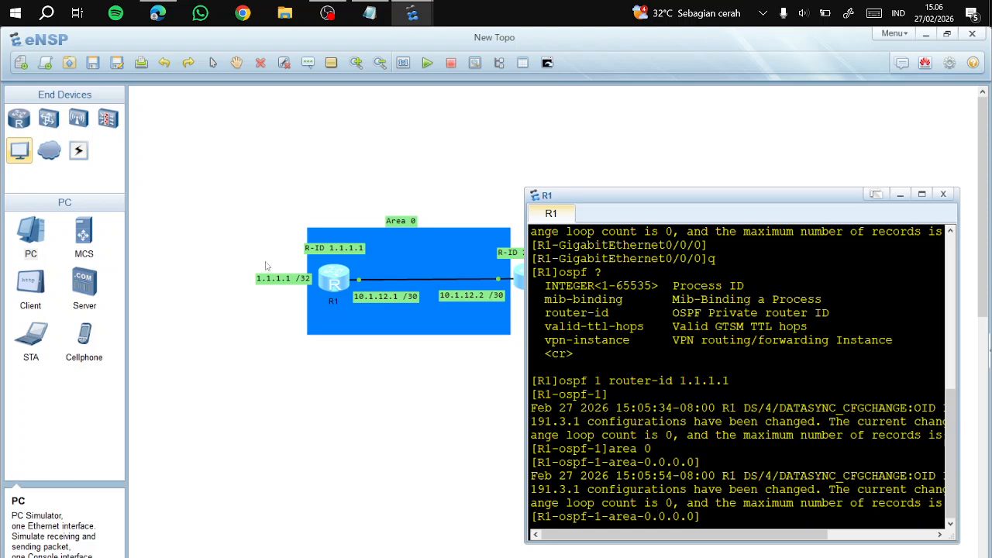
Advertise R1's loopback in area 0 with "network 1.1.1.1 0.0.0.0", checking the command against the PDF.
left_click_drag(244, 267, 314, 295)
left_click_drag(454, 373, 348, 289)
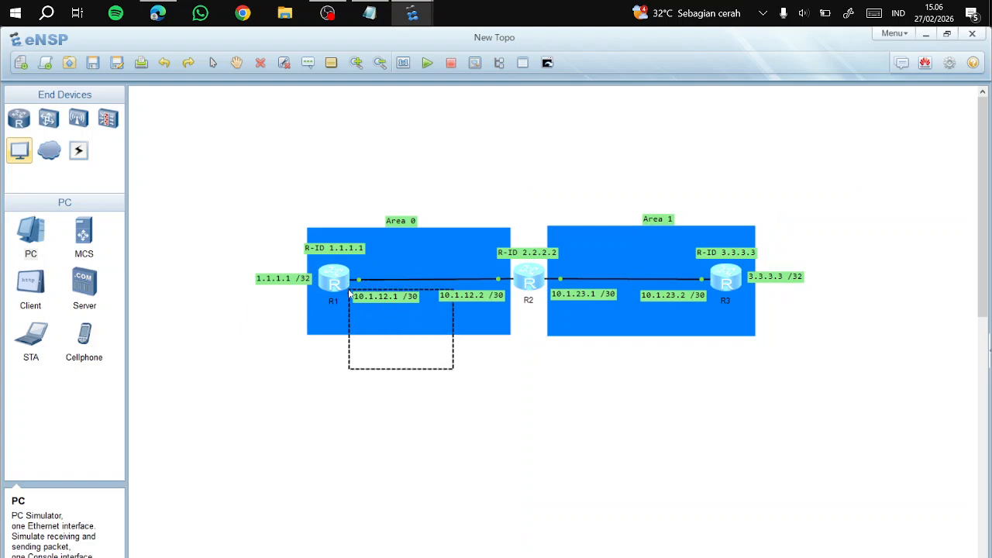
left_click_drag(231, 262, 314, 295)
mouse_move(419, 6)
left_click(457, 83)
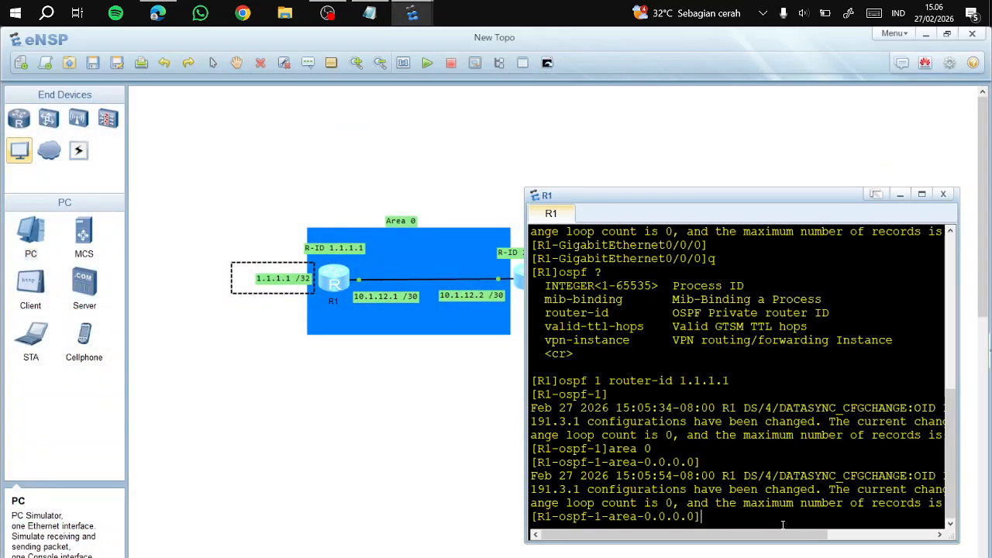
type("network ")
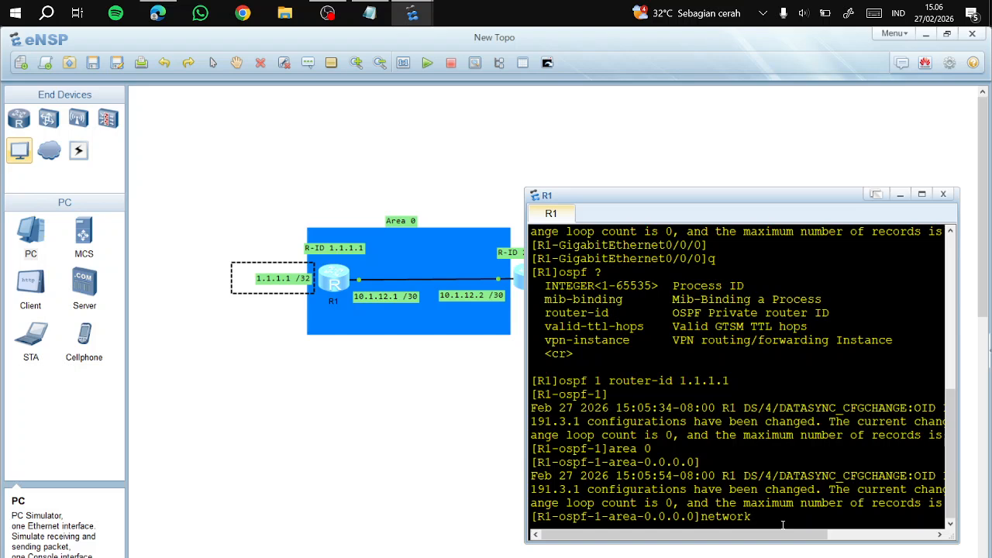
type("1.1.1.1 0.0.0.0")
left_click(165, 6)
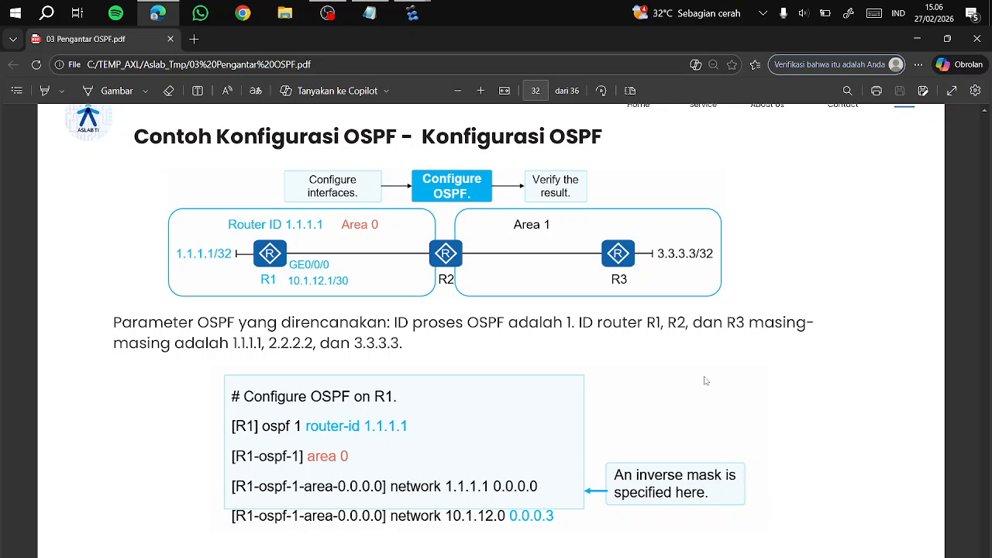
left_click(419, 10)
left_click(443, 85)
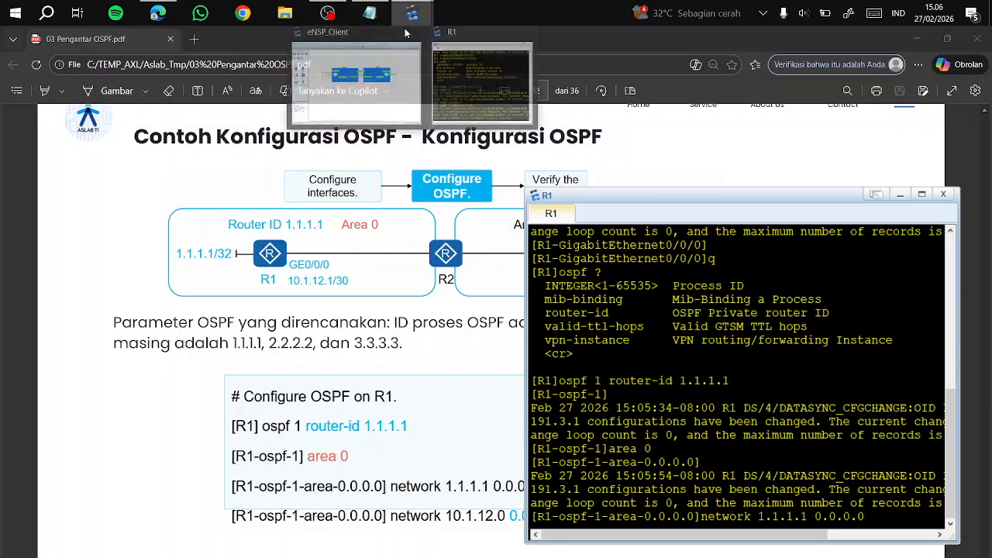
mouse_move(412, 10)
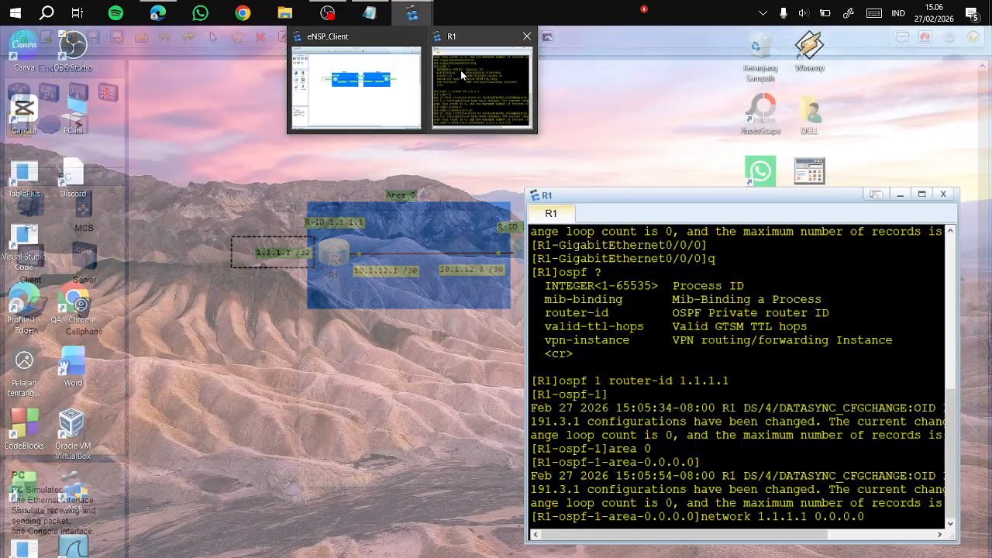
left_click(461, 69)
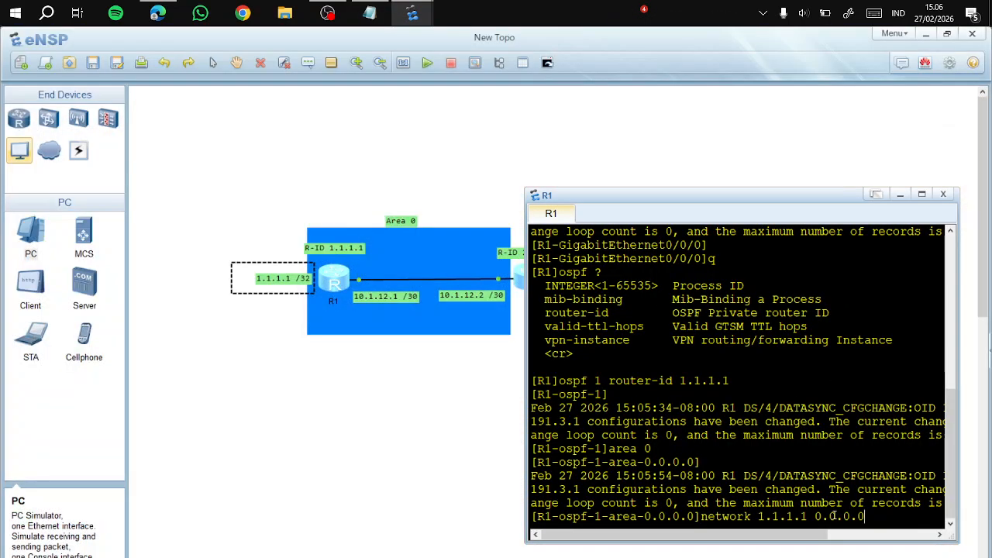
key("Return")
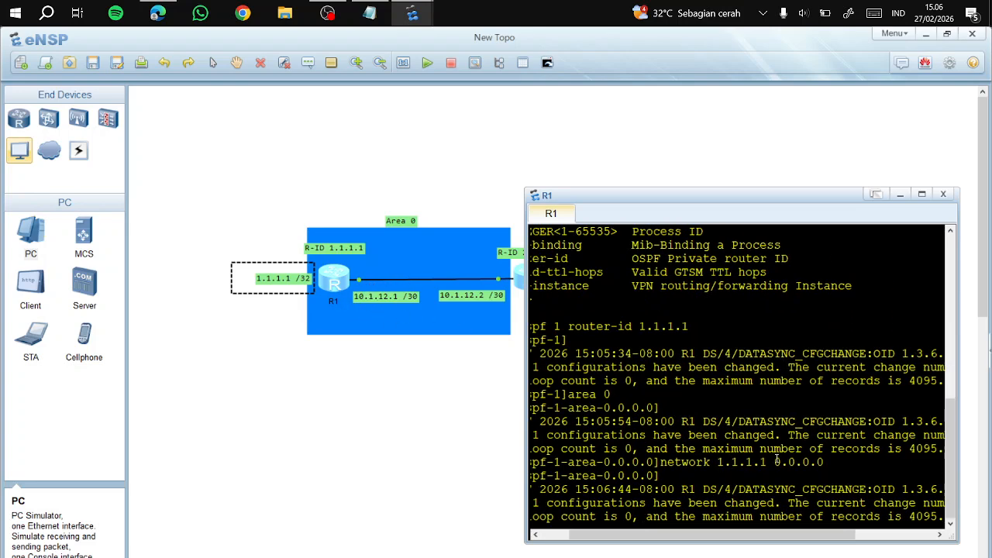
key("Return")
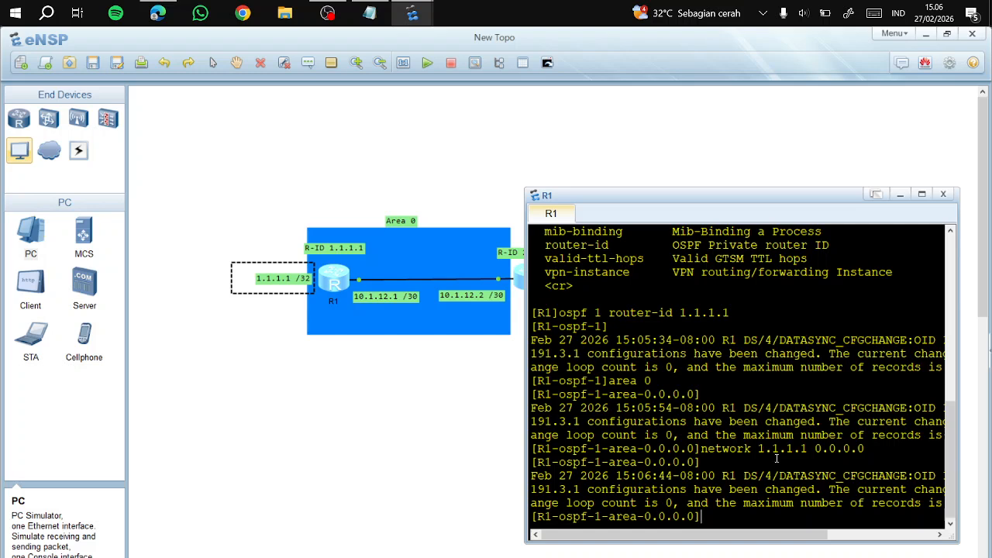
Write "network 10.1.12.0" on R1 without running it, and bring up the IP wildcard note in Notepad.
type("network 10.1.12.0")
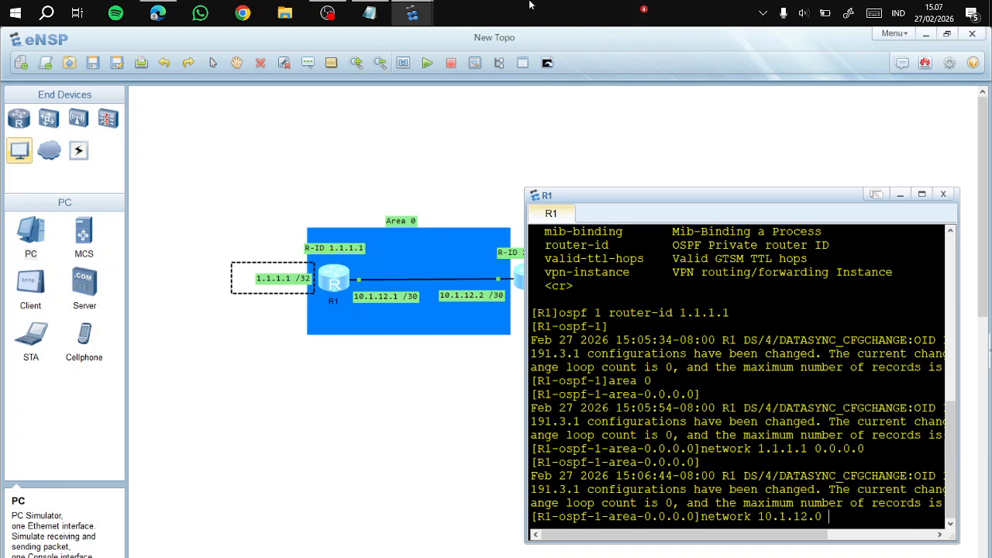
mouse_move(372, 12)
left_click(390, 81)
left_click_drag(535, 248, 382, 118)
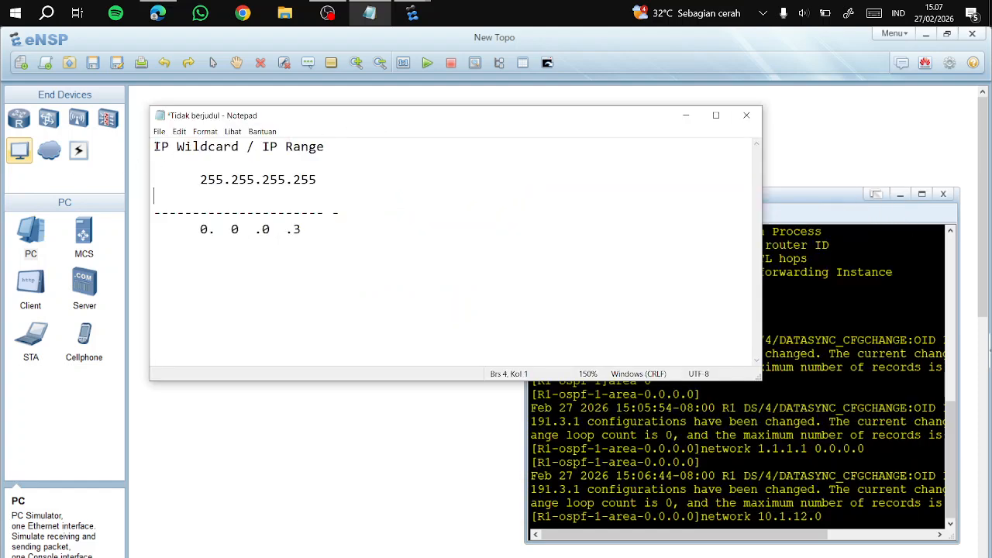
left_click_drag(156, 145, 330, 153)
left_click(367, 199)
left_click(389, 101)
left_click(377, 14)
left_click_drag(368, 119, 529, 288)
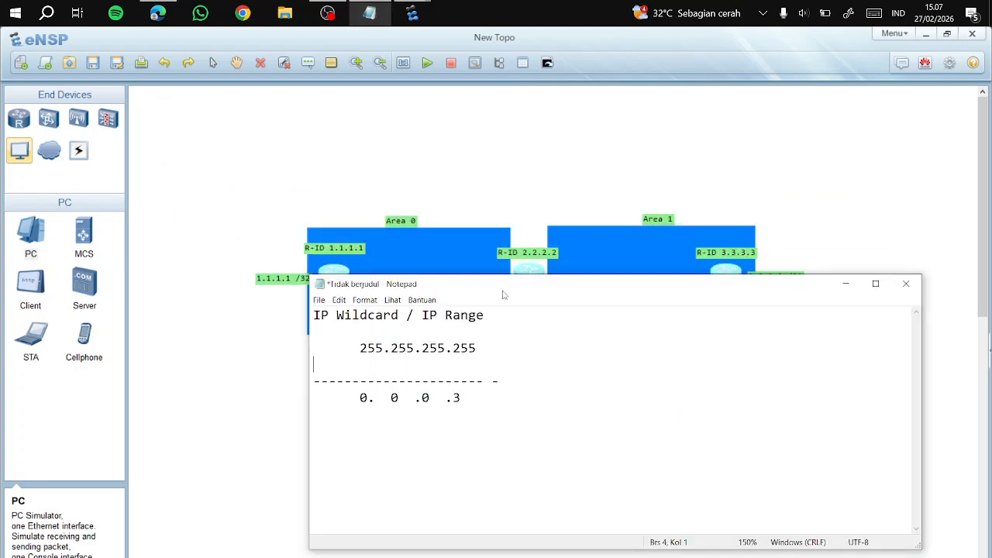
Clear the old result beneath the dashed line in the wildcard note.
left_click(467, 395)
key("BackSpace")
key("BackSpace")
key("BackSpace")
key("BackSpace")
key("BackSpace")
key("BackSpace")
key("BackSpace")
key("BackSpace")
key("BackSpace")
key("BackSpace")
key("BackSpace")
key("BackSpace")
key("BackSpace")
Check the link's prefix length in the topology, and add "/30 = 255.255.255.252" below 255.255.255.255 in the note.
left_click_drag(465, 287, 242, 217)
mouse_move(412, 13)
left_click(476, 59)
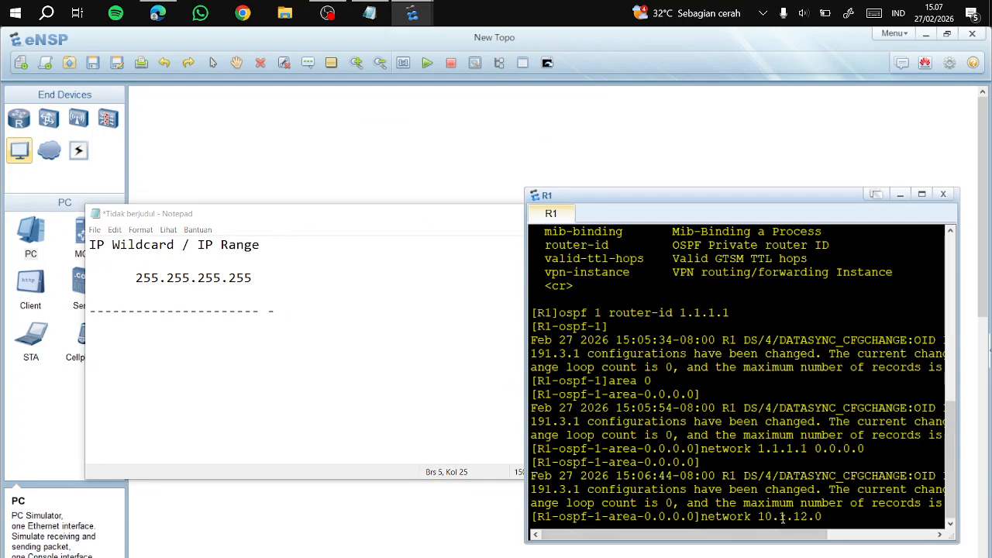
left_click(900, 194)
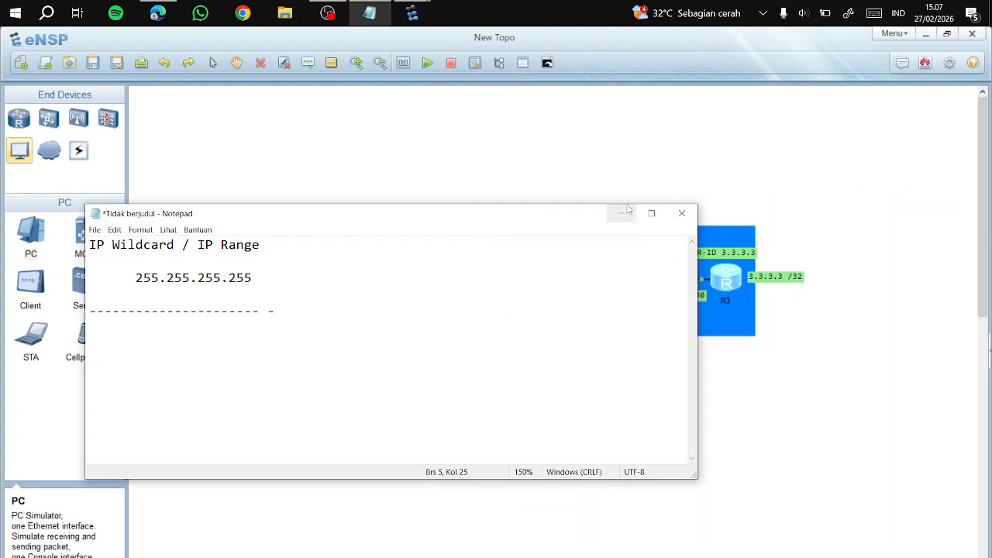
left_click(624, 211)
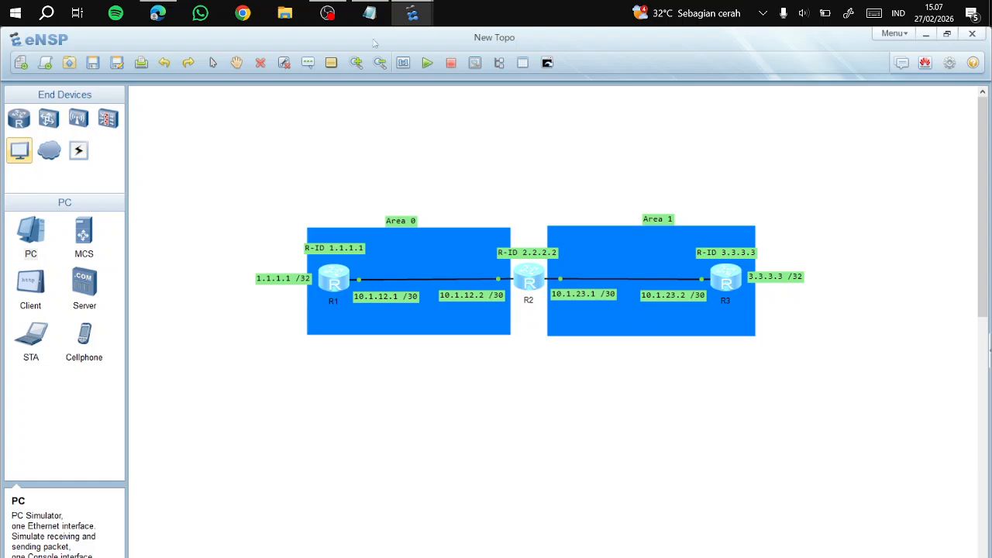
left_click(370, 14)
left_click(112, 300)
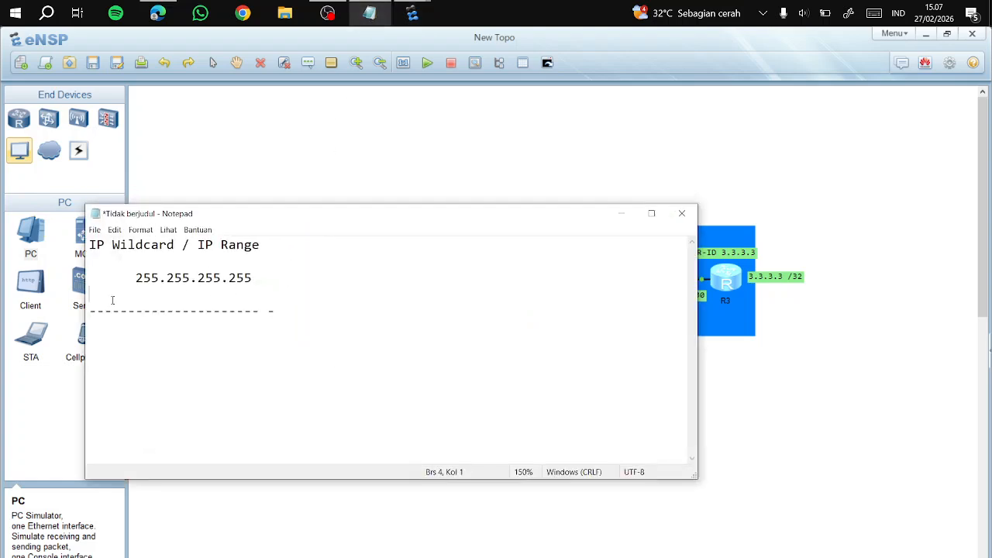
type("/30 = 255.255.255.252")
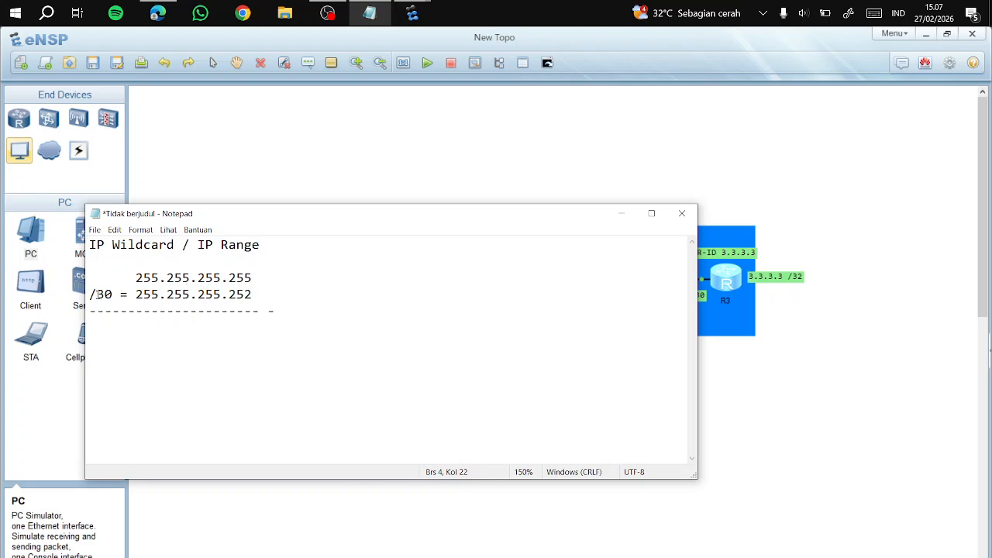
Write the subtraction result 0.0.0.3 on a new line beneath the dashed line, aligned under the masks.
left_click_drag(97, 295, 265, 289)
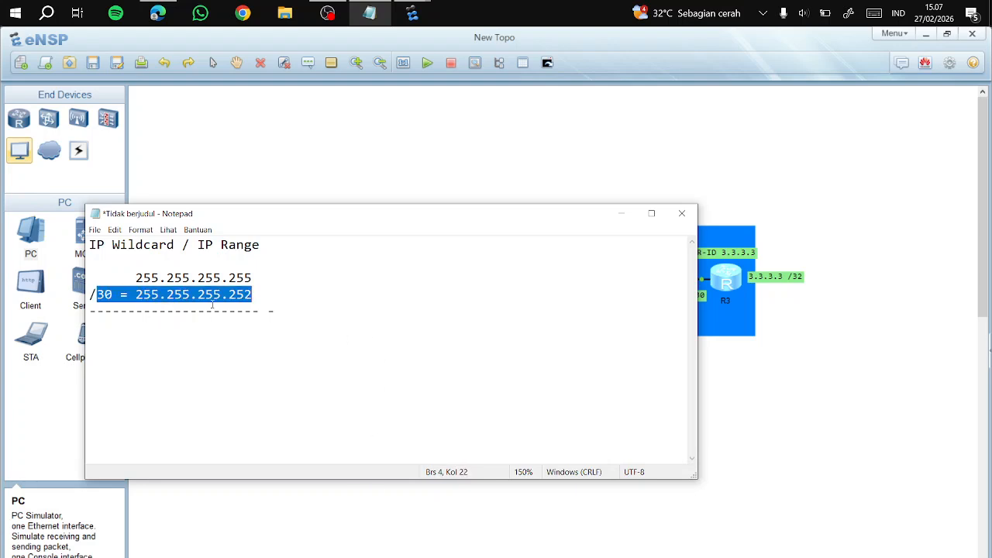
left_click(182, 310)
left_click_drag(137, 276, 291, 283)
left_click(300, 292)
left_click(199, 318)
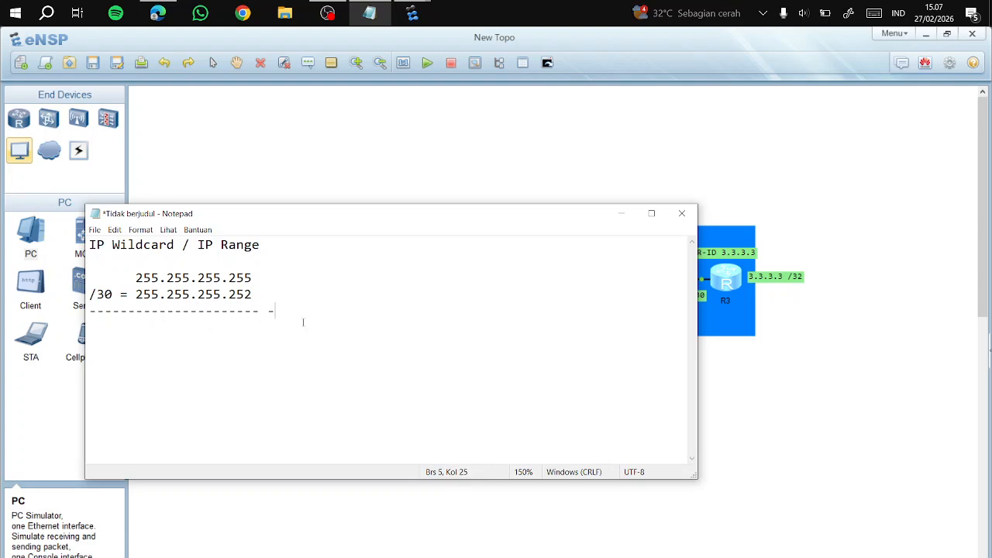
left_click(224, 310)
left_click(292, 314)
key("Return")
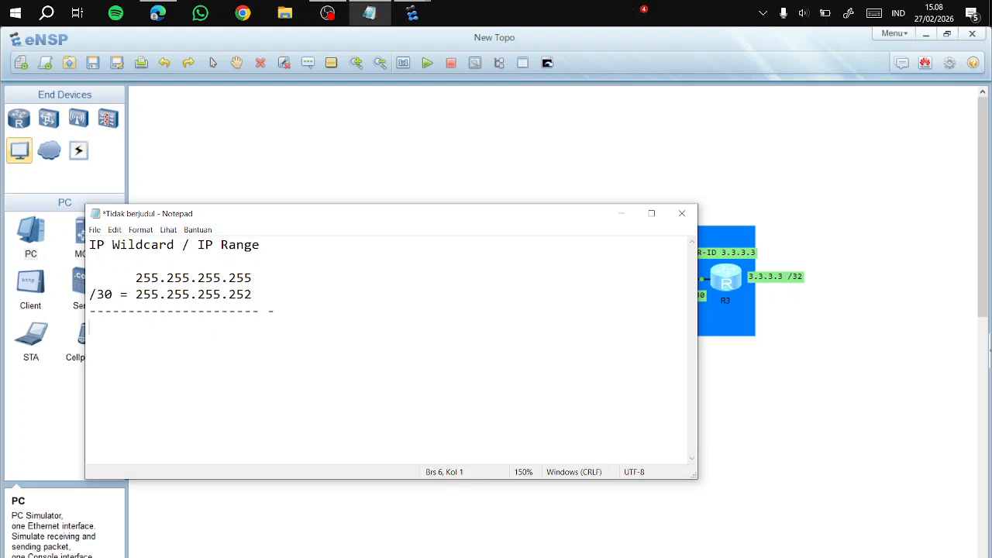
type("0  .0  .0  .3")
Review the calculated wildcard mask in the note, and return to R1's console in eNSP.
left_click_drag(241, 327, 136, 326)
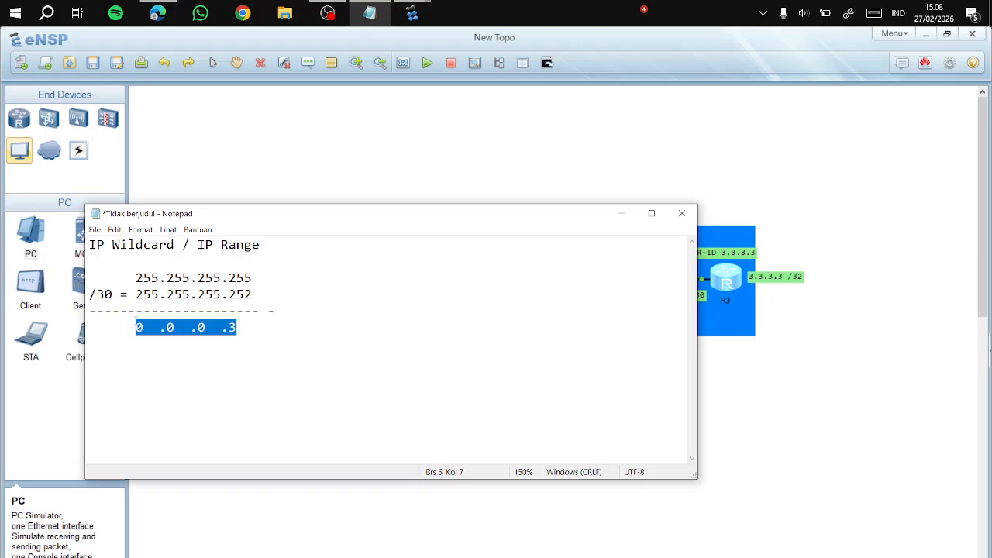
left_click_drag(85, 246, 275, 245)
left_click(308, 318)
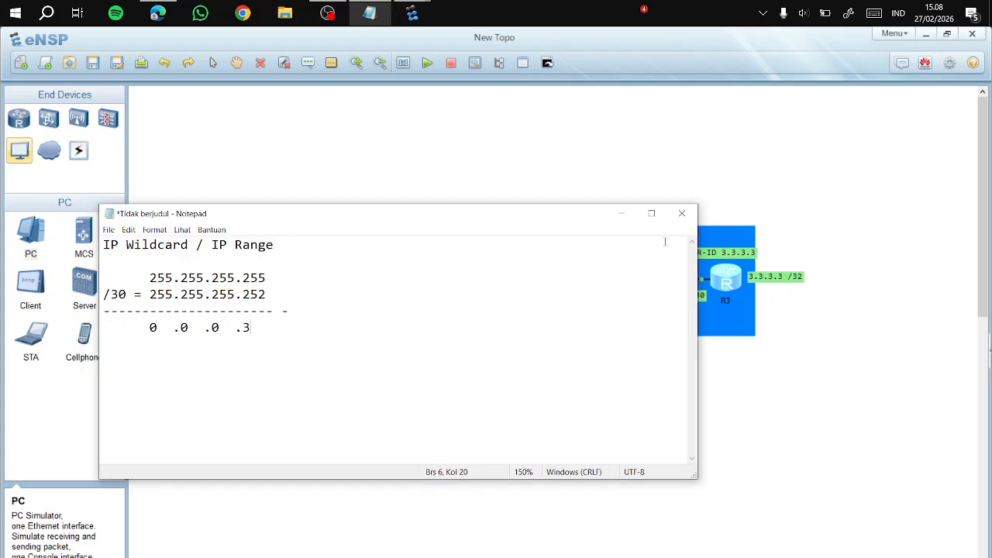
left_click(621, 213)
mouse_move(412, 13)
left_click(483, 117)
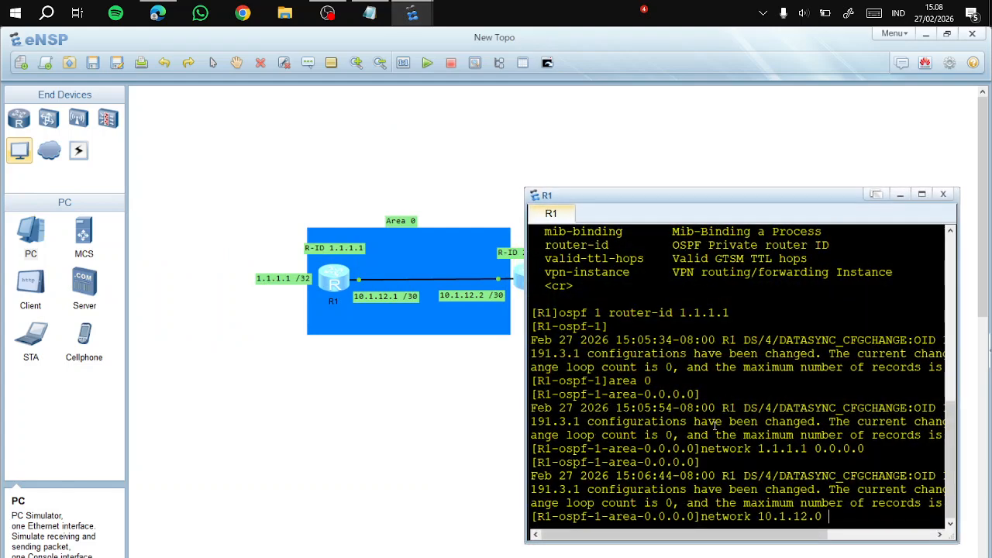
Advertise network 10.1.12.0 with wildcard mask 0.0.0.3 in R1's OSPF area 0, and review the entered network commands.
type("0.0.0.3")
key("Return")
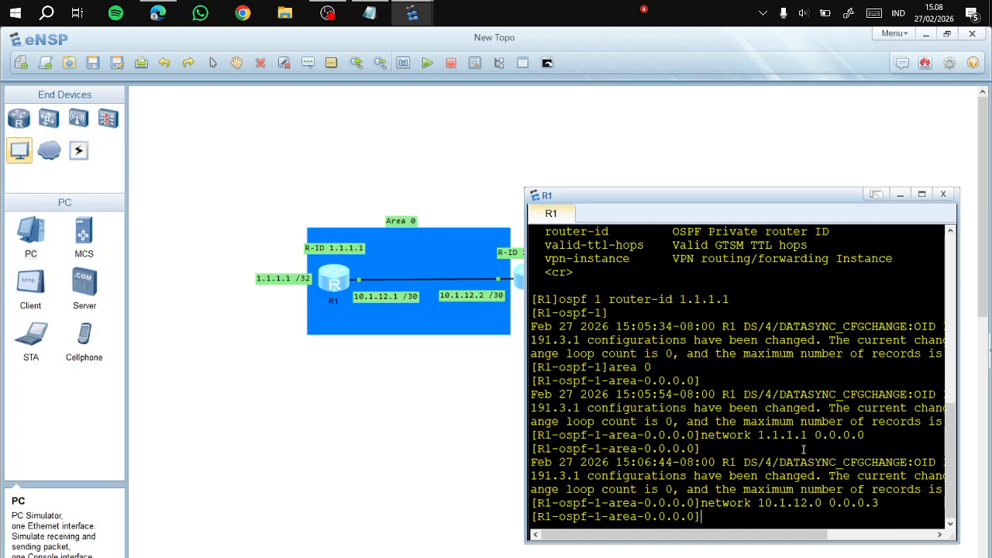
left_click_drag(822, 441, 857, 442)
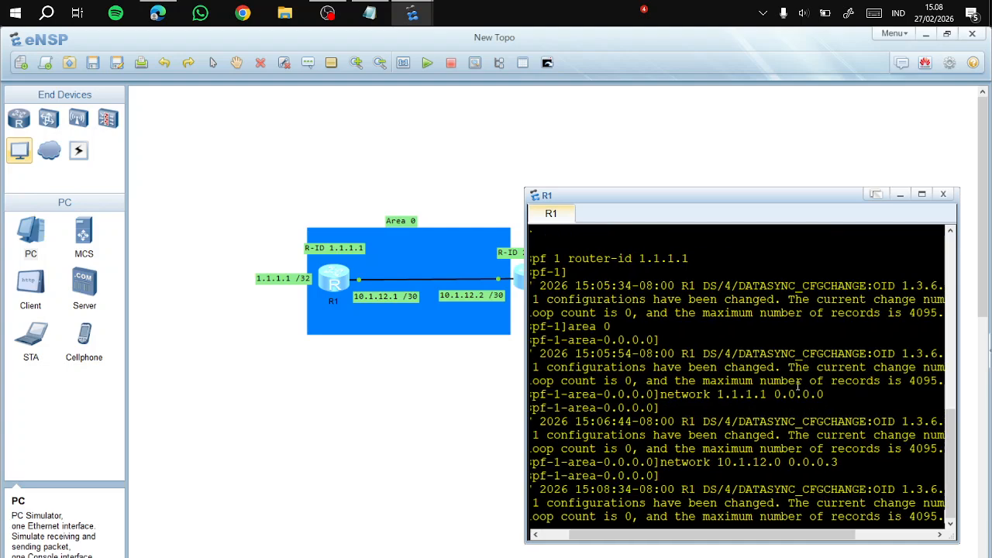
scroll(843, 538, "down", 4)
scroll(793, 425, "up", 11)
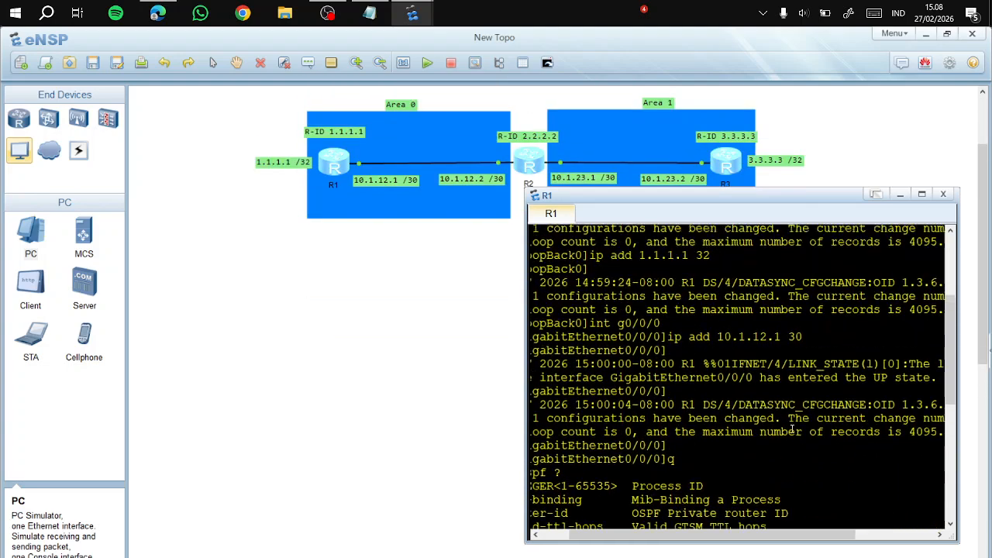
scroll(798, 429, "down", 10)
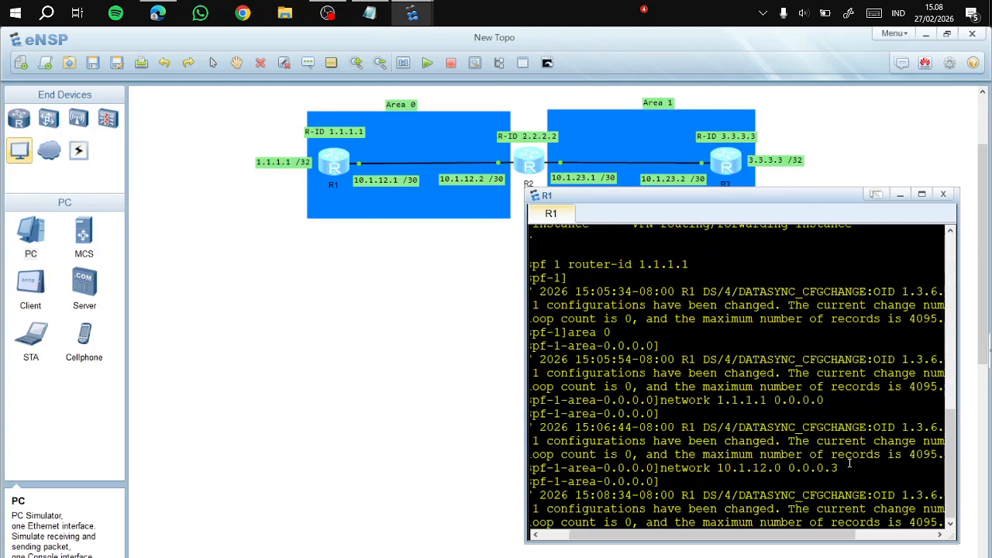
left_click_drag(851, 464, 868, 470)
mouse_move(788, 468)
left_mouse_down()
mouse_move(855, 475)
mouse_move(781, 457)
mouse_move(791, 469)
left_mouse_up()
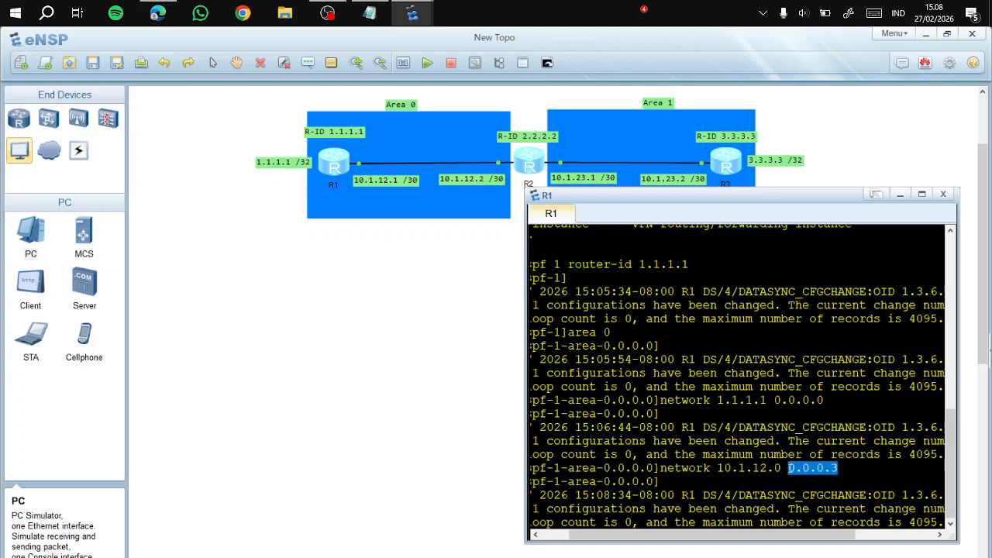
Minimize R1's console and nudge the 10.1.12.1 /30 and 10.1.12.2 /30 labels slightly toward the middle of their link.
left_click(897, 193)
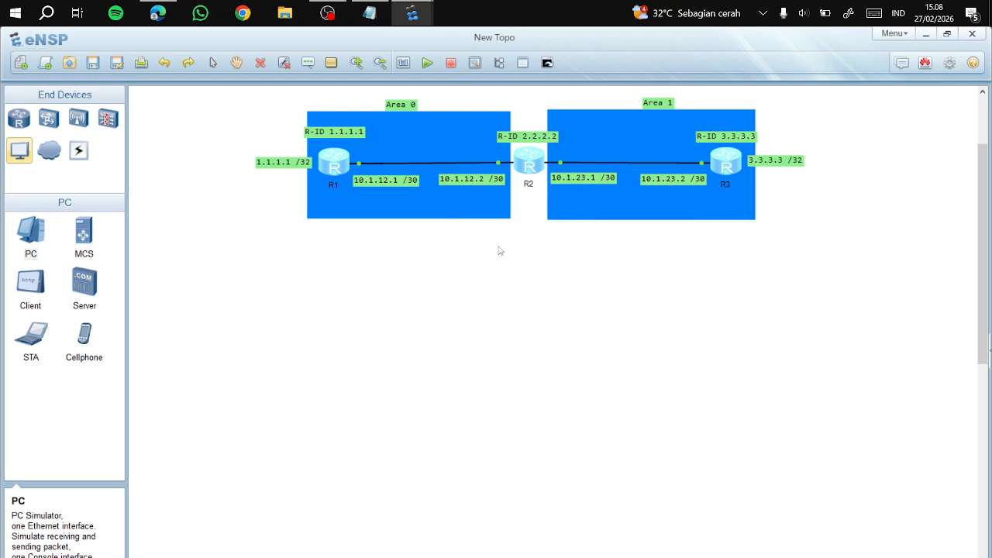
left_click_drag(496, 245, 365, 205)
left_click_drag(241, 144, 311, 172)
left_click_drag(378, 228, 445, 235)
left_click_drag(384, 180, 388, 179)
left_click_drag(464, 186, 456, 183)
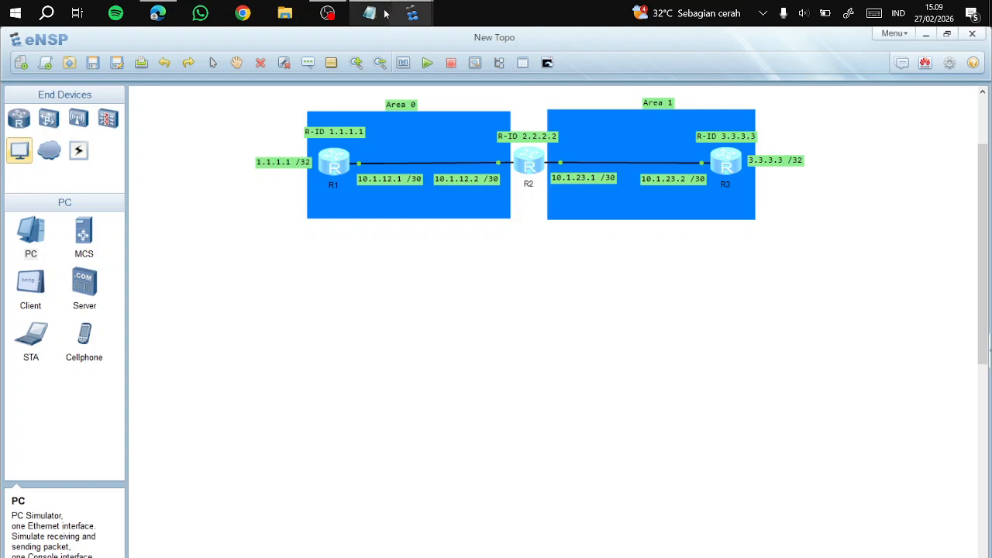
Compare the prefix lengths of R1's link and loopback in the topology with the wildcard masks in R1's network commands.
mouse_move(413, 14)
left_click(480, 62)
left_click_drag(840, 469, 796, 467)
left_click(254, 146)
left_click_drag(229, 140, 308, 171)
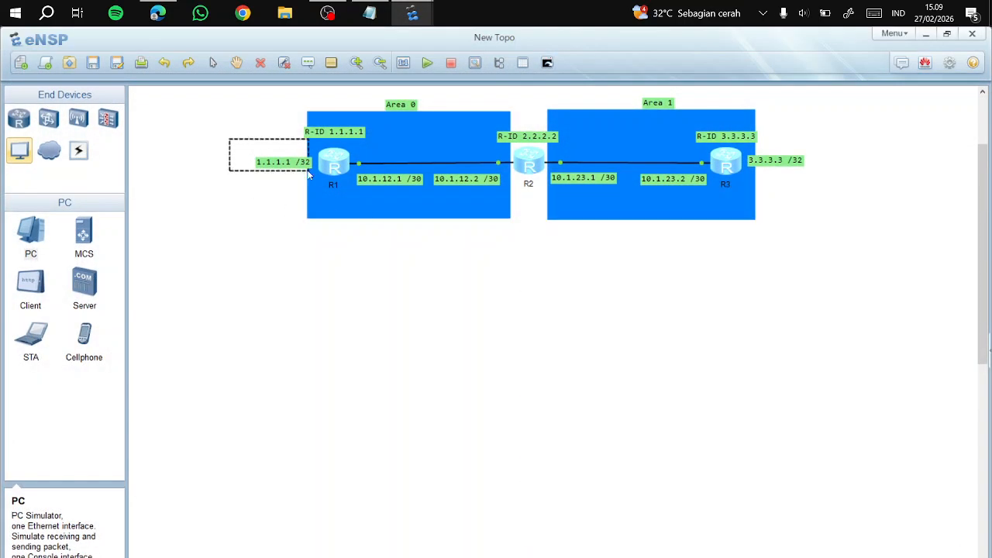
mouse_move(413, 13)
left_click(480, 78)
left_click_drag(773, 401, 820, 398)
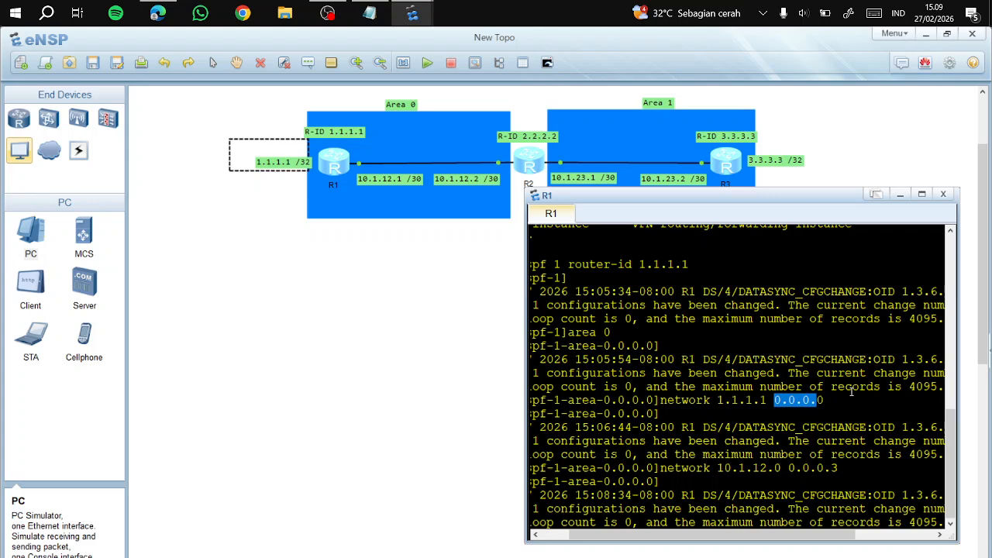
left_click(864, 466)
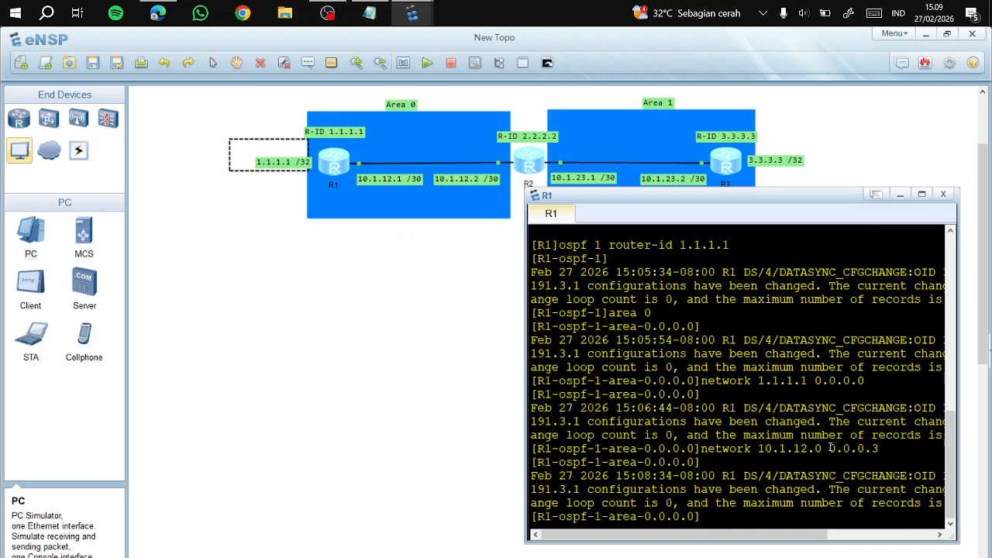
Display R1's OSPF neighbours in brief and in full with "dis ospf peer br" and "display ospf peer".
type("dis ospf peer br")
key("Return")
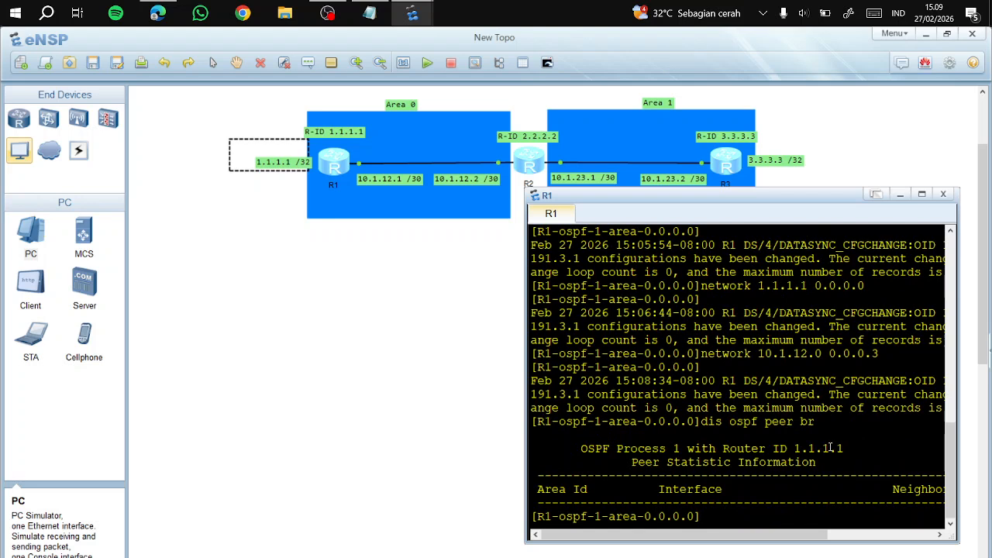
type("display ospf peer")
key("Return")
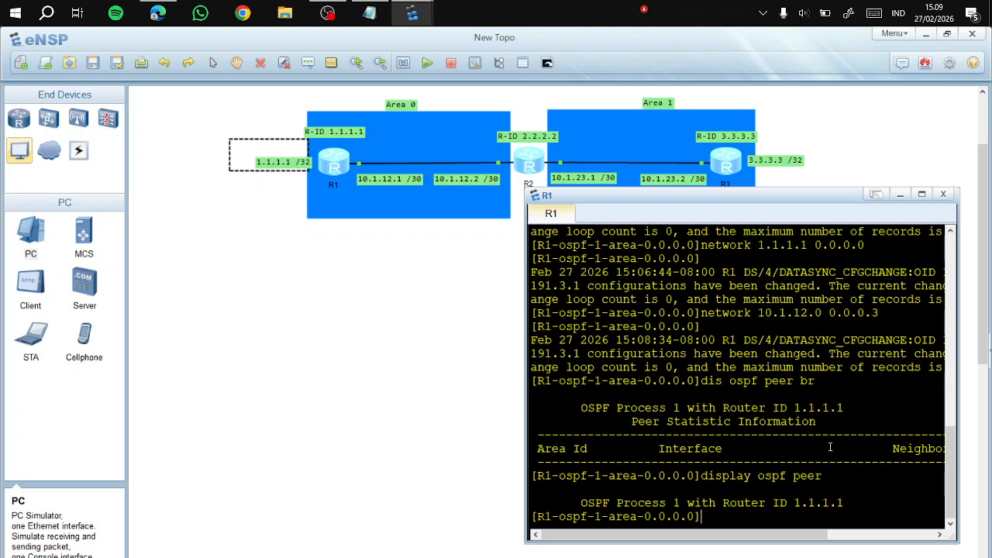
Display R1's brief OSPF information and examine its area and interface entries.
key("Up")
key("BackSpace")
key("BackSpace")
key("BackSpace")
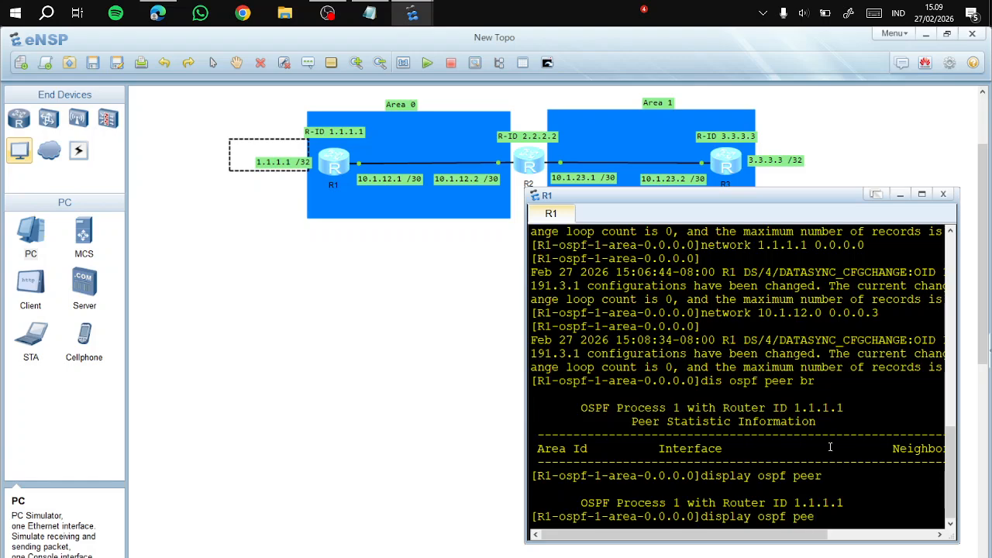
key("BackSpace")
type("br")
key("Return")
scroll(832, 448, "up", 4)
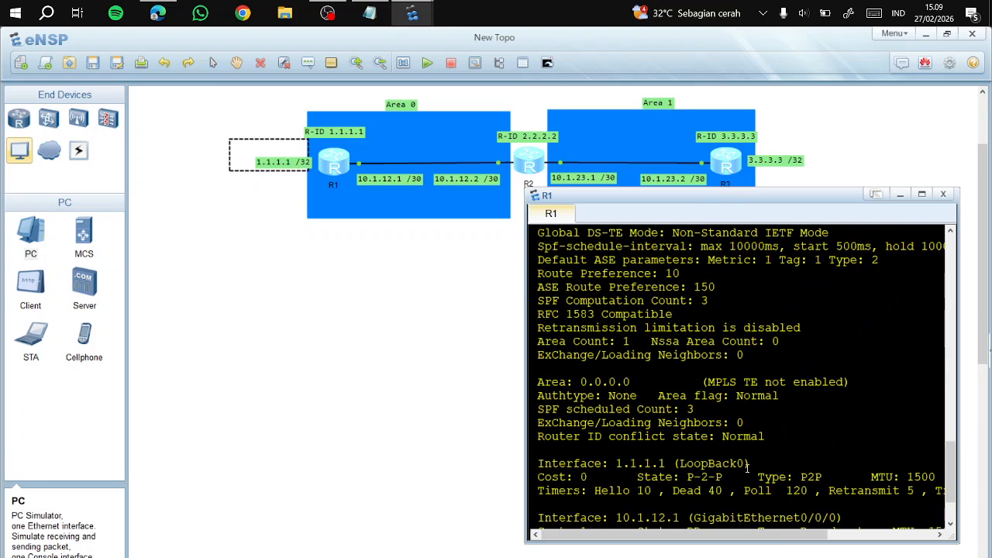
scroll(716, 411, "down", 4)
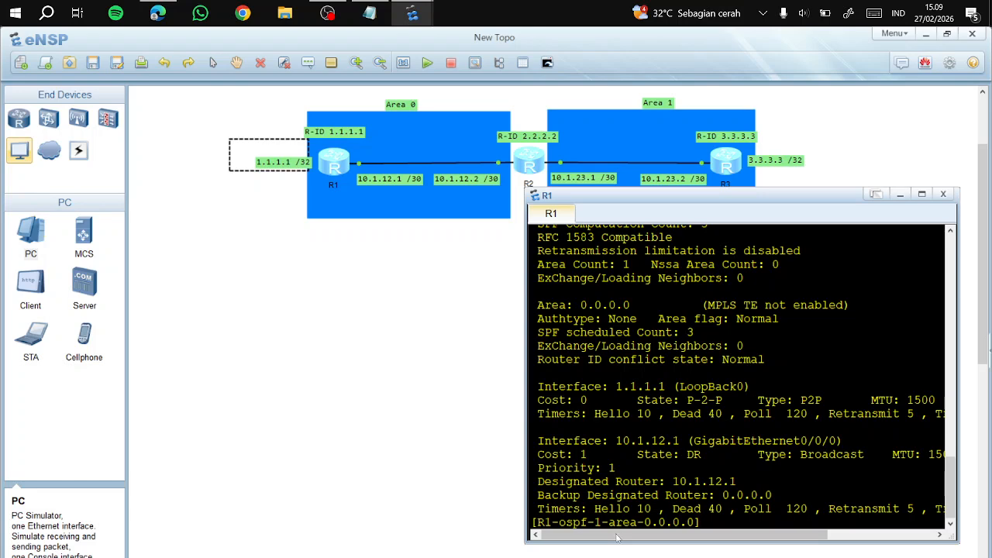
mouse_move(604, 536)
left_mouse_down()
mouse_move(704, 541)
mouse_move(598, 538)
left_mouse_up()
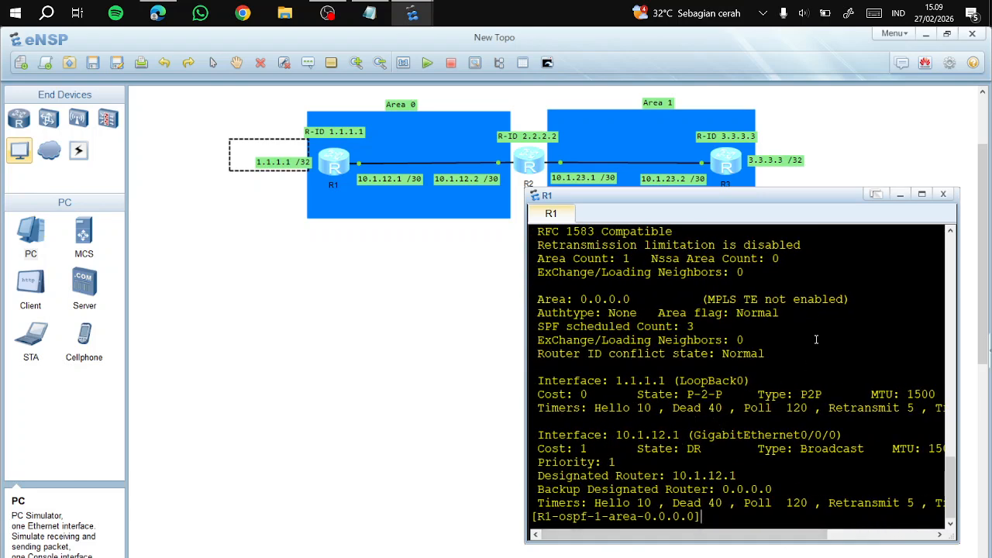
scroll(847, 277, "up", 3)
scroll(846, 277, "up", 1)
Close R1's console and open R3's console from the topology.
left_click(947, 193)
left_click(650, 314)
double_click(740, 171)
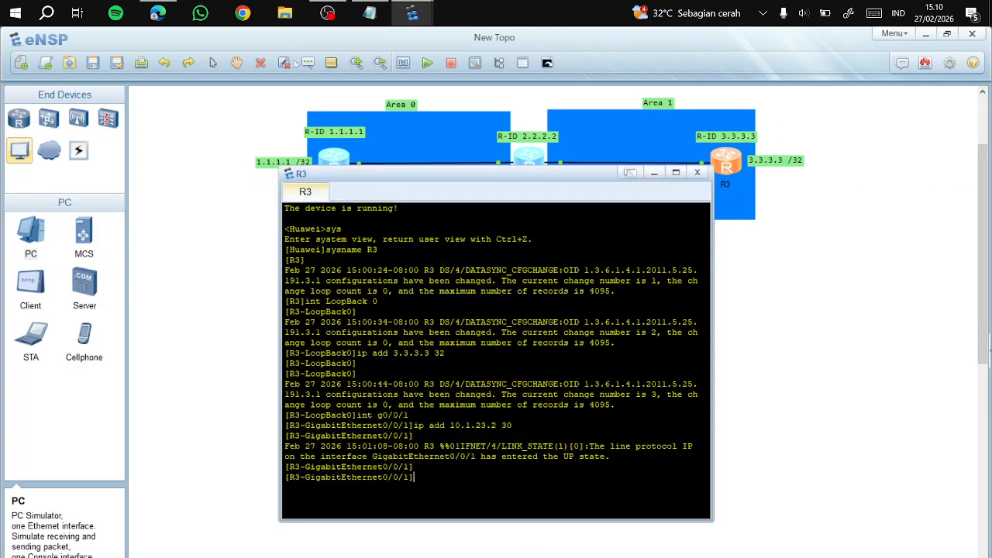
Look up the OSPF commands for R2 and R3 in the PDF, and return to R3's console in eNSP.
left_click(158, 13)
scroll(424, 277, "down", 5)
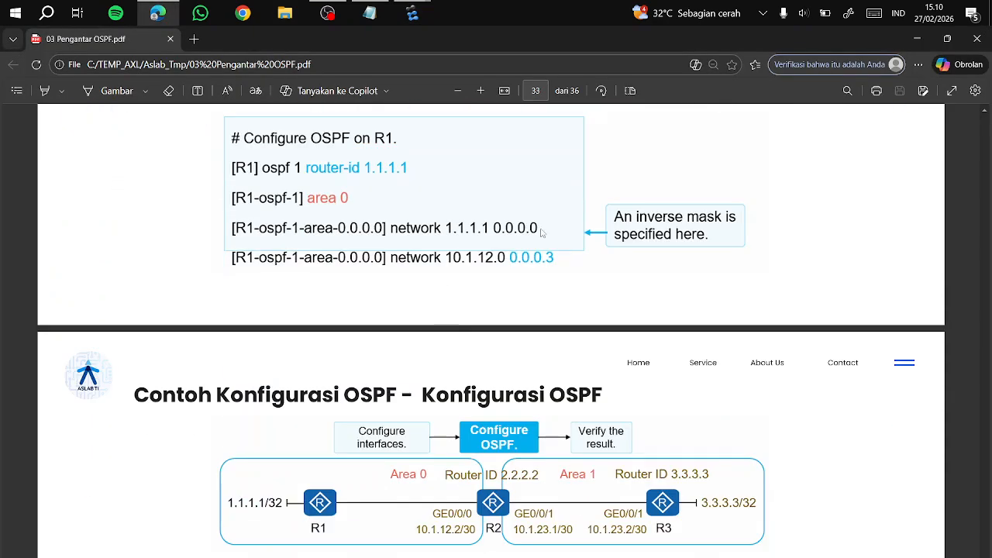
scroll(564, 243, "down", 1)
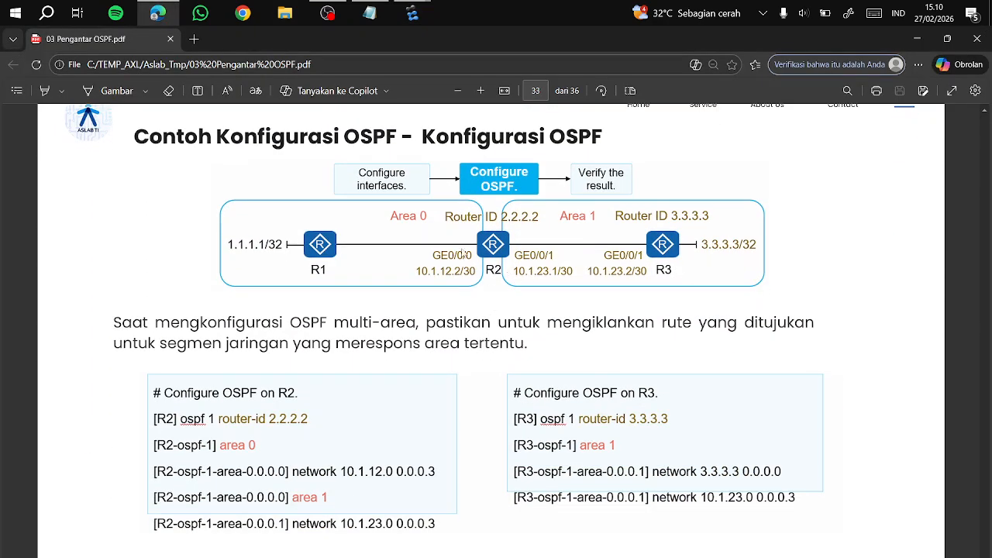
left_click(412, 13)
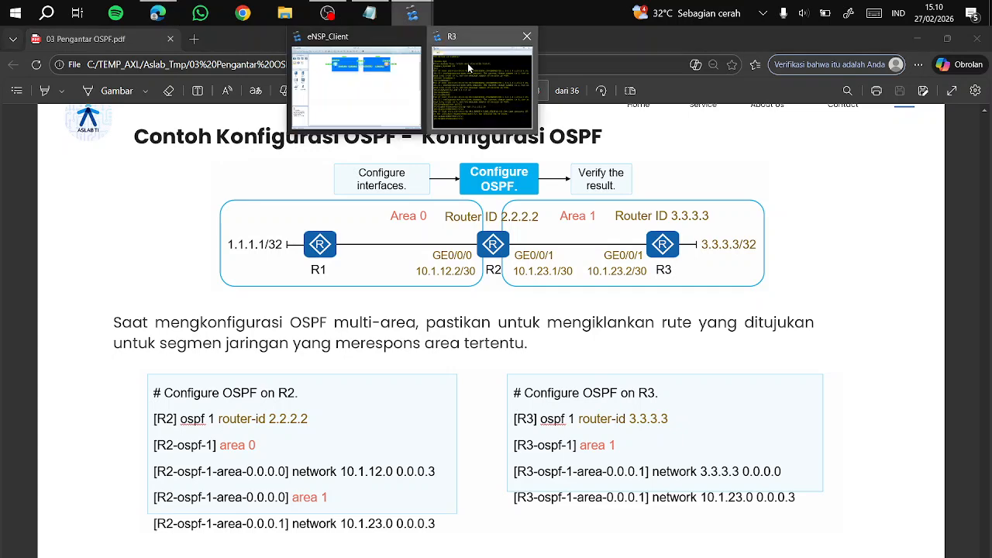
left_click(487, 85)
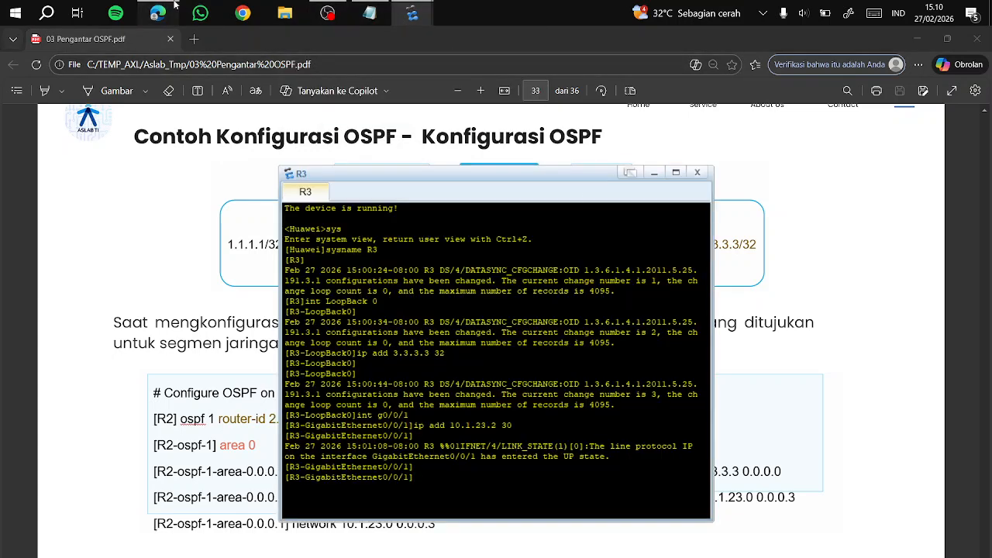
left_click(413, 13)
mouse_move(412, 13)
left_click(398, 66)
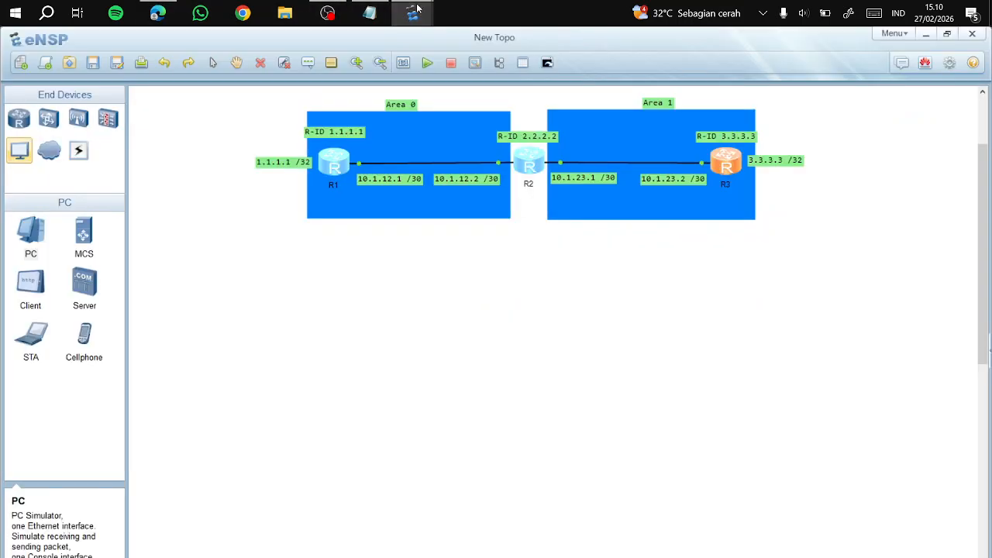
left_click(490, 82)
Leave R3's interface view, start OSPF process 1 with router ID 3.3.3.3, and move the console clear of the topology.
type("q")
key("Return")
type("osp")
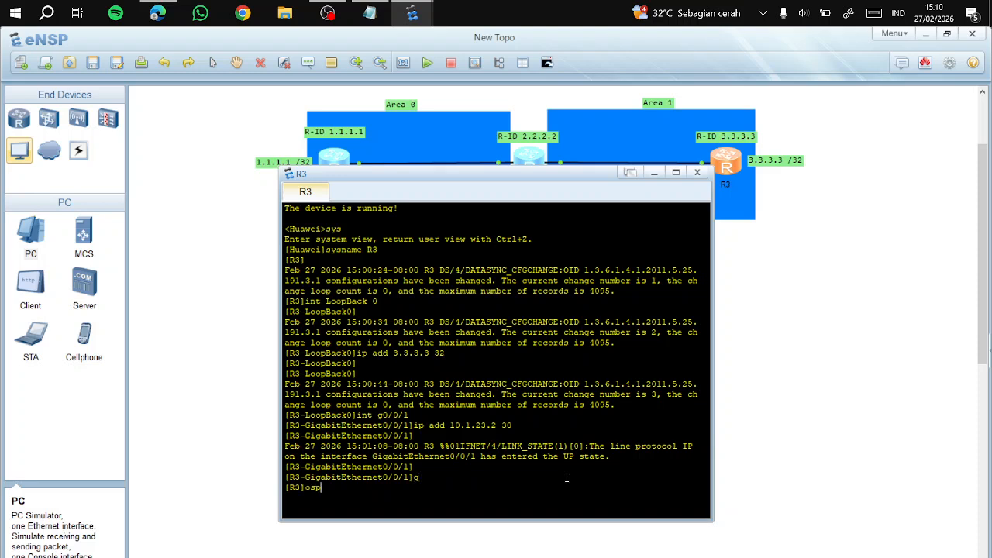
type("f 1 router-id 3.3.3.3")
key("Return")
left_click_drag(518, 175, 459, 204)
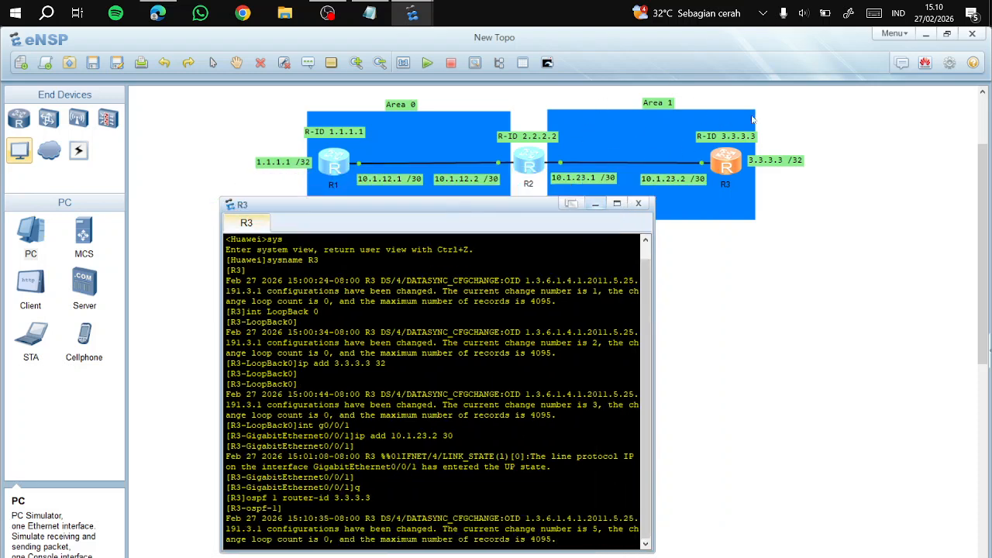
Enter OSPF area 1 on R3 and advertise the loopback 3.3.3.3 with wildcard mask 0.0.0.0.
type("area 1")
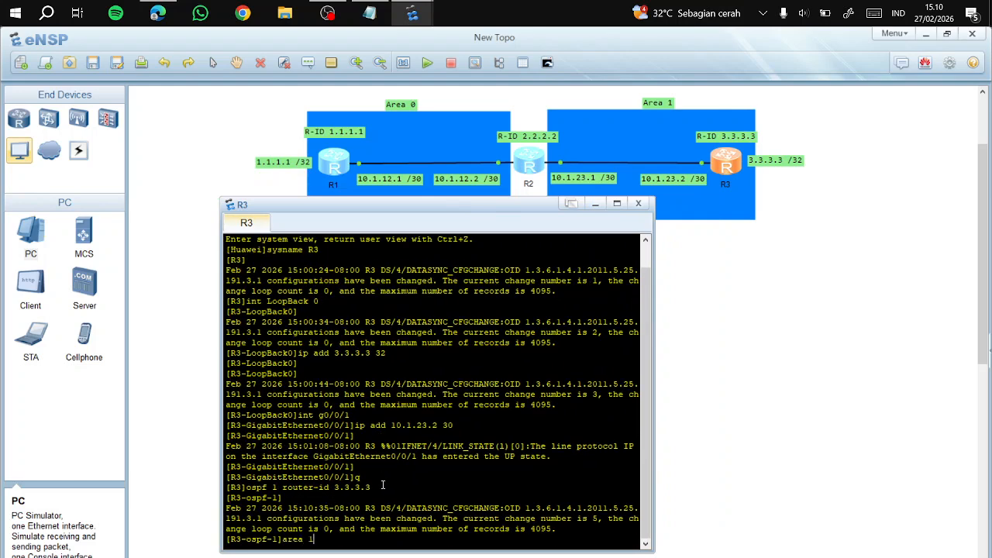
key("Return")
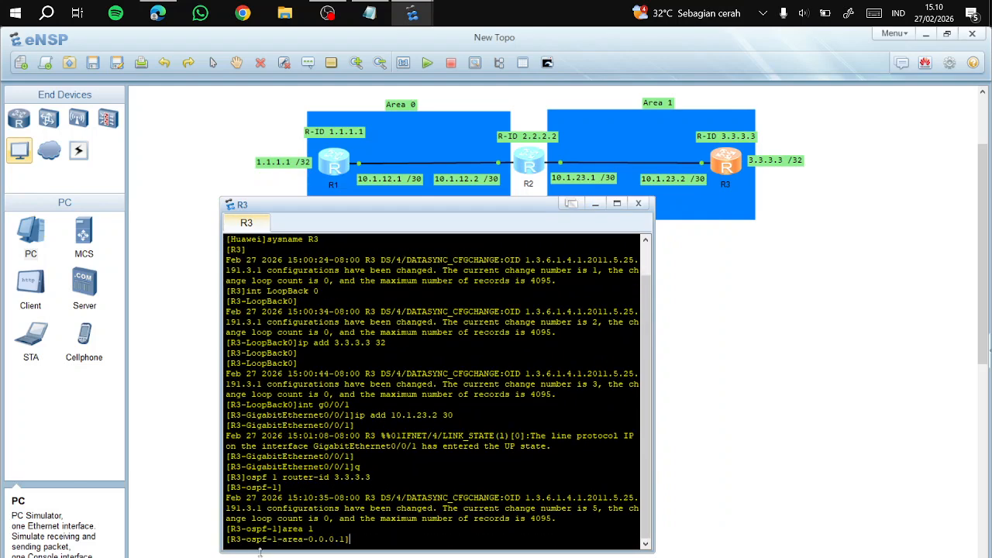
left_click_drag(231, 541, 343, 540)
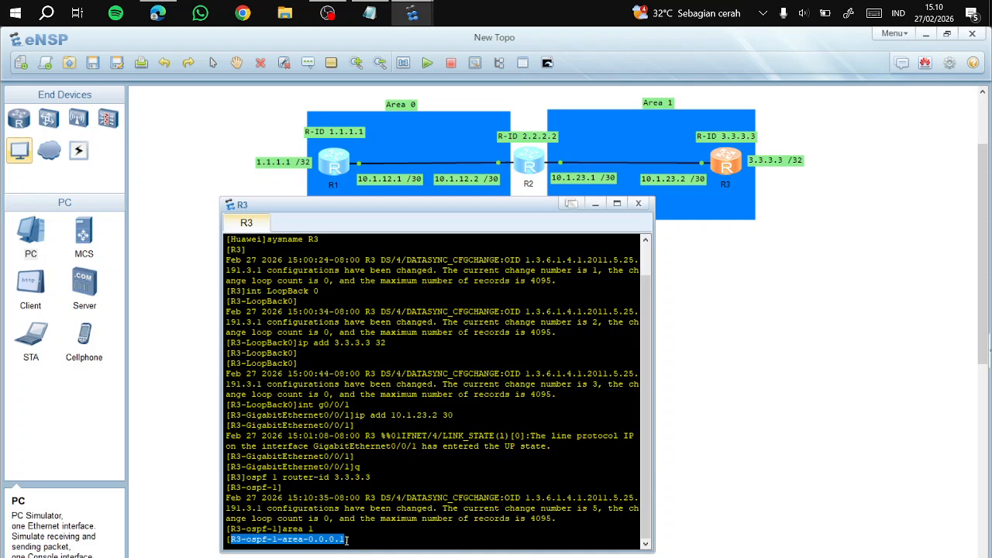
left_click(343, 540)
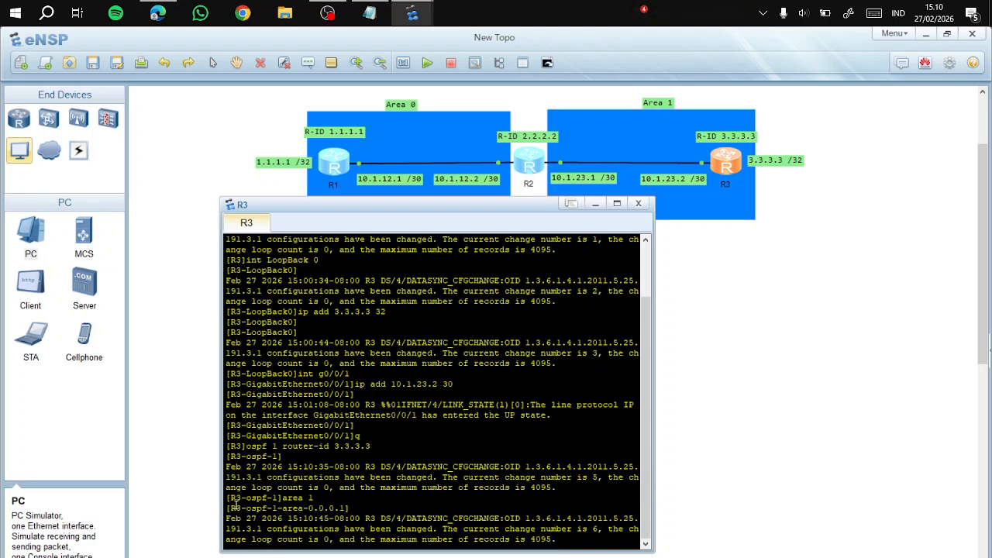
left_click_drag(230, 507, 344, 511)
left_click(338, 504)
left_click(586, 540)
key("Return")
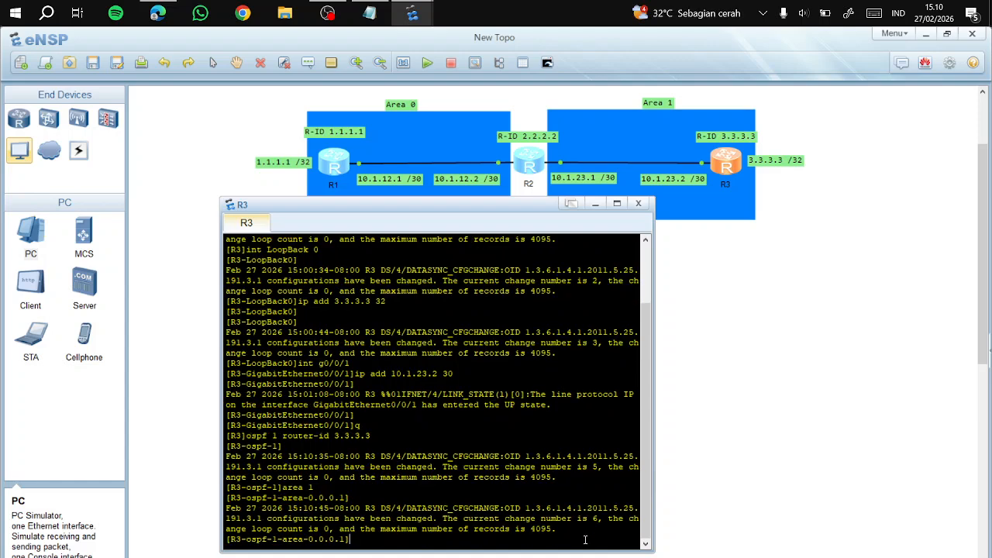
type("network 3.3.3.3 0.0.")
key("Return")
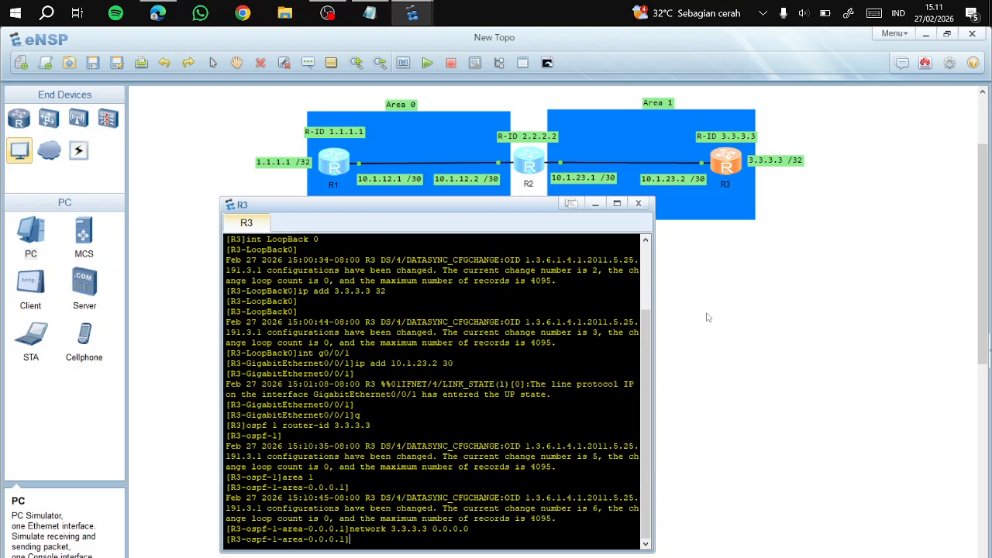
Advertise network 10.1.23.0 with wildcard mask 0.0.0.3 in R3's area 1, correcting any mistyped address.
key("Up")
key("BackSpace")
key("BackSpace")
key("BackSpace")
key("BackSpace")
key("BackSpace")
key("BackSpace")
key("BackSpace")
key("BackSpace")
key("BackSpace")
key("BackSpace")
key("BackSpace")
key("BackSpace")
key("BackSpace")
key("BackSpace")
key("BackSpace")
type("10.1..3")
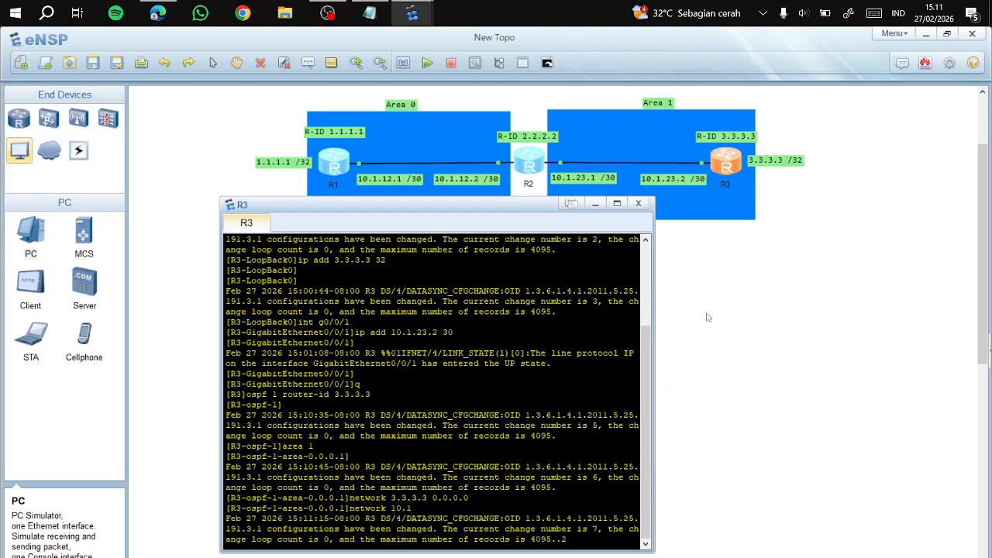
key("BackSpace")
type(".23.0 0.0.0.3")
key("Return")
key("Up")
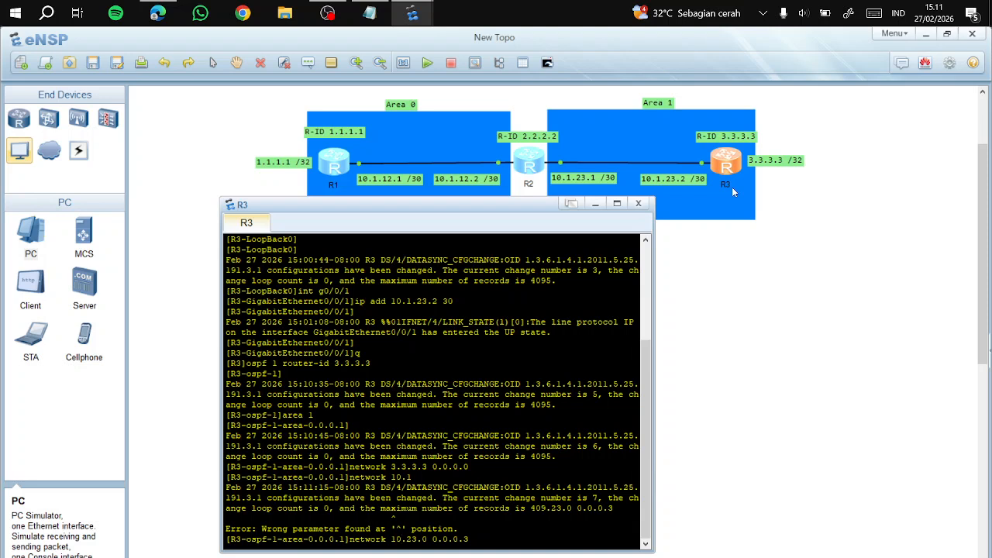
type(".1")
key("Return")
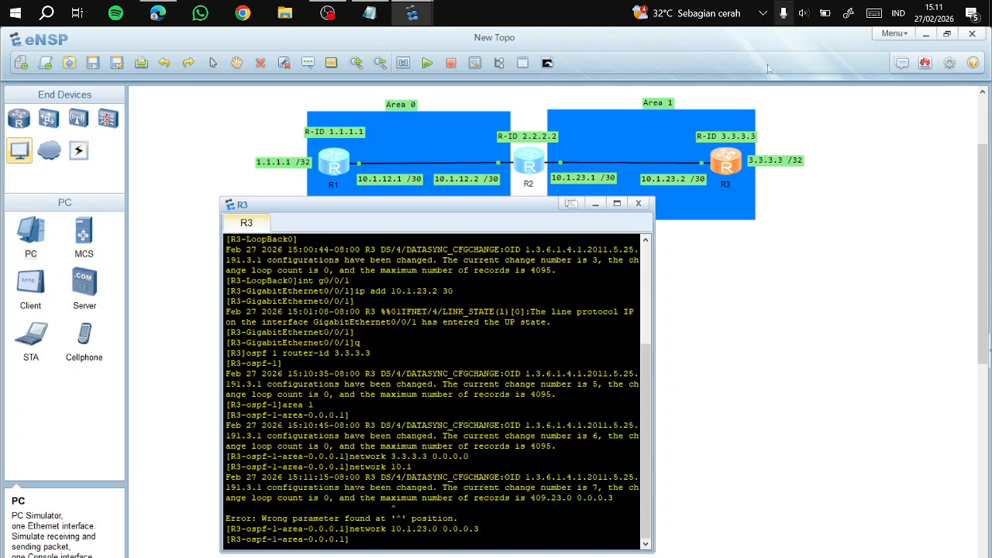
key("Return")
Display R3's brief OSPF information with "display ospf br".
type("display ")
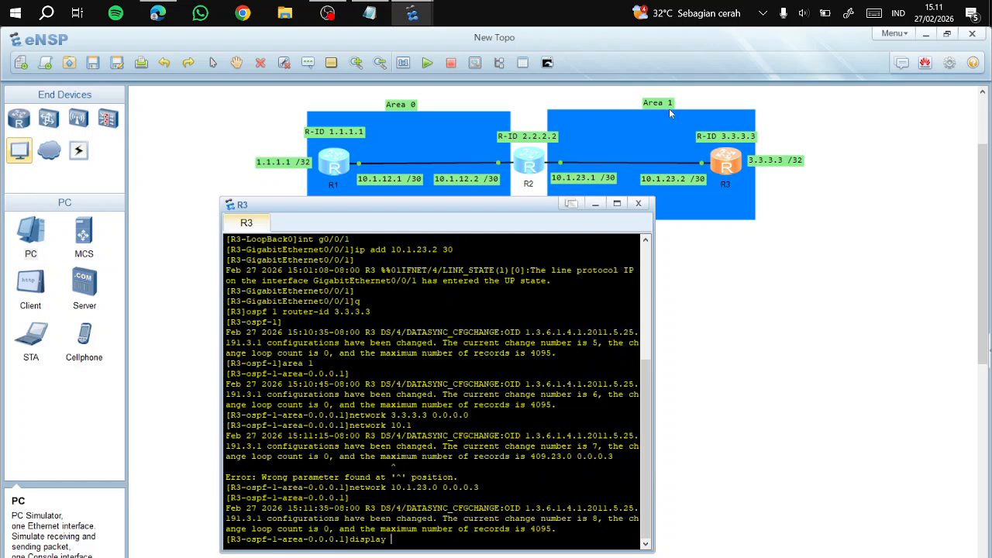
type("ospf br")
key("Return")
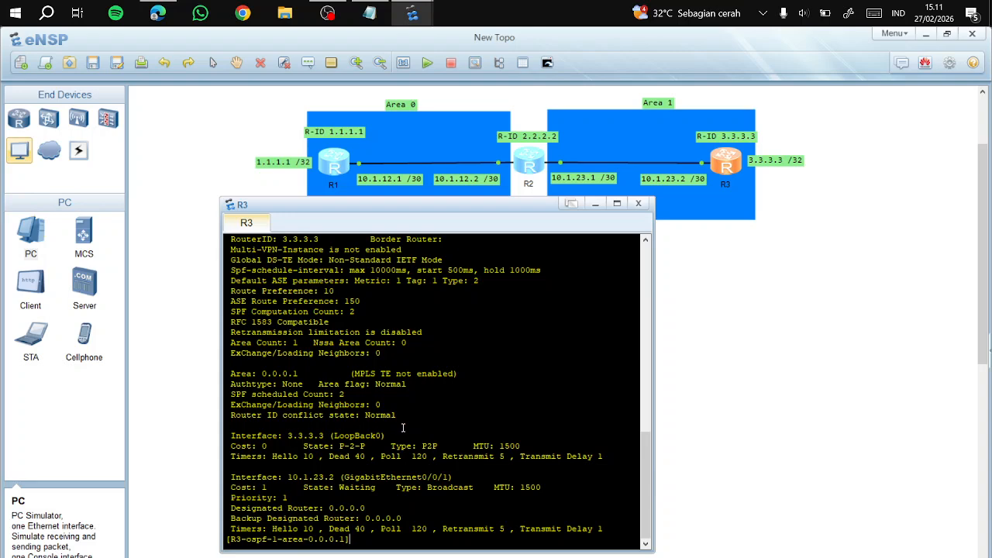
Look over R3's OSPF output, close its console, and open R2's console beside area 0 of the topology.
scroll(402, 428, "up", 3)
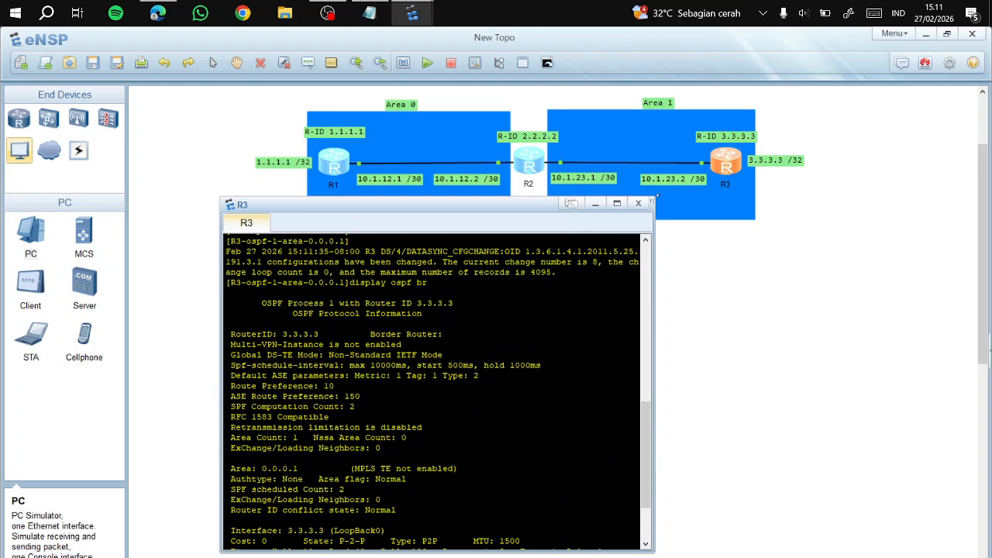
scroll(565, 518, "down", 3)
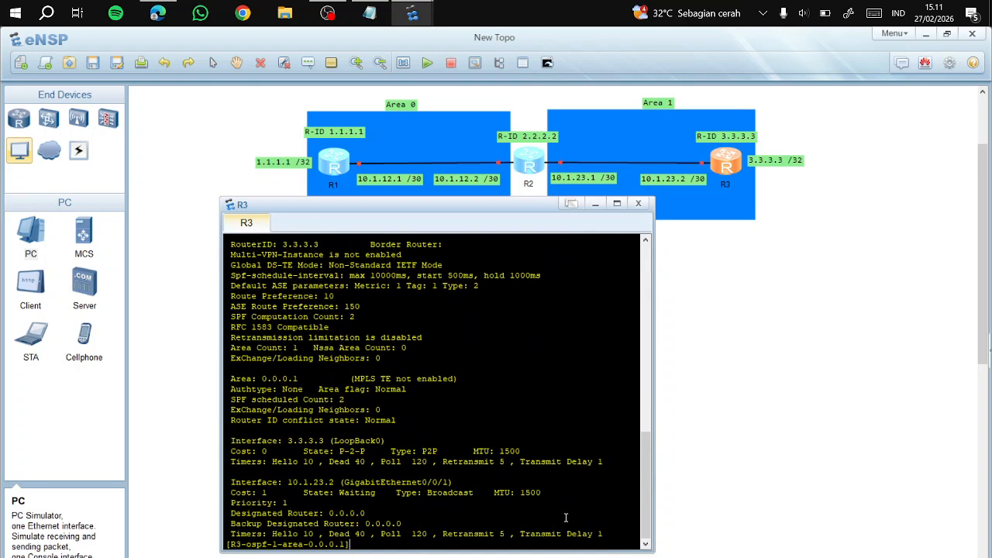
left_click(638, 203)
scroll(505, 387, "up", 2)
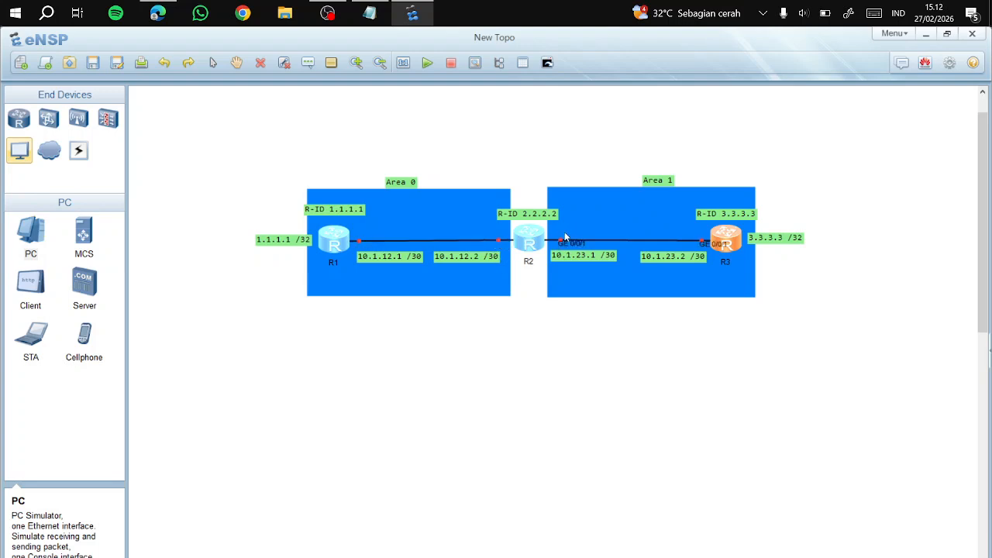
double_click(536, 247)
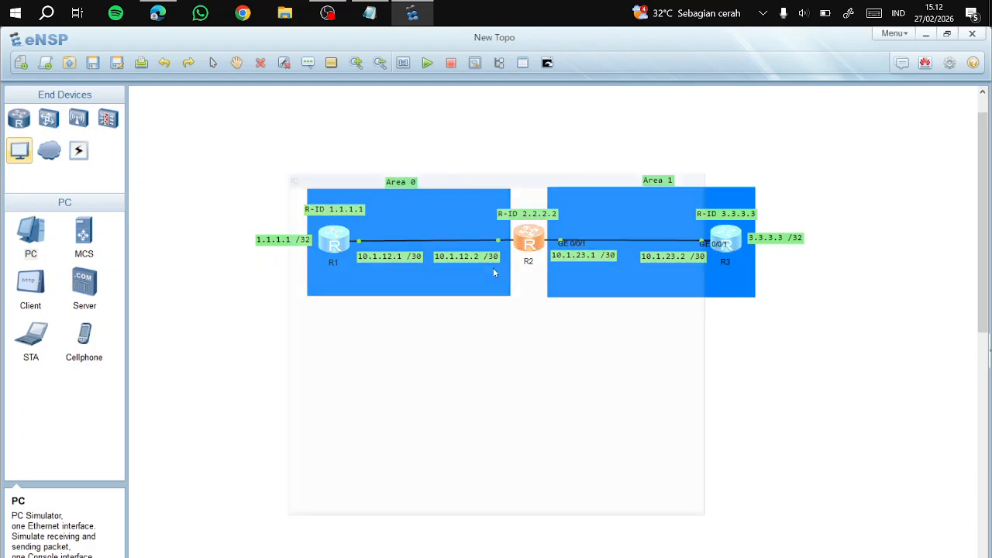
left_click_drag(496, 176, 742, 198)
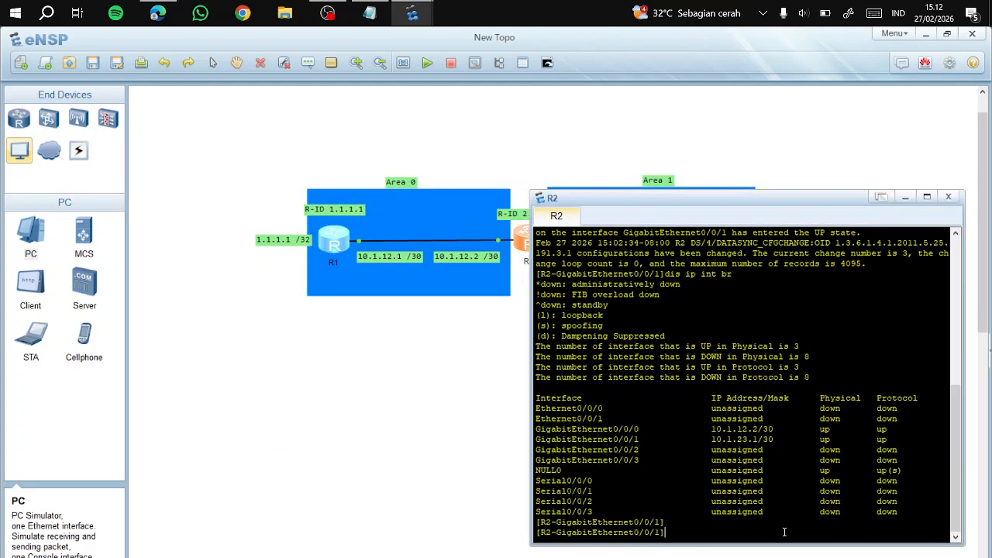
key("Return")
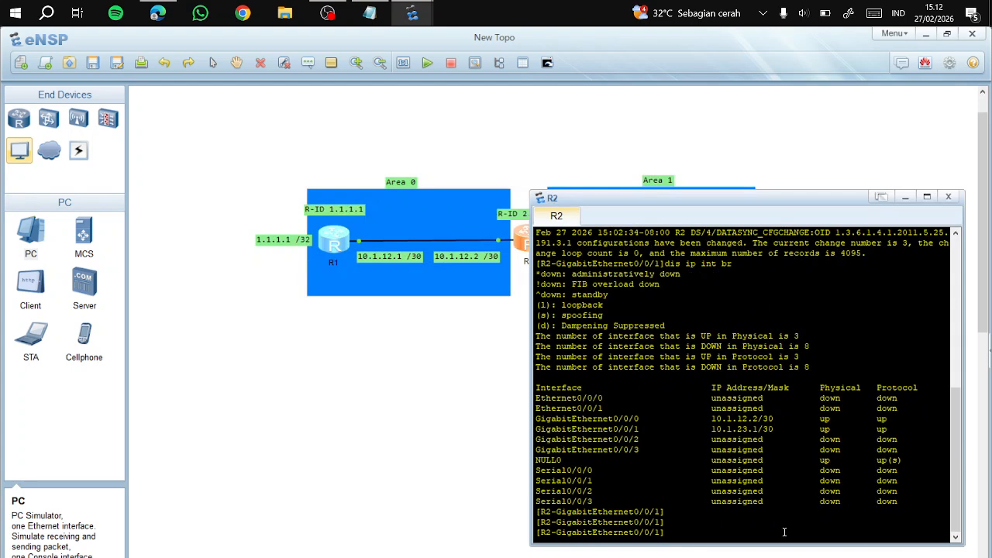
Leave R2's interface view and start OSPF process 1 with router ID 2.2.2.2, correcting any mistyped ID.
type("q")
key("Return")
type("ospf")
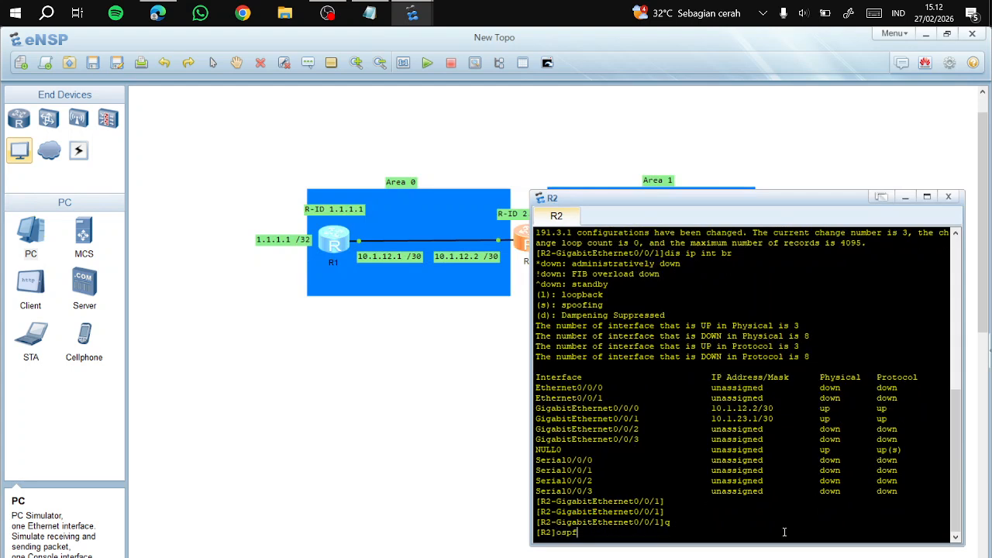
type(" 1")
key("BackSpace")
type("1")
type(" router")
type("--id")
type("2.2.2.2")
key("Left")
key("BackSpace")
key("Right")
key("Right")
key("Return")
key("Up")
key("BackSpace")
key("BackSpace")
key("Return")
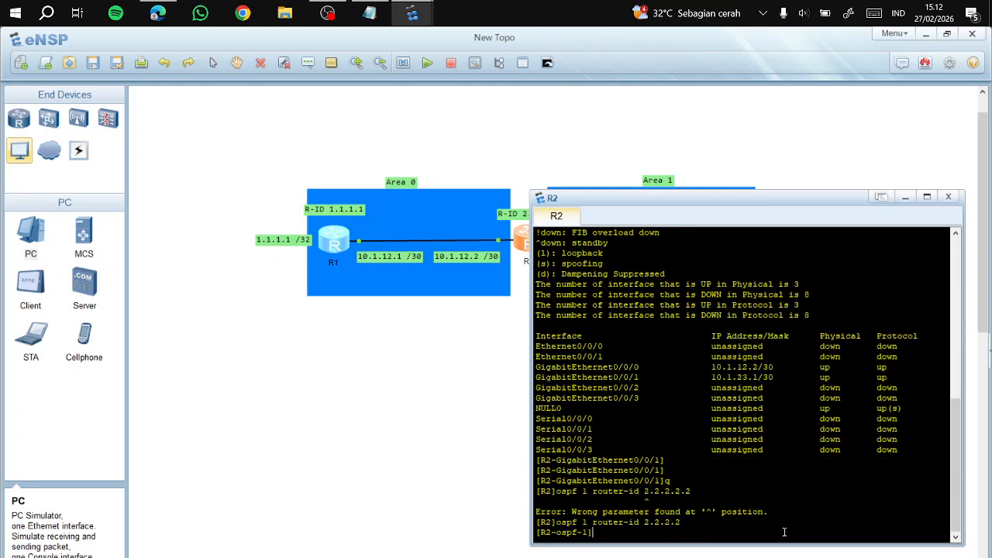
Move R2's console aside to check the link to R1 in the topology, and enter OSPF area 0 on R2.
left_click_drag(674, 199, 726, 145)
key("Return")
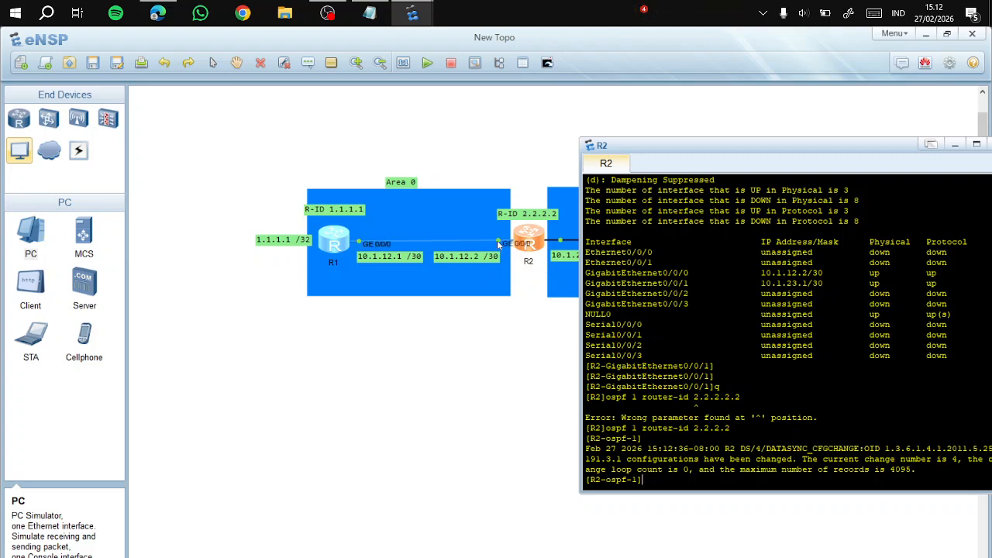
left_click_drag(663, 147, 599, 284)
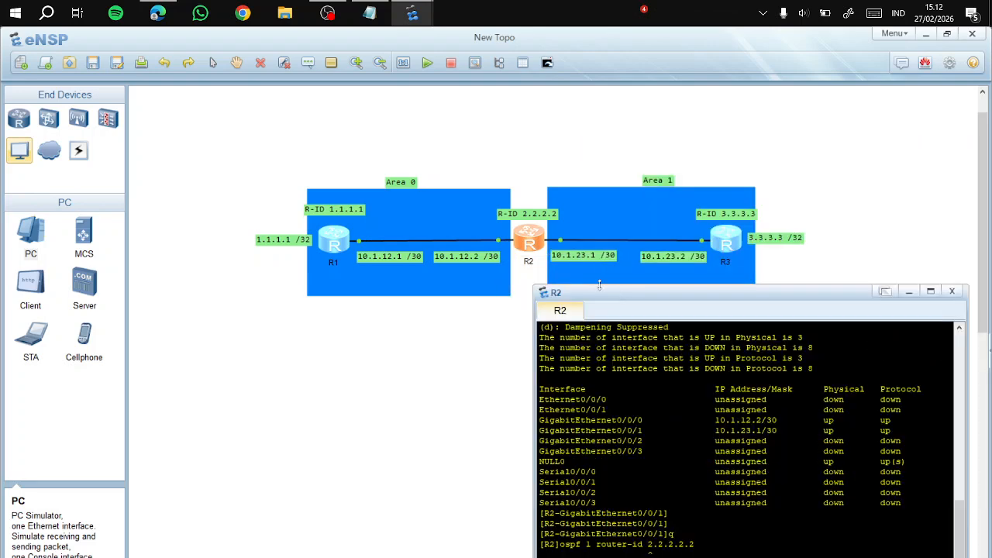
left_click(500, 243)
left_click_drag(676, 297, 658, 191)
type("area 0")
key("Return")
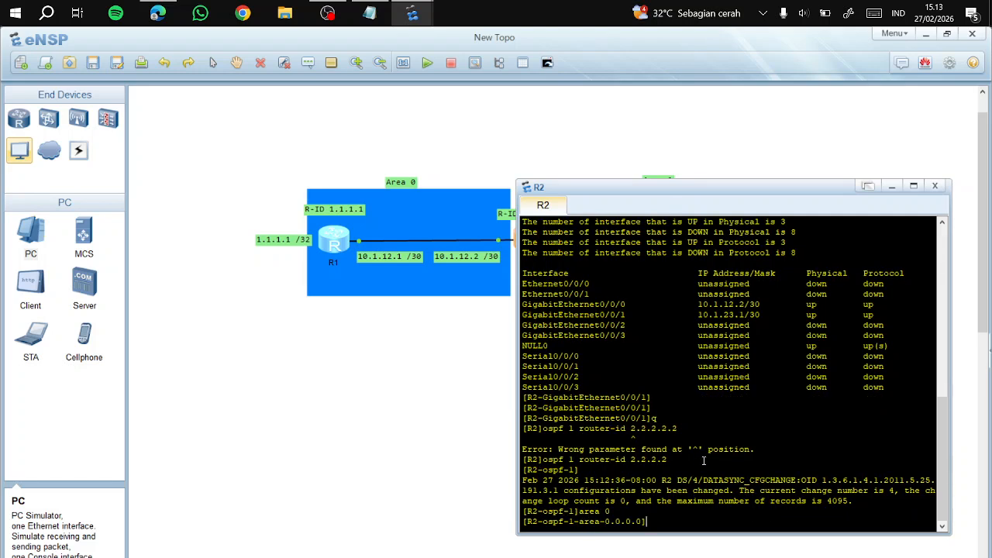
Advertise network 10.1.12.0 with wildcard mask 0.0.0.3 in R2's area 0, re-entering the command if log output interrupts it.
type("network 10.1.12.0")
key("Return")
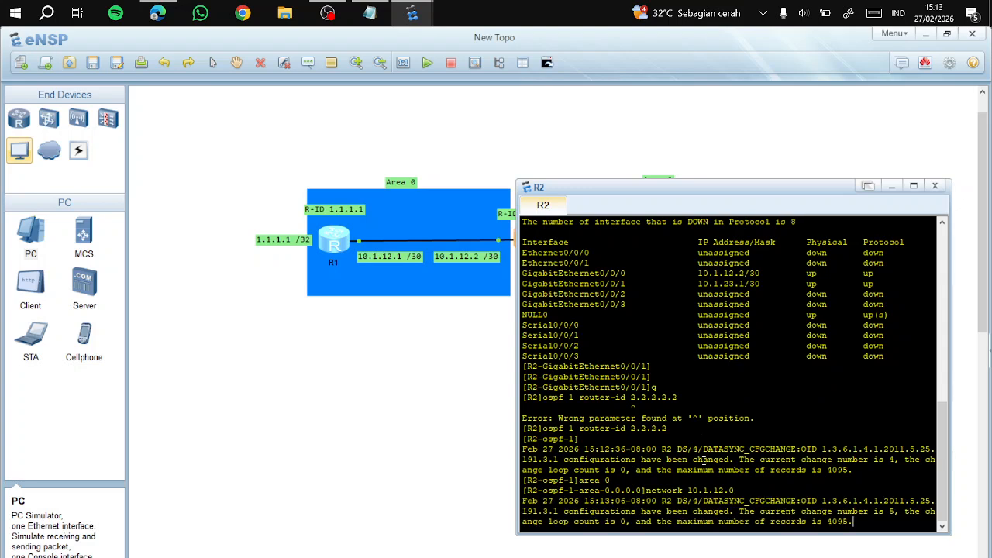
type("0.0.0.3")
key("Return")
key("Up")
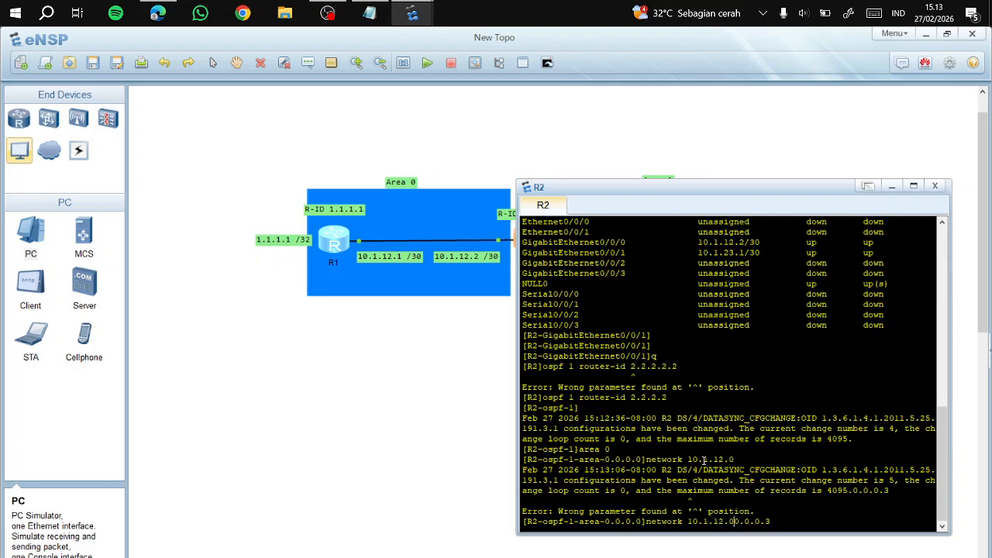
key("Return")
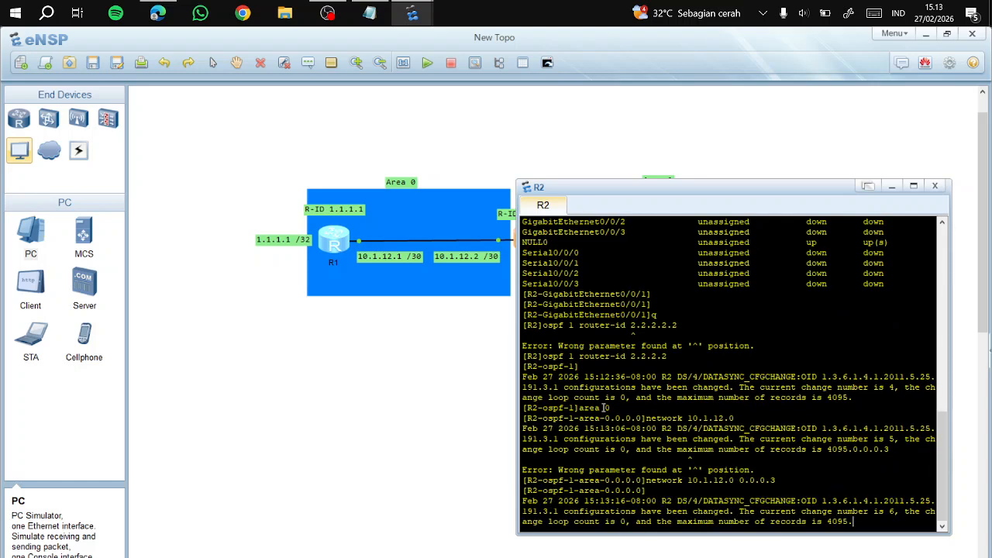
Move R2's console down to check the area 1 link in the topology, and enter OSPF area 1 on R2.
left_click_drag(577, 180, 577, 230)
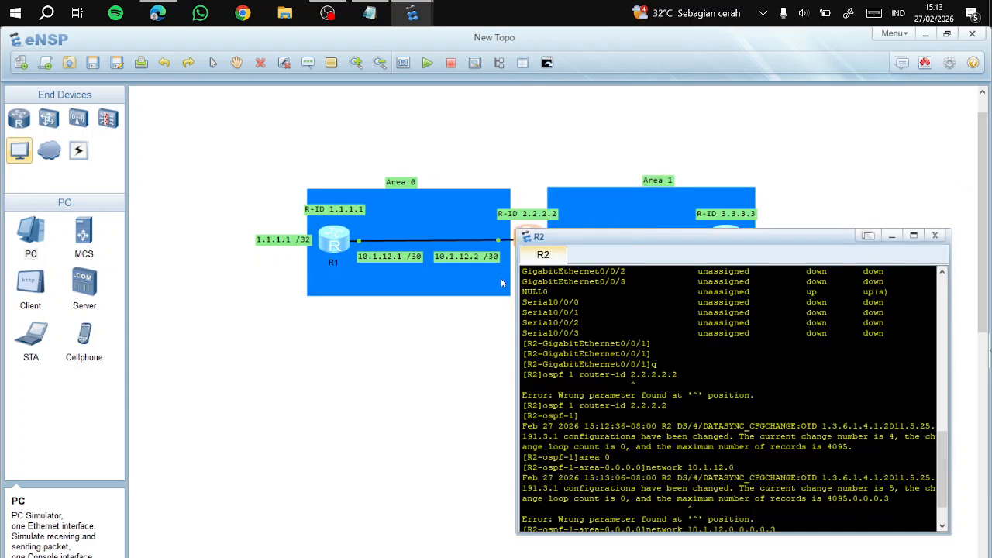
left_click_drag(500, 318, 424, 250)
left_click_drag(633, 333, 562, 247)
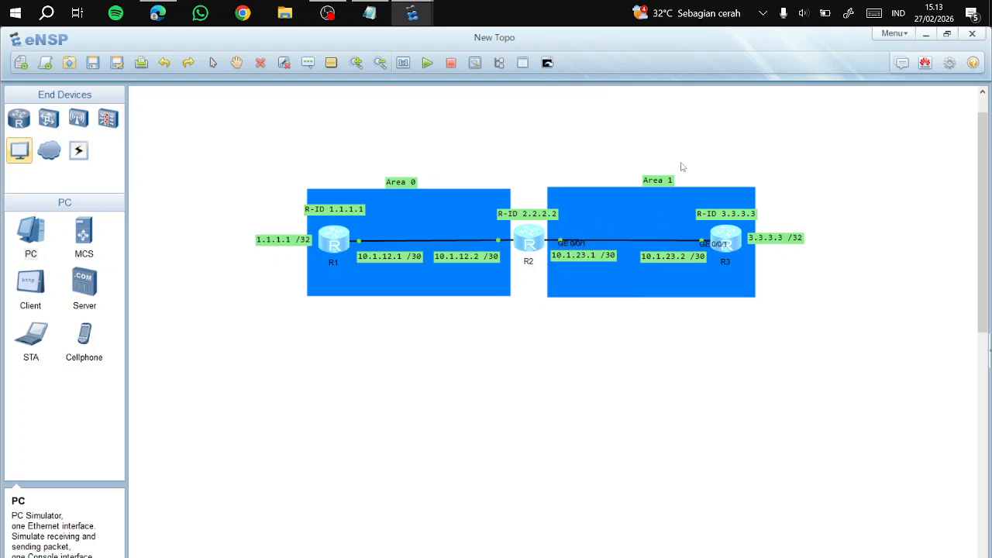
mouse_move(415, 11)
left_click(476, 87)
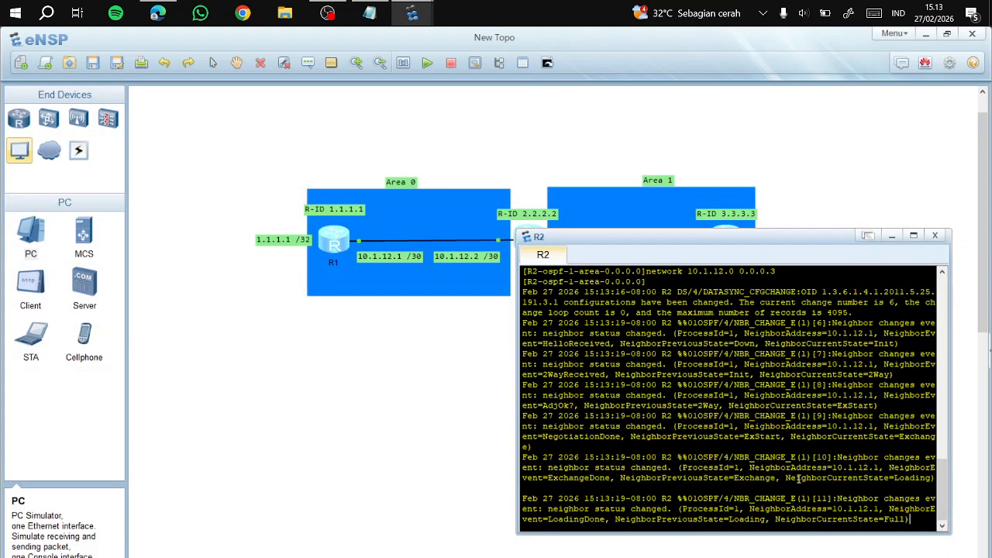
key("Return")
type("area-0.0.0.0]area 1")
key("Return")
Advertise network 10.1.23.0 with wildcard mask 0.0.0.3 in R2's area 1, adapting the earlier area 0 network command.
type("network 10.1.12.0 0.0.0.3")
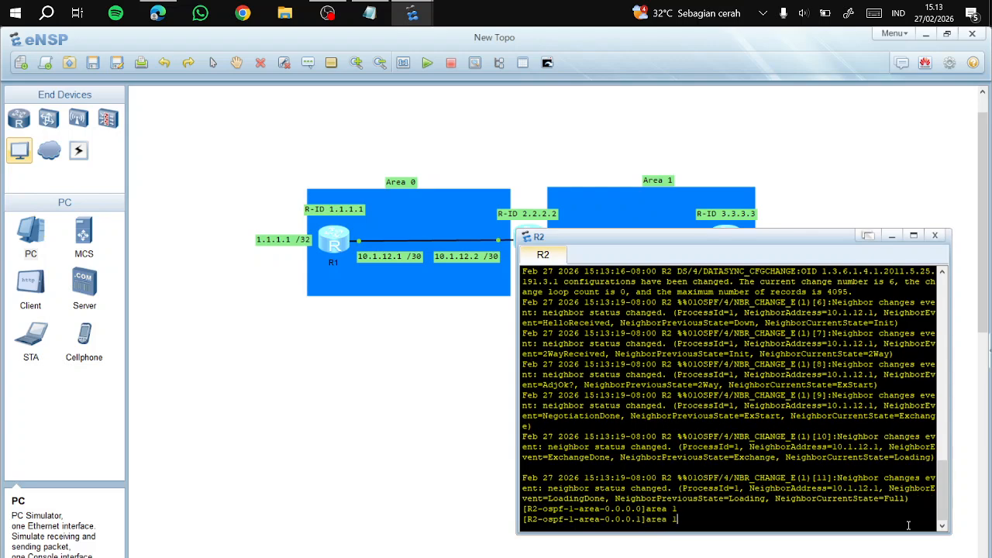
key("Left")
key("Left")
key("Left")
key("Left")
key("BackSpace")
key("BackSpace")
type("23")
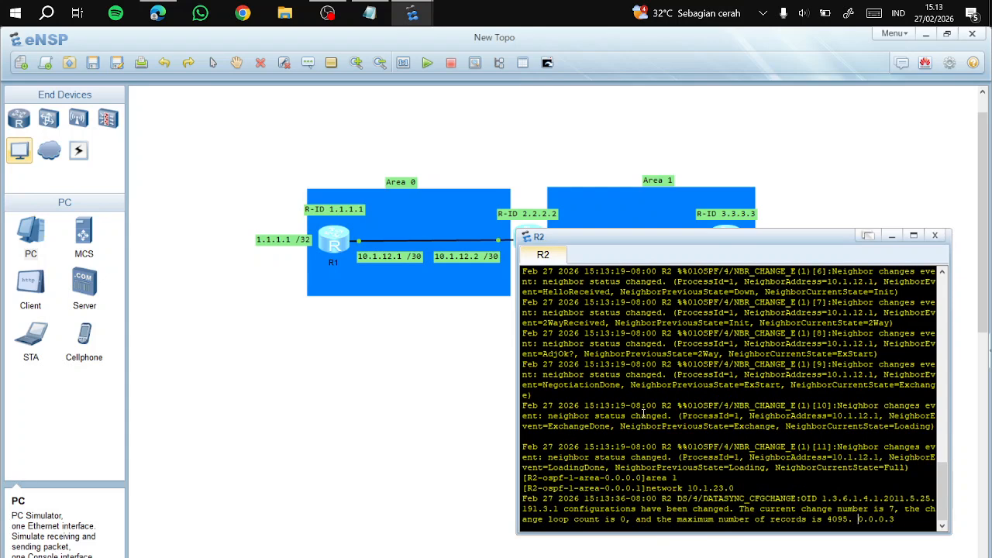
key("Return")
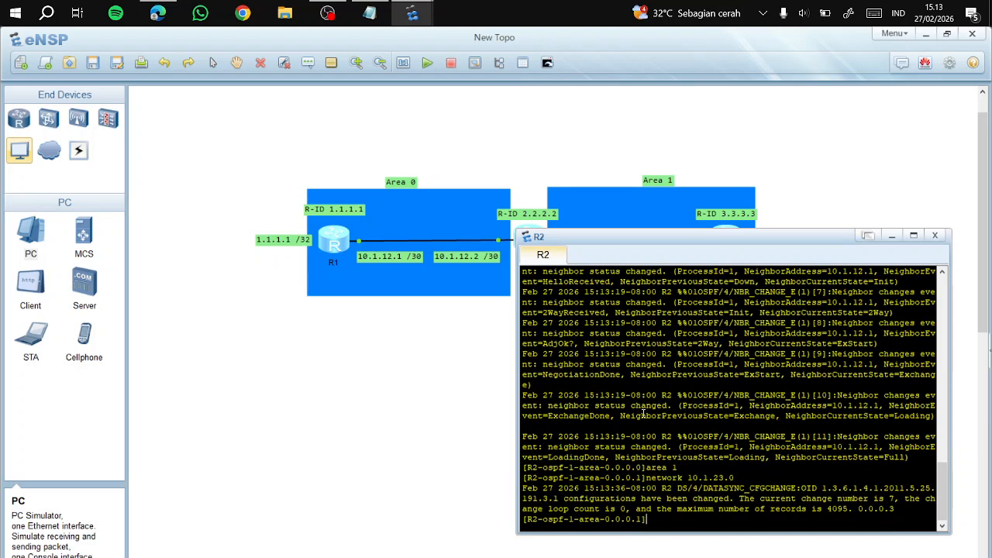
Display R2's brief OSPF information with "display ospf br" and page through the output to its end.
type("display")
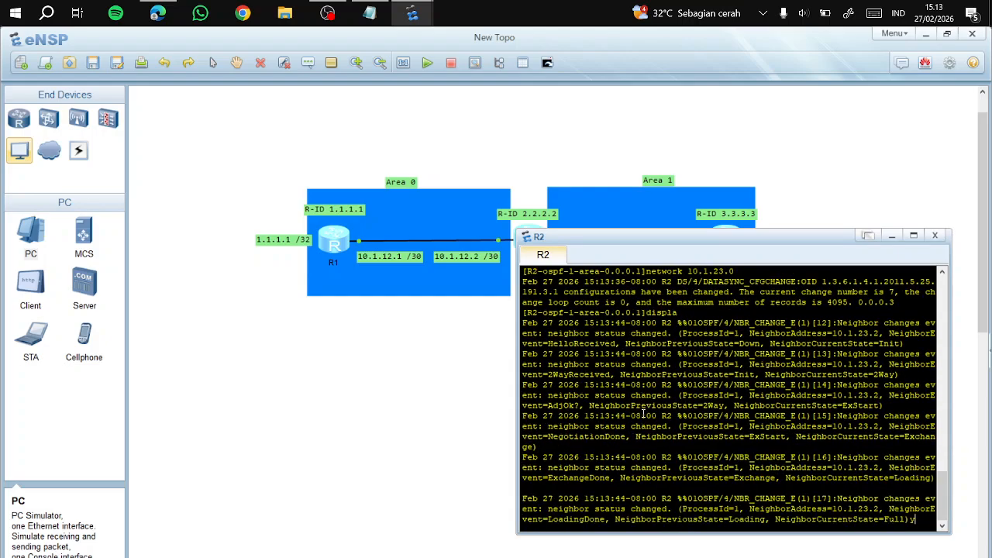
type(" ospf brief")
key("Return")
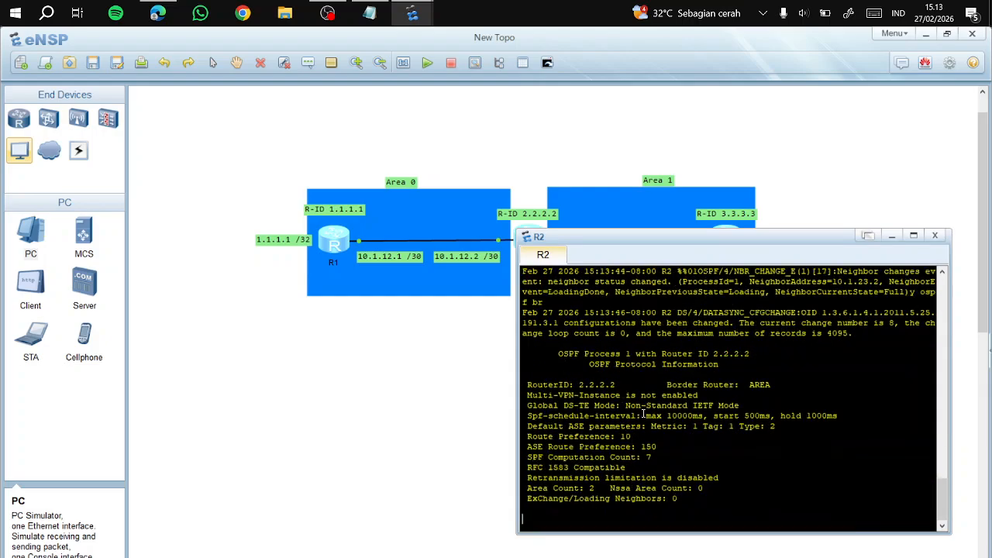
scroll(643, 414, "up", 5)
scroll(761, 402, "down", 4)
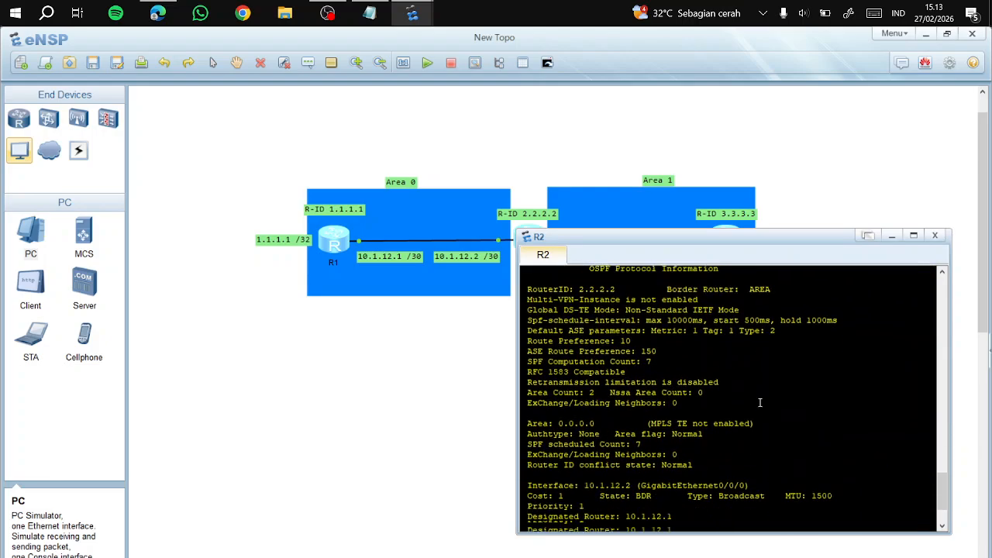
key("Return")
key("Return")
key("Return")
key("Return")
key("Return")
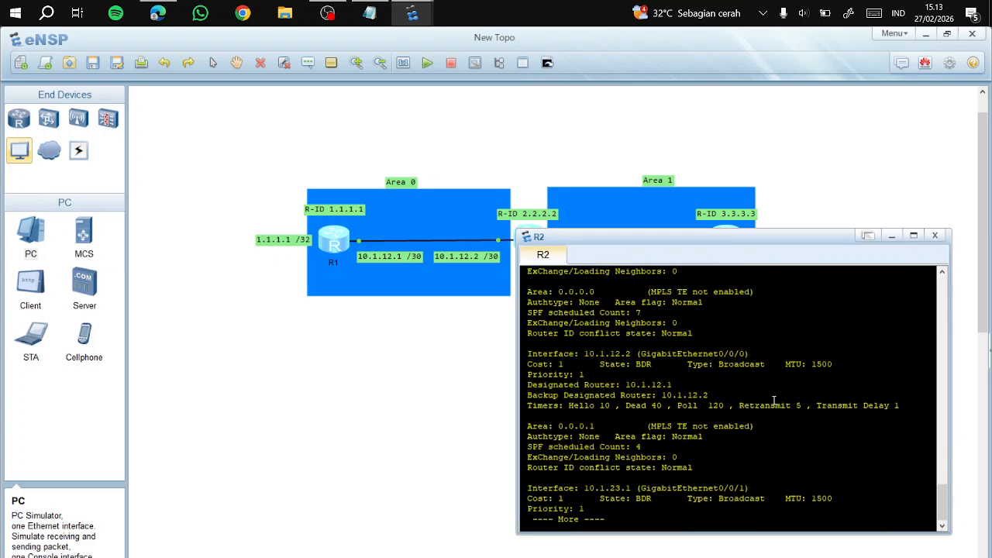
key("Return")
key("Return")
key("Return")
key("Return")
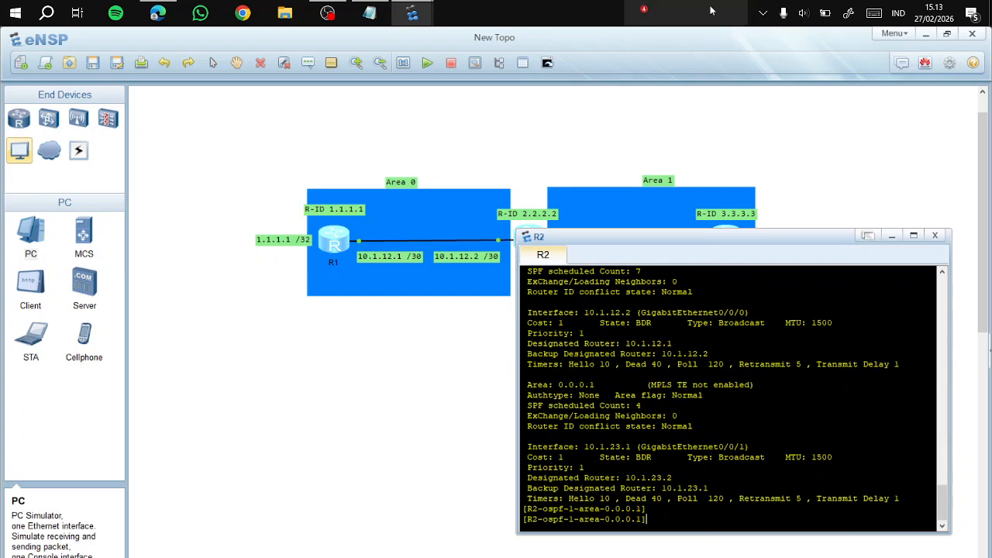
Switch to the OSPF PDF and find the "Verifikasi Hasil" page covering the OSPF neighbor table check on R2.
left_click(155, 11)
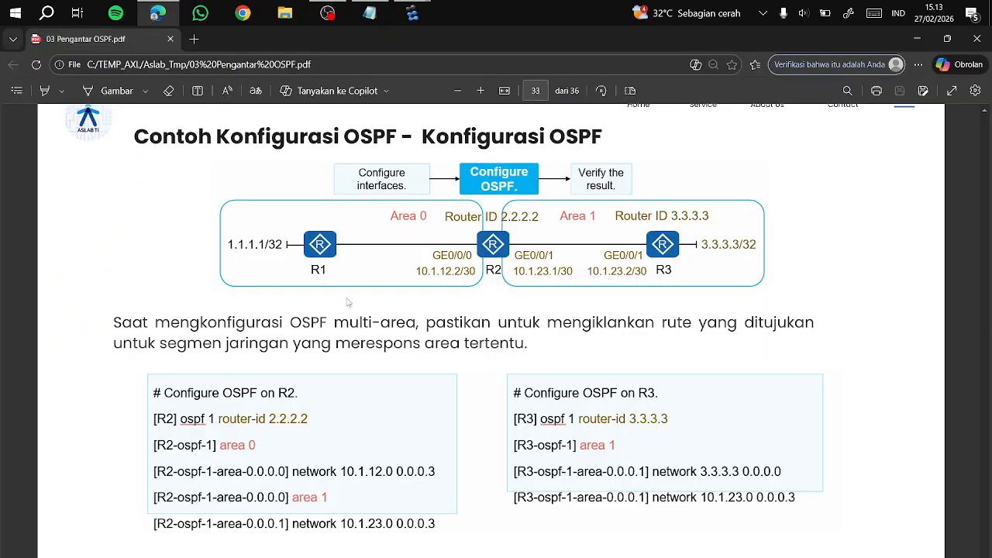
scroll(347, 364, "down", 6)
scroll(344, 310, "down", 2)
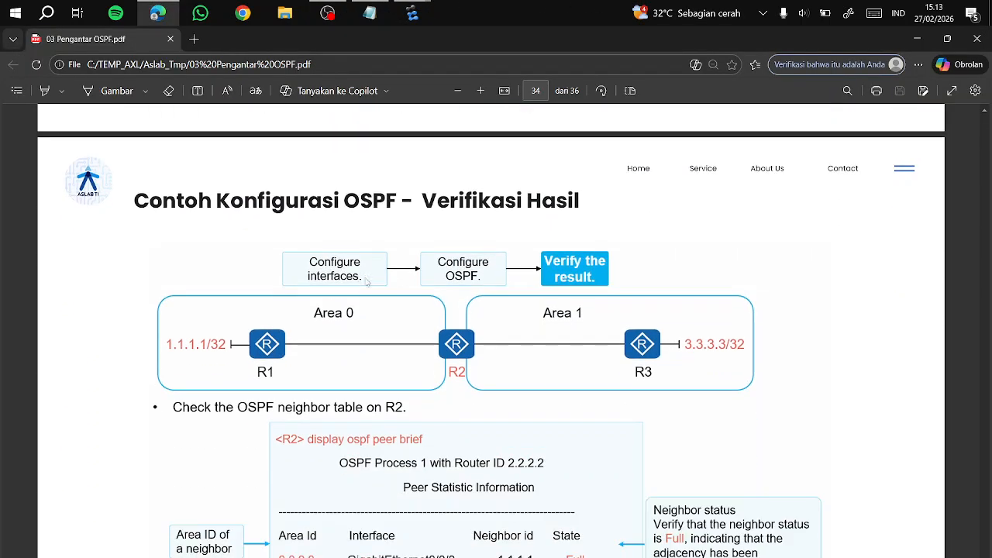
mouse_move(411, 12)
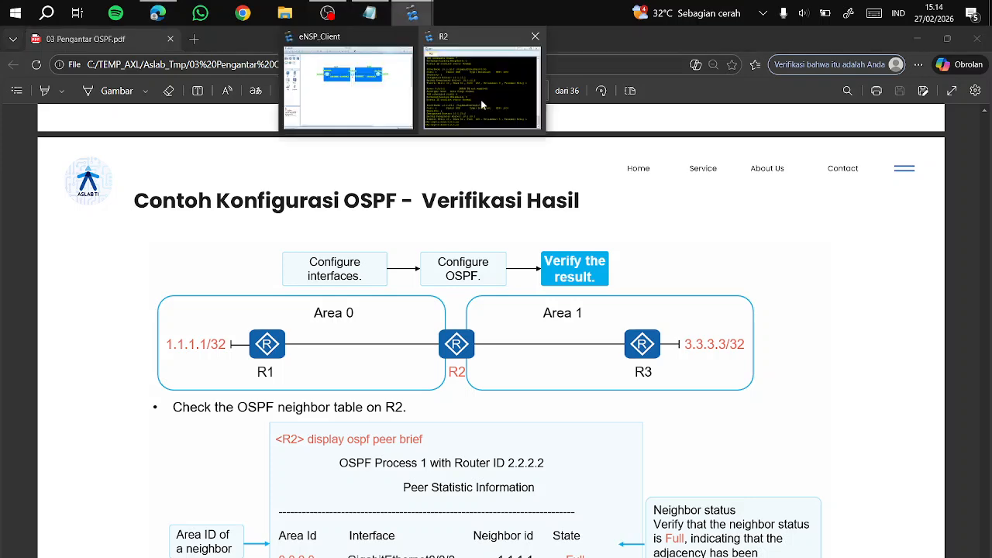
left_click(480, 99)
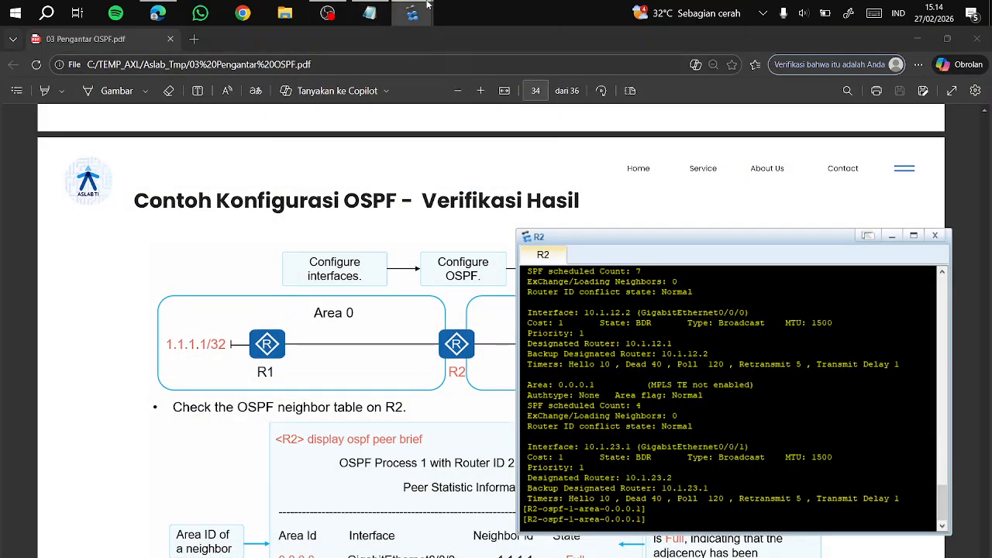
left_click(341, 77)
left_click(331, 11)
left_click(333, 8)
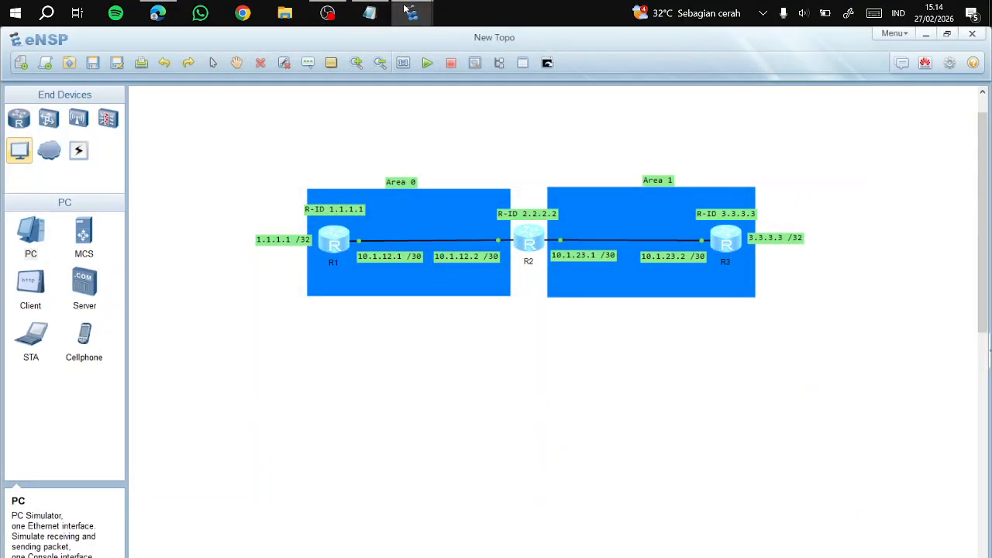
left_click(157, 12)
scroll(537, 318, "down", 1)
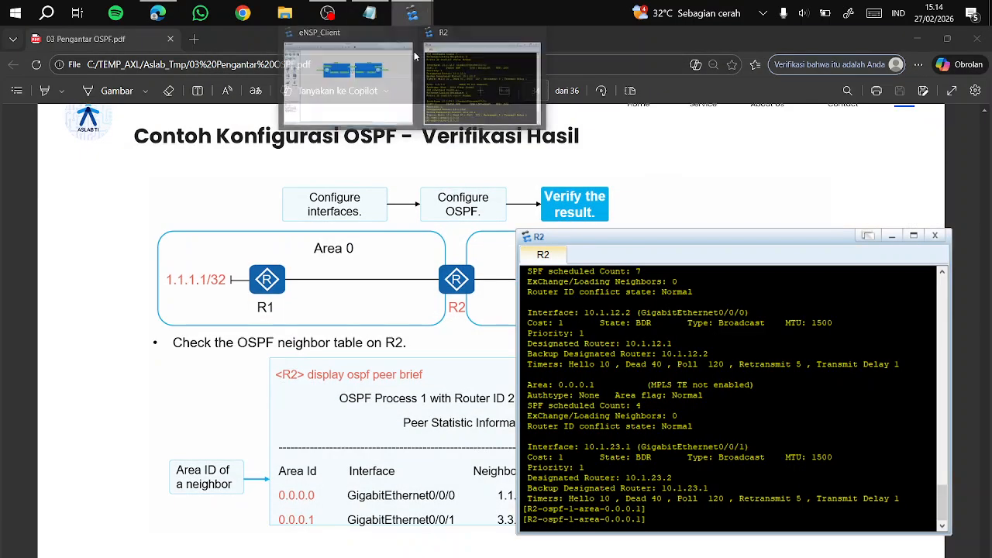
Return to R2's console in eNSP, run "display ospf peer brief", and compare the neighbor table with the PDF's example.
left_click(393, 61)
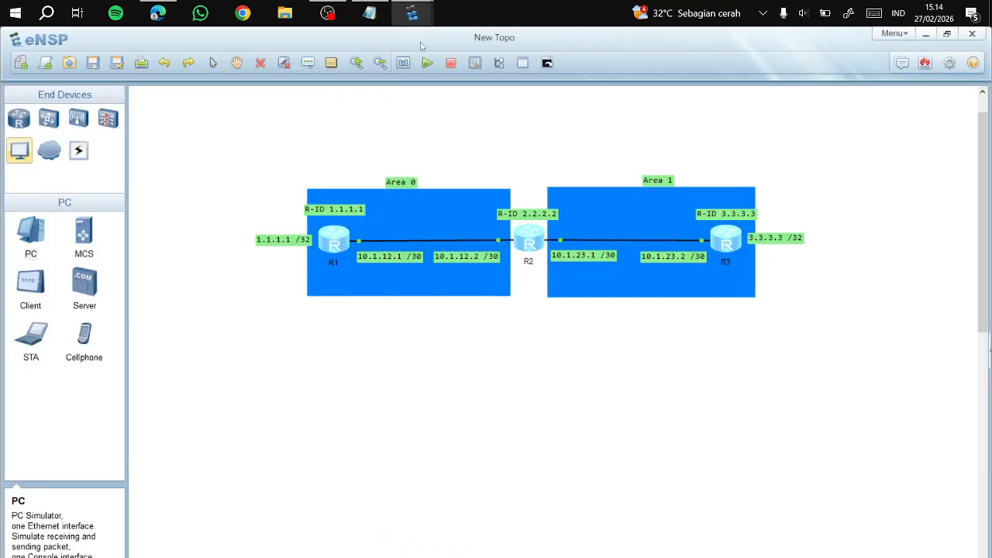
left_click(503, 122)
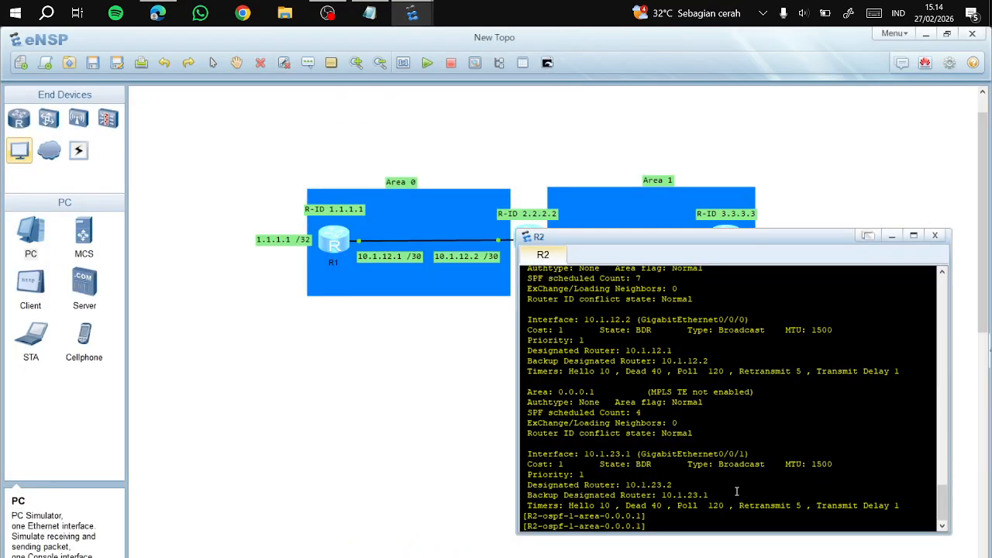
type("display ospf peer brief")
key("Return")
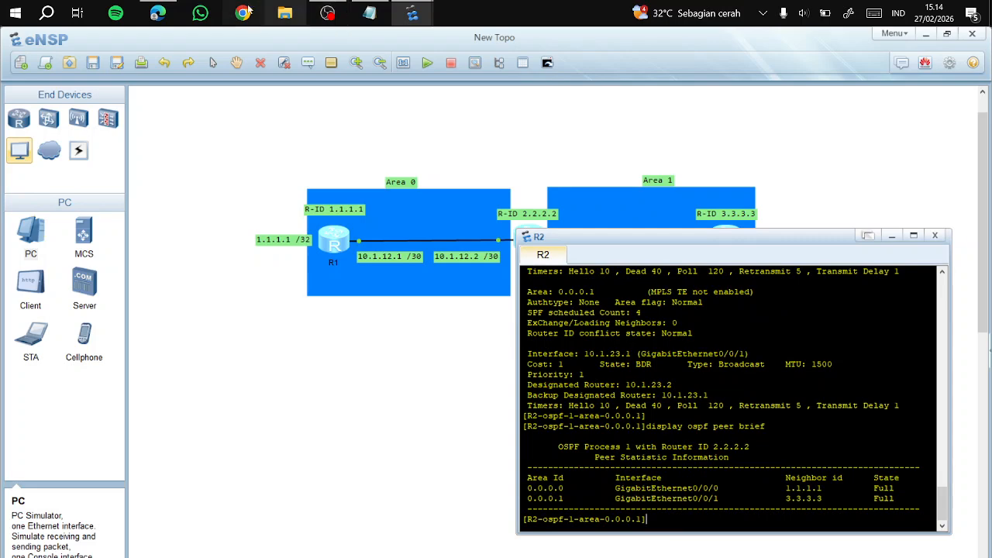
left_click(158, 13)
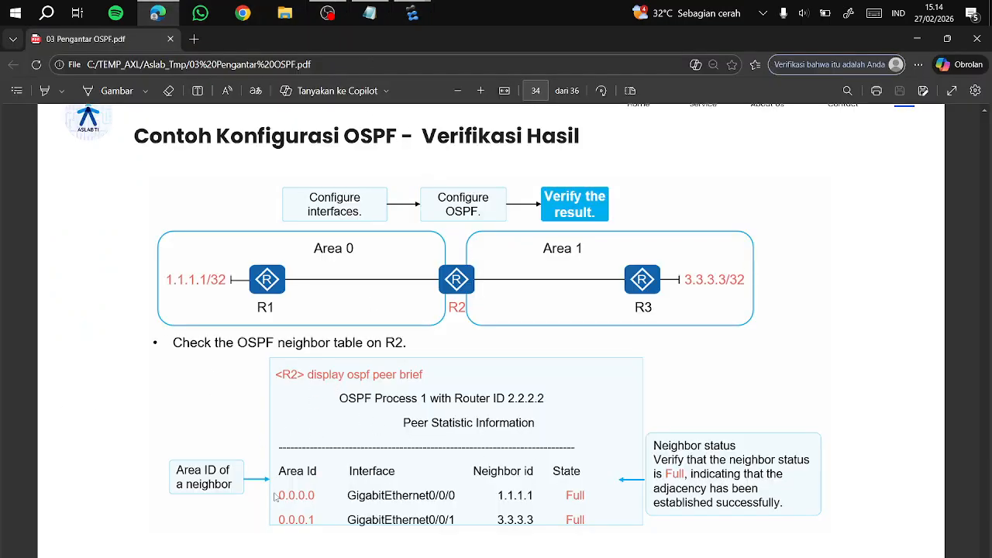
Review the PDF's neighbor table check for R2 and find the following page on R1's routing table and ping checks.
scroll(457, 527, "down", 2)
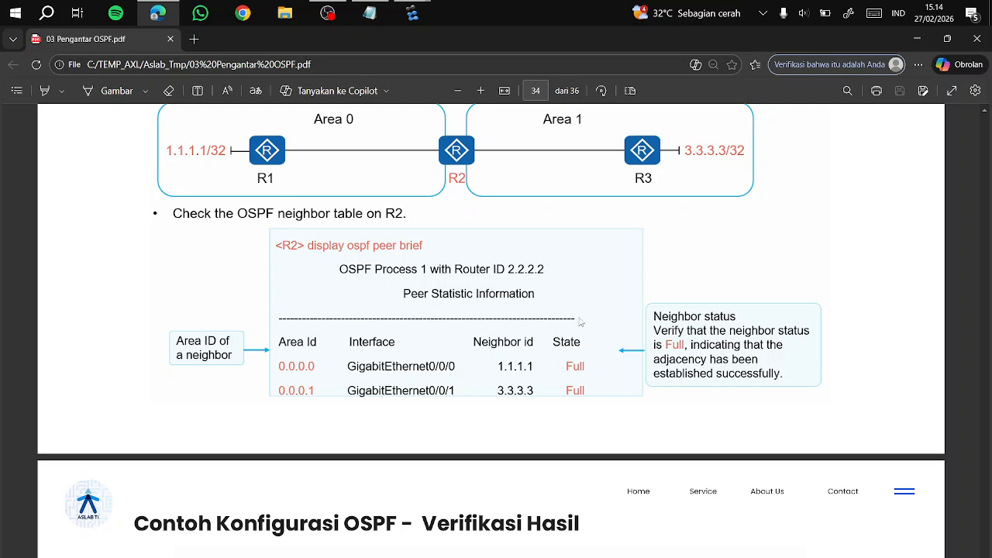
scroll(527, 330, "up", 1)
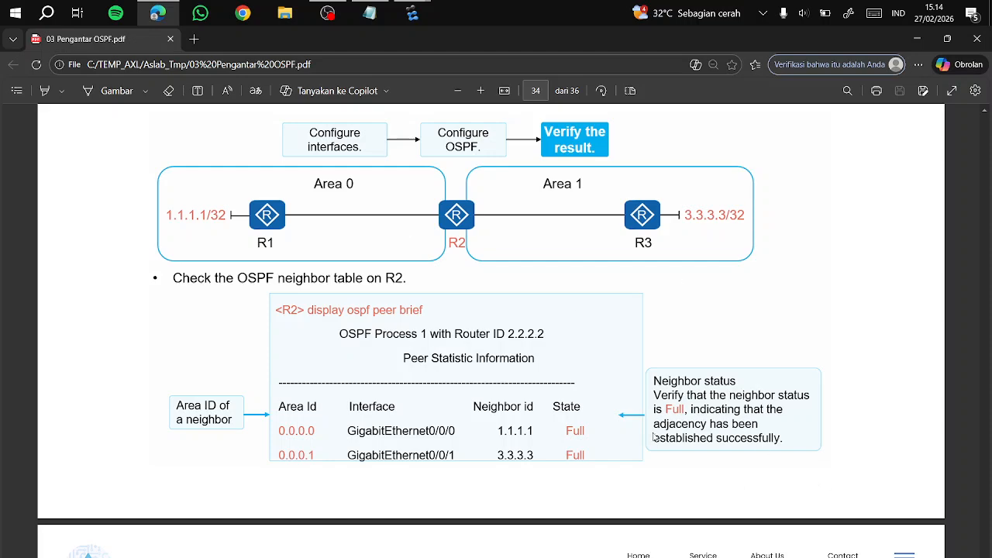
scroll(654, 437, "down", 2)
scroll(542, 324, "up", 1)
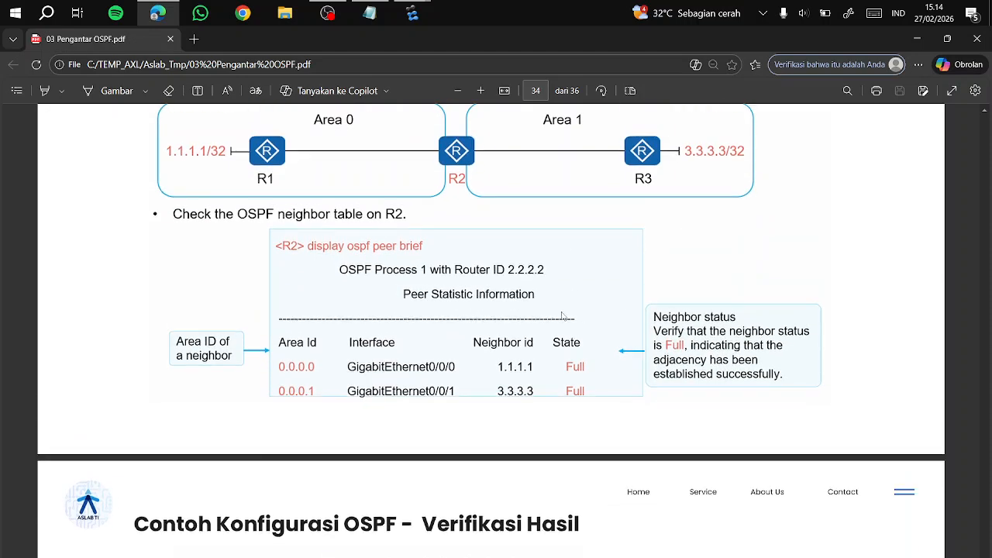
scroll(579, 322, "up", 2)
scroll(576, 411, "down", 7)
scroll(543, 419, "up", 2)
scroll(532, 372, "down", 2)
scroll(465, 465, "up", 6)
scroll(571, 475, "down", 5)
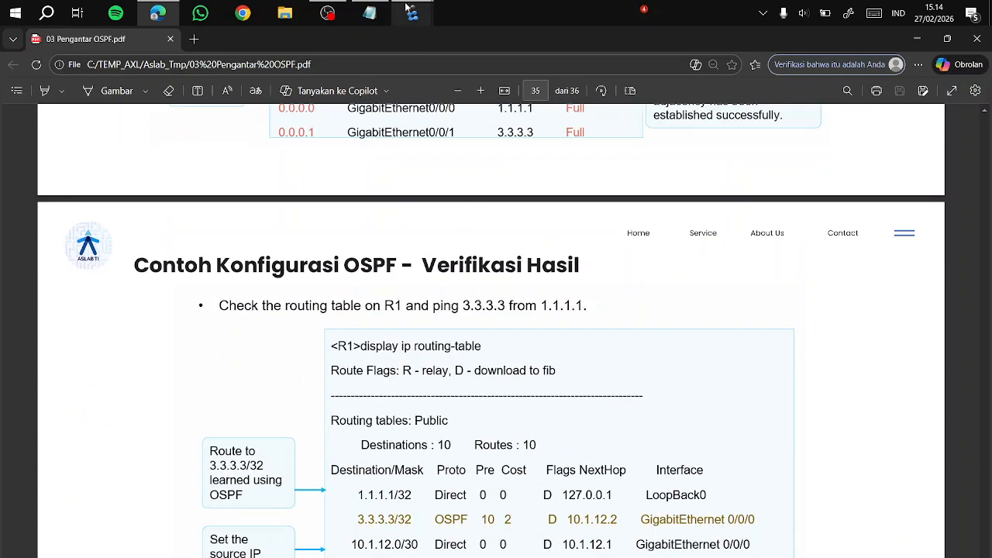
Switch to eNSP, close R2's console and open R1's console, placed clear of R1 in the topology.
left_click(427, 10)
mouse_move(429, 10)
left_click(488, 85)
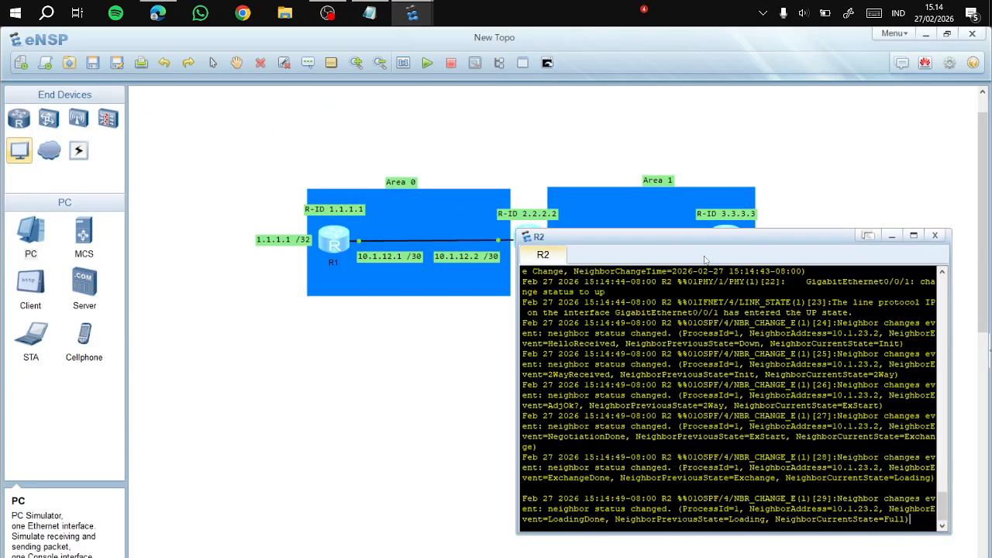
left_click(938, 237)
double_click(333, 240)
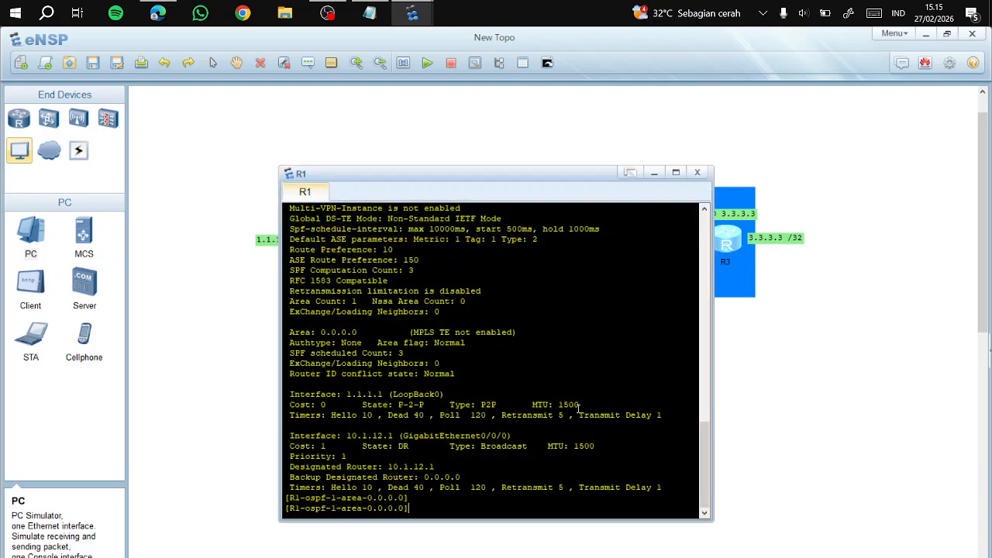
left_click_drag(500, 179, 716, 184)
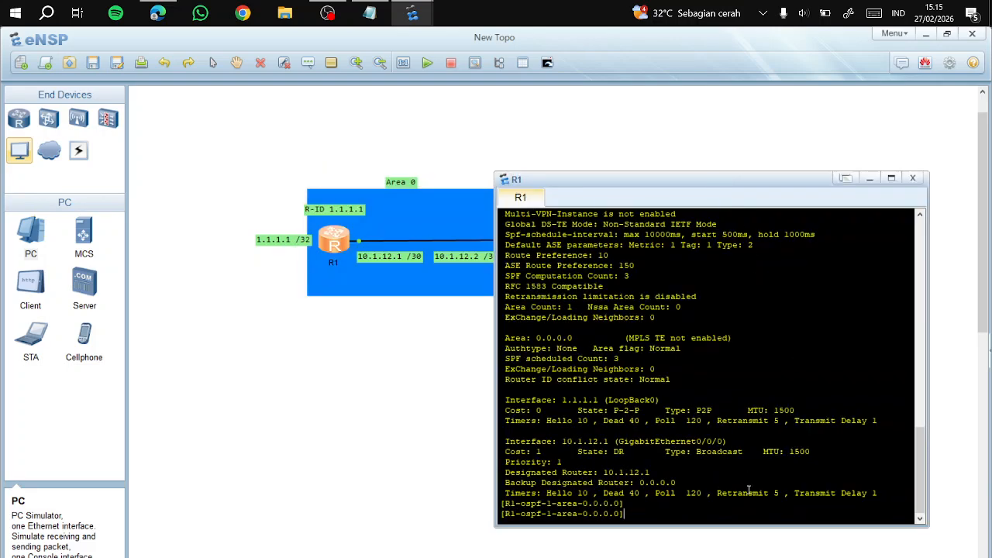
Consult the routing table check for R1 in the OSPF PDF and return to R1's console in eNSP.
left_click(158, 13)
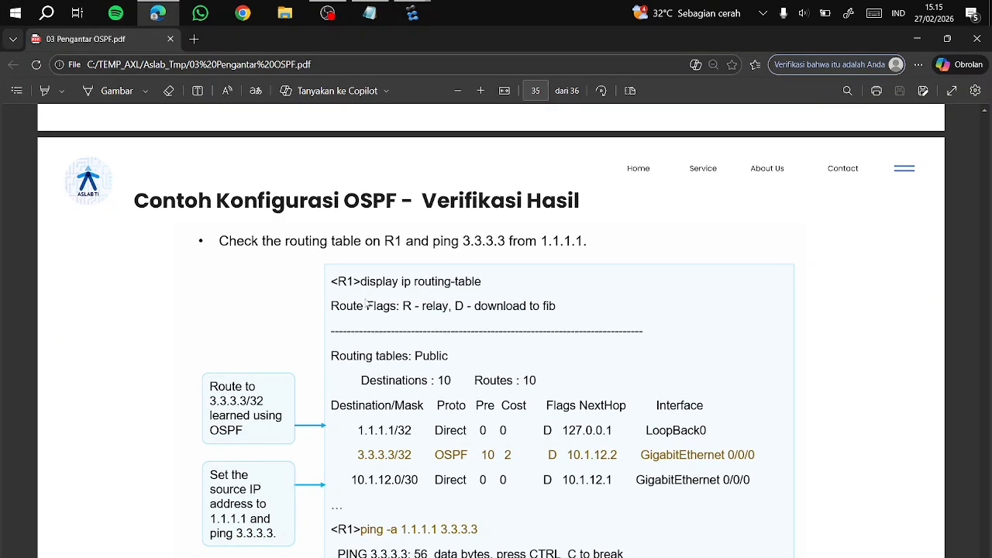
mouse_move(409, 17)
left_click(402, 83)
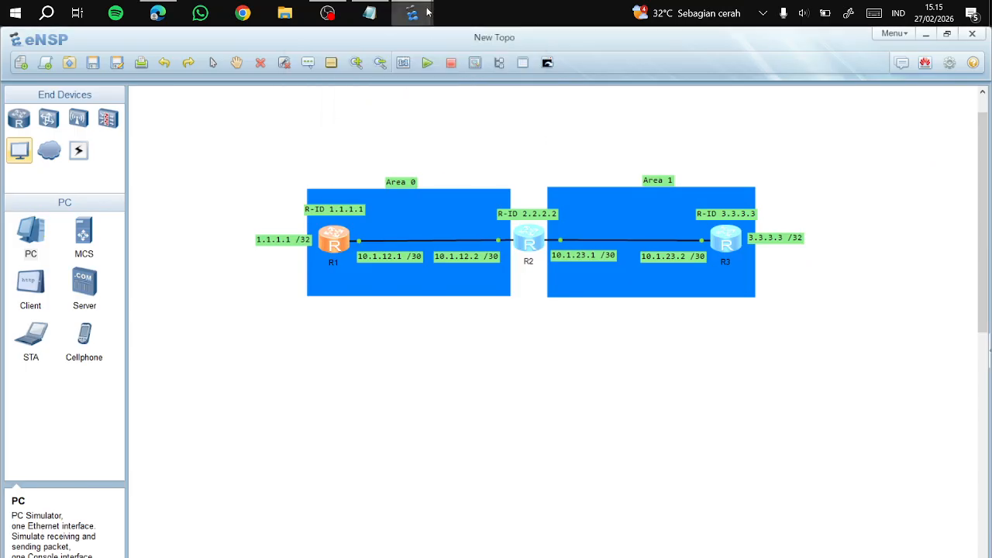
left_click(481, 87)
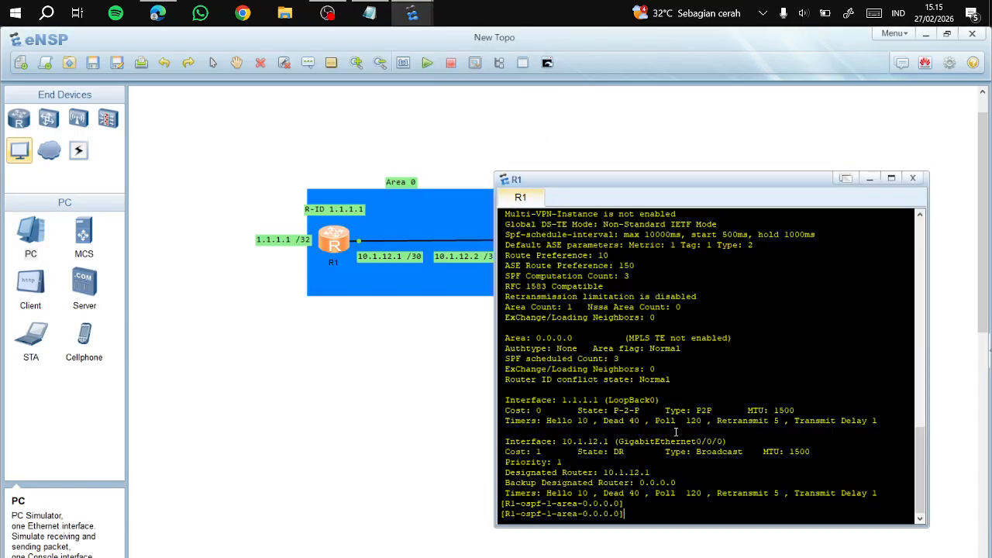
Leave R1's area 0 view and show its routes with "display ip routing-table".
type("q")
key("Return")
type("displya")
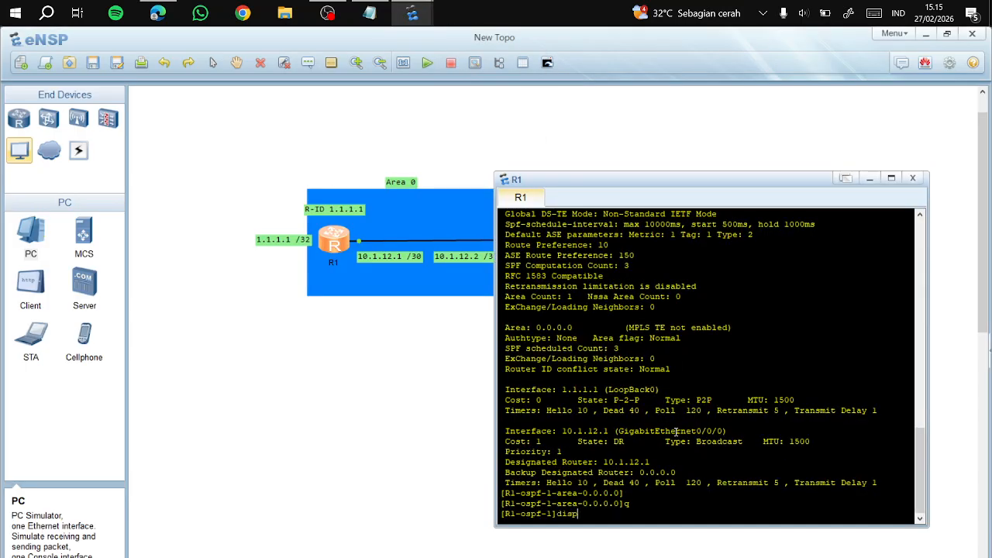
key("BackSpace")
key("BackSpace")
type("ay ip routing-tab")
key("BackSpace")
key("BackSpace")
type("table")
key("Return")
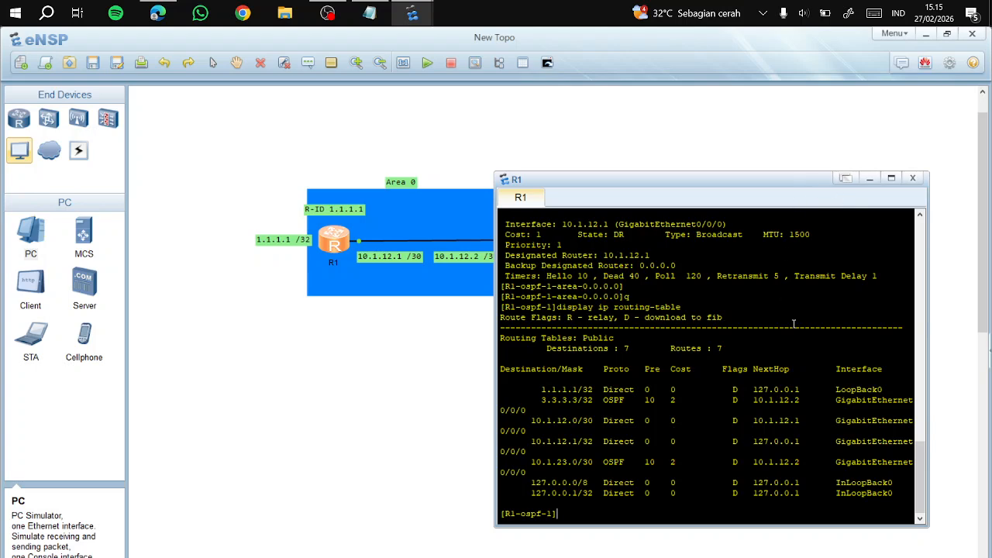
Examine the OSPF routes 3.3.3.3/32 and 10.1.23.0/30 in R1's routing table and compare their next hop with the topology.
scroll(710, 376, "down", 1)
scroll(704, 380, "up", 2)
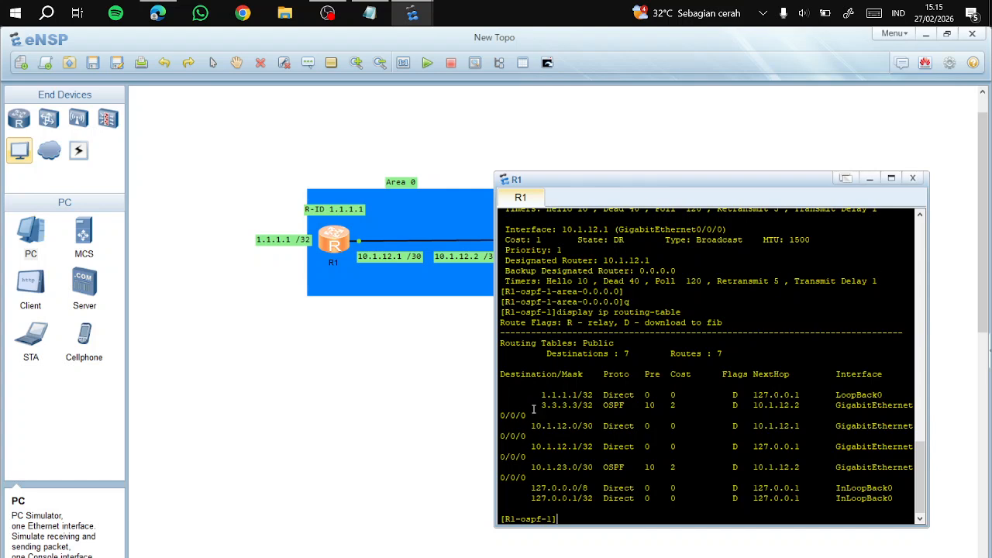
left_click_drag(539, 405, 570, 418)
left_click(603, 399)
left_click_drag(541, 406, 615, 412)
left_click(657, 393)
left_click_drag(542, 409, 550, 411)
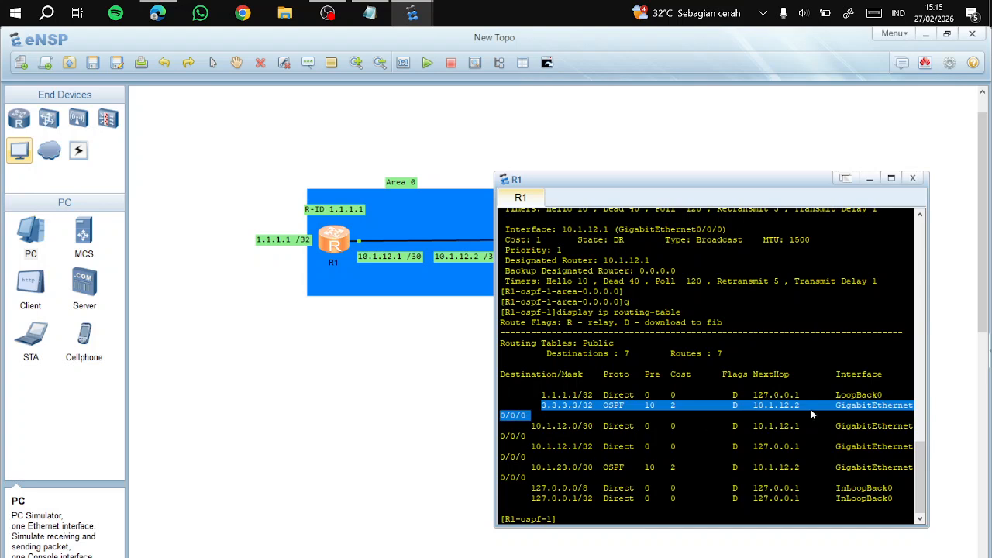
left_click(593, 394)
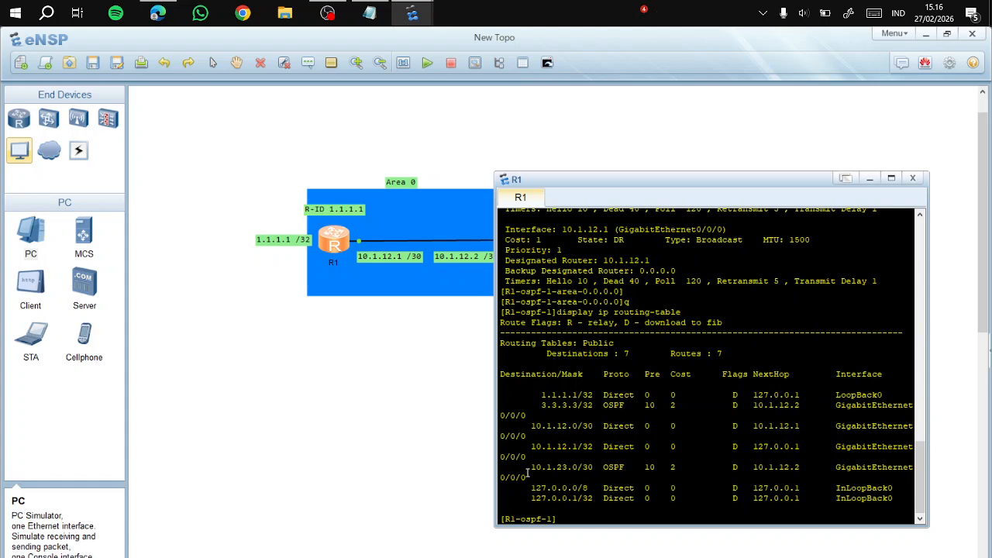
mouse_move(554, 476)
left_mouse_down()
mouse_move(534, 467)
mouse_move(546, 481)
left_mouse_up()
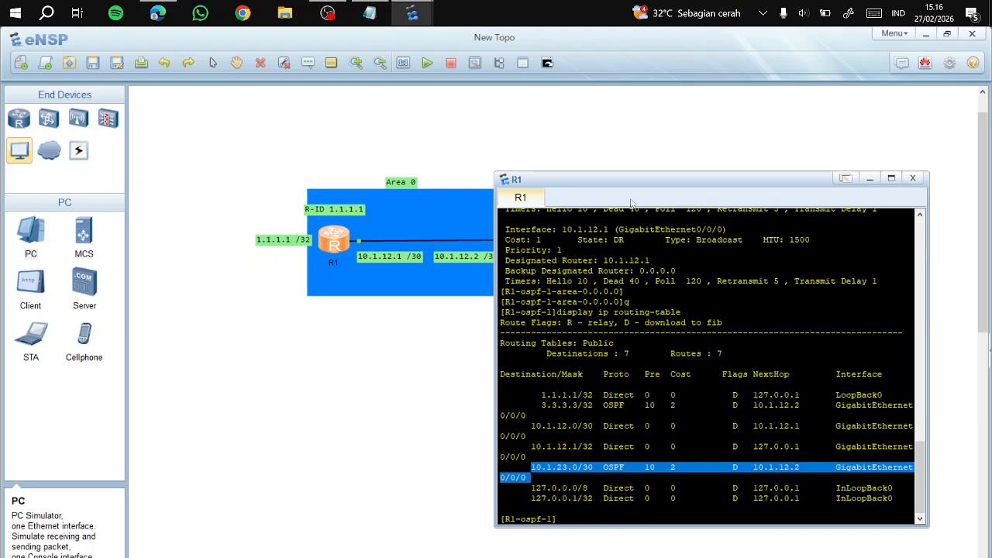
left_click_drag(640, 180, 622, 301)
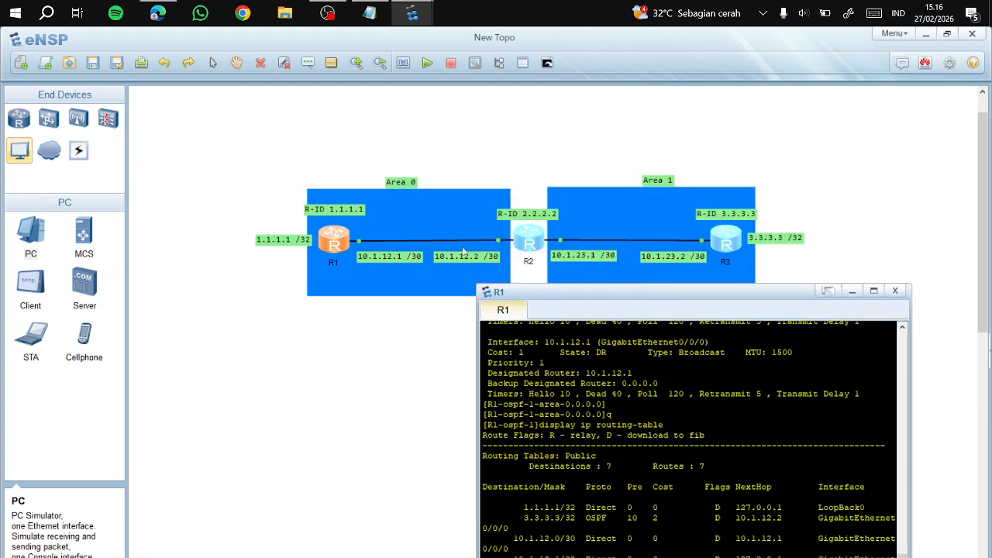
left_click_drag(617, 291, 543, 155)
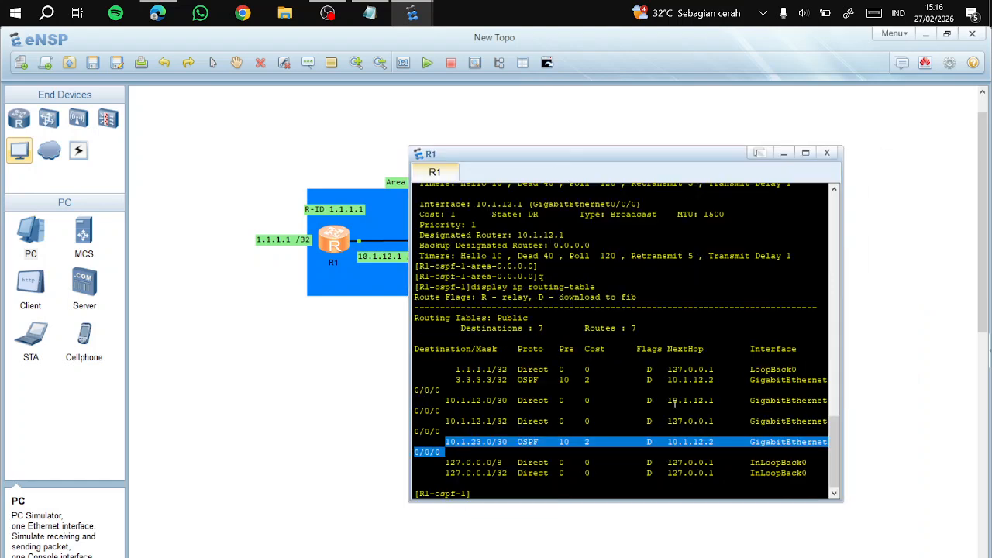
Test connectivity from R1 with "ping -a 1.1.1.1 3.3.3.3" and close R1's console after reading the replies.
left_click(609, 481)
type("ping")
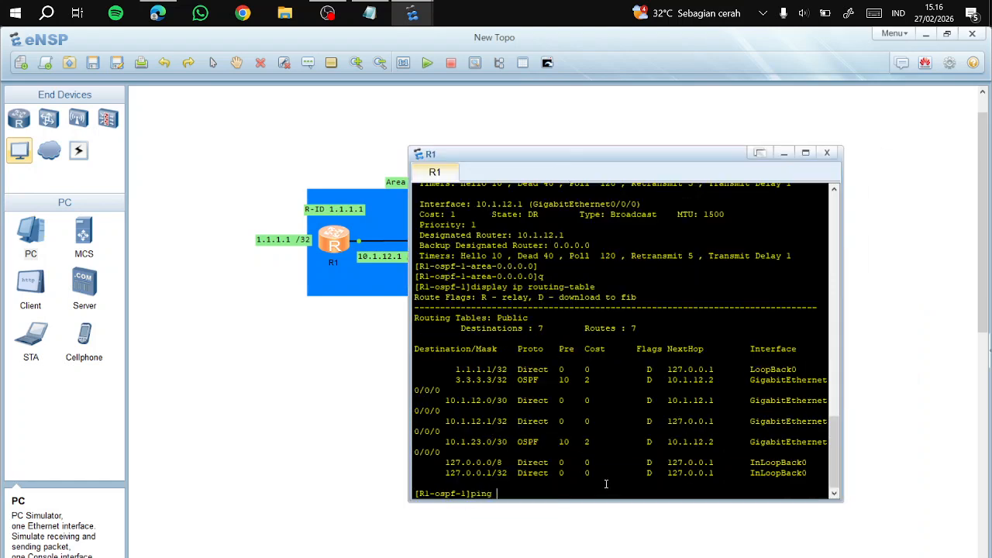
key("BackSpace")
key("BackSpace")
key("BackSpace")
type("ing -a")
type("1.1.1.1")
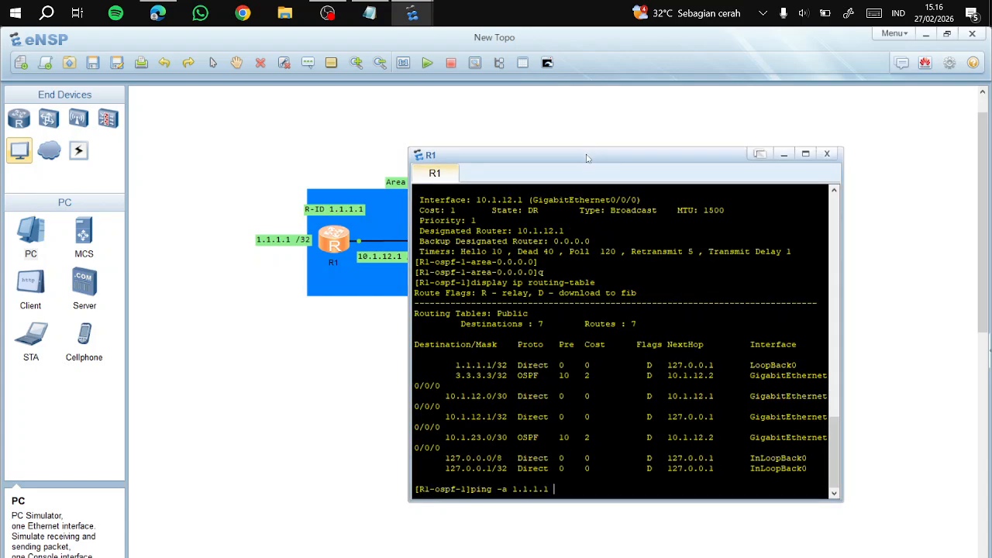
left_click_drag(589, 153, 490, 208)
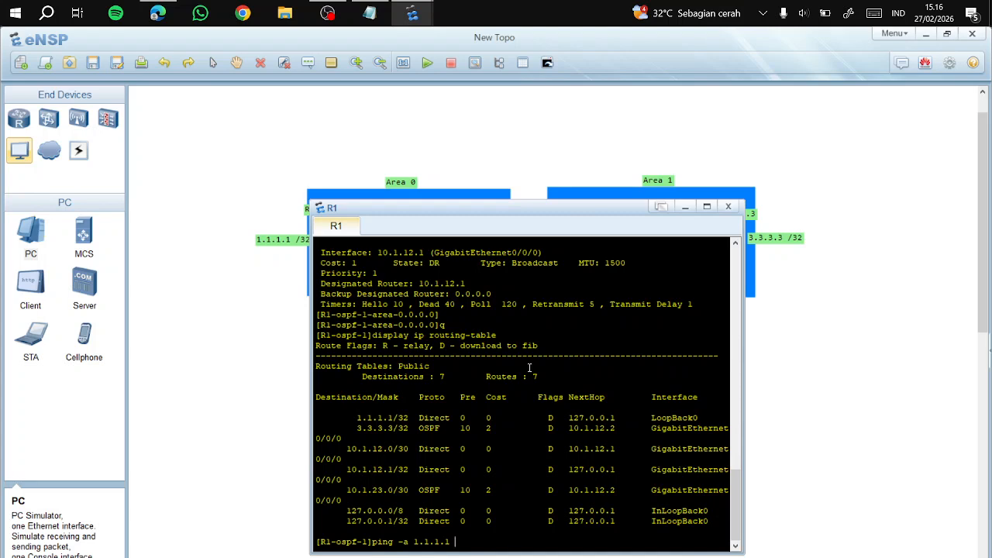
type("3.3.3.3")
key("Return")
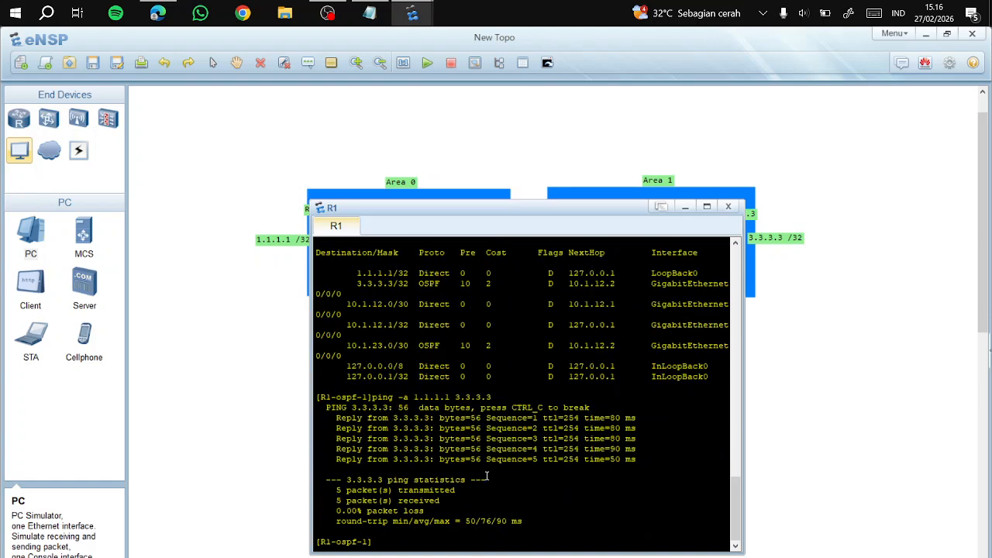
left_click_drag(410, 200, 331, 171)
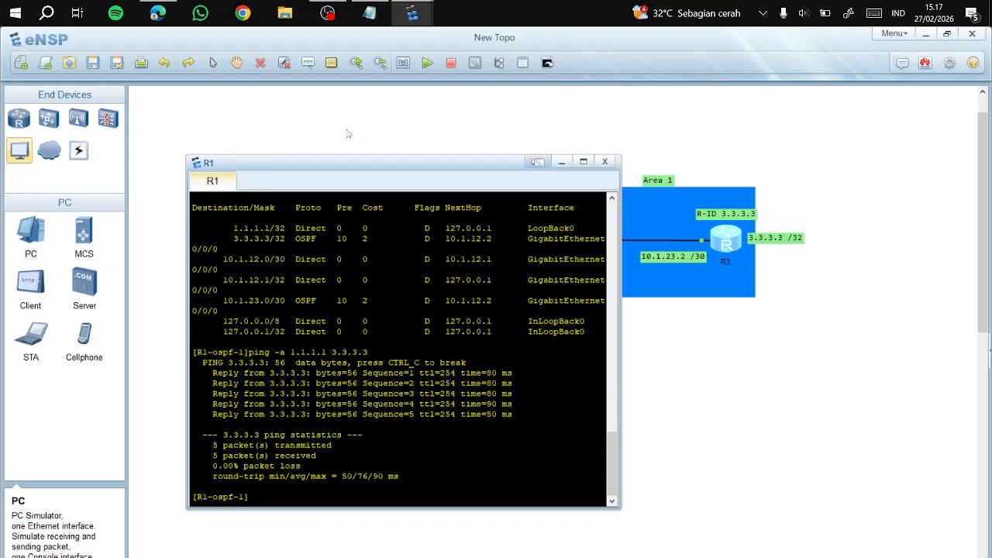
left_click(606, 161)
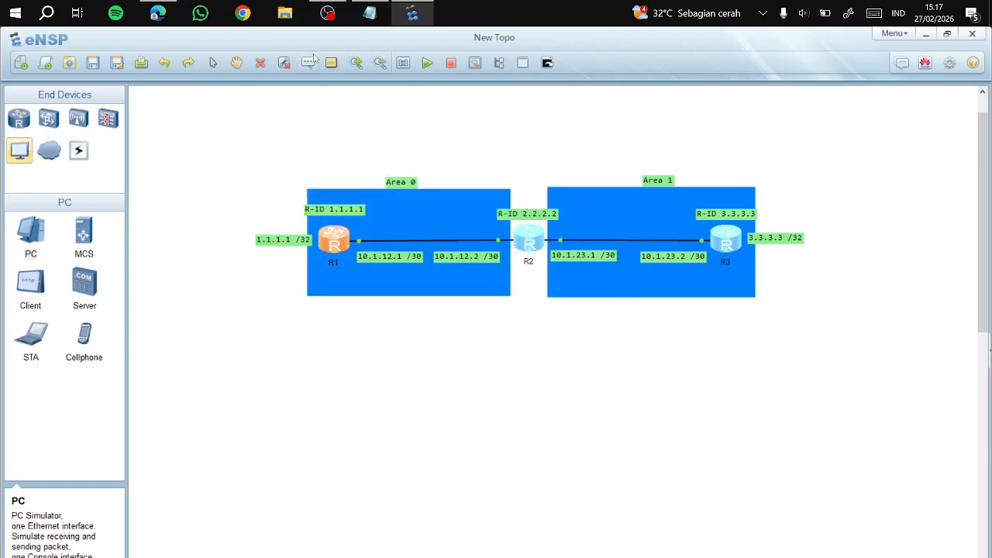
left_click_drag(406, 327, 659, 515)
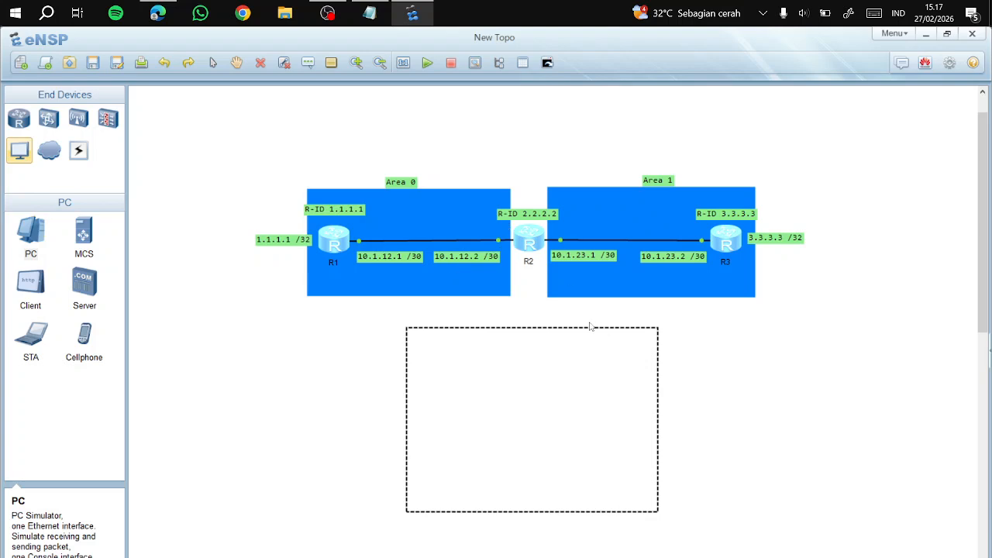
left_click(492, 336)
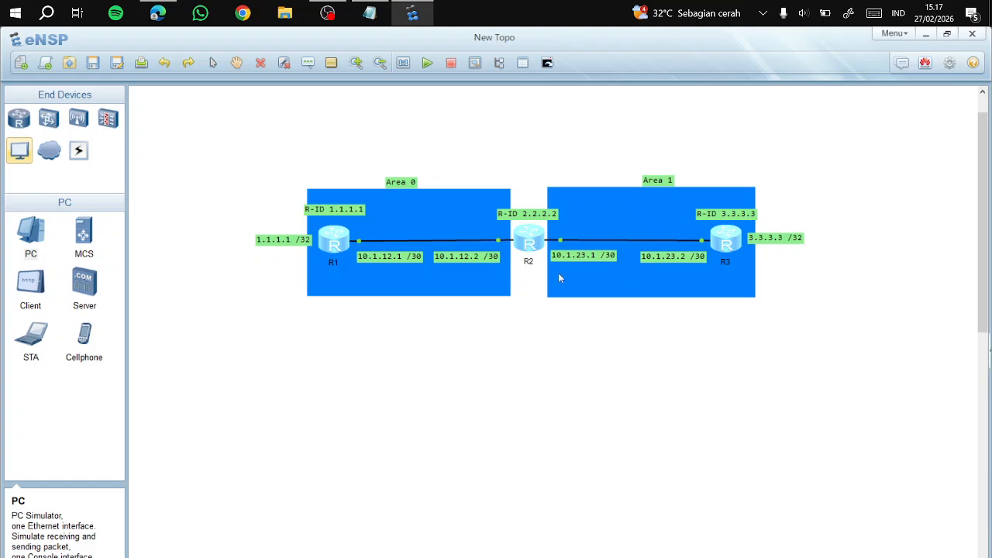
left_click_drag(475, 328, 622, 528)
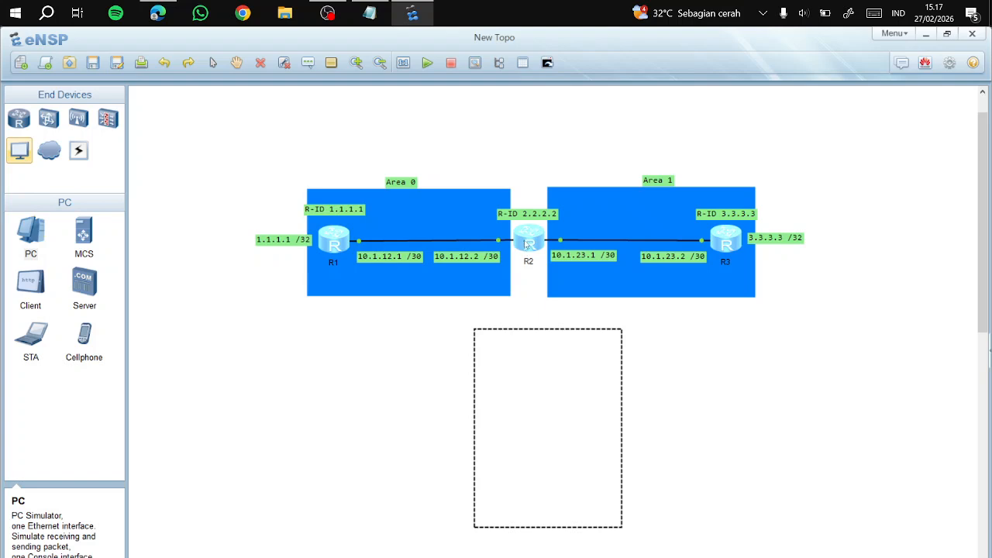
left_click(735, 393)
left_click_drag(433, 329, 629, 452)
left_click_drag(245, 332, 383, 456)
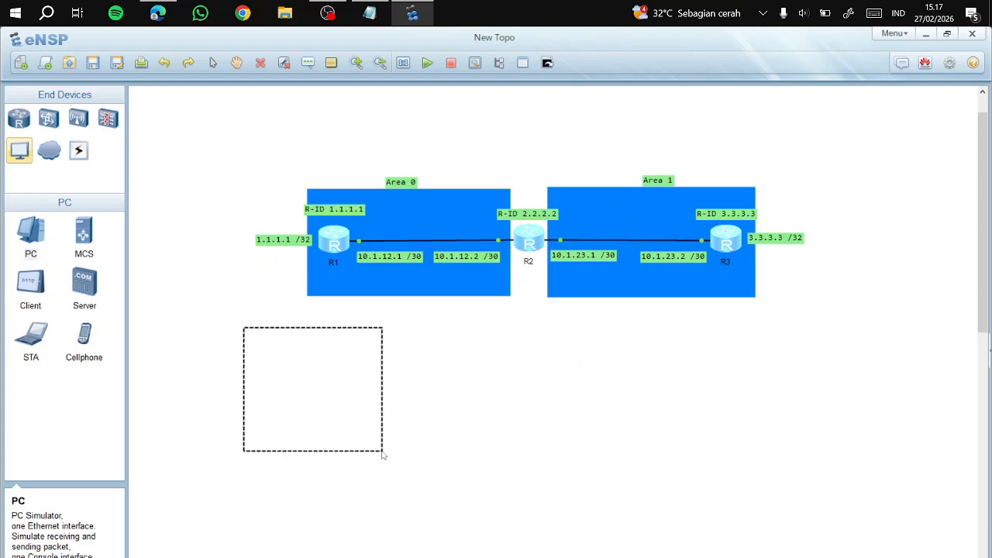
left_click_drag(488, 399, 626, 500)
left_click_drag(668, 358, 894, 478)
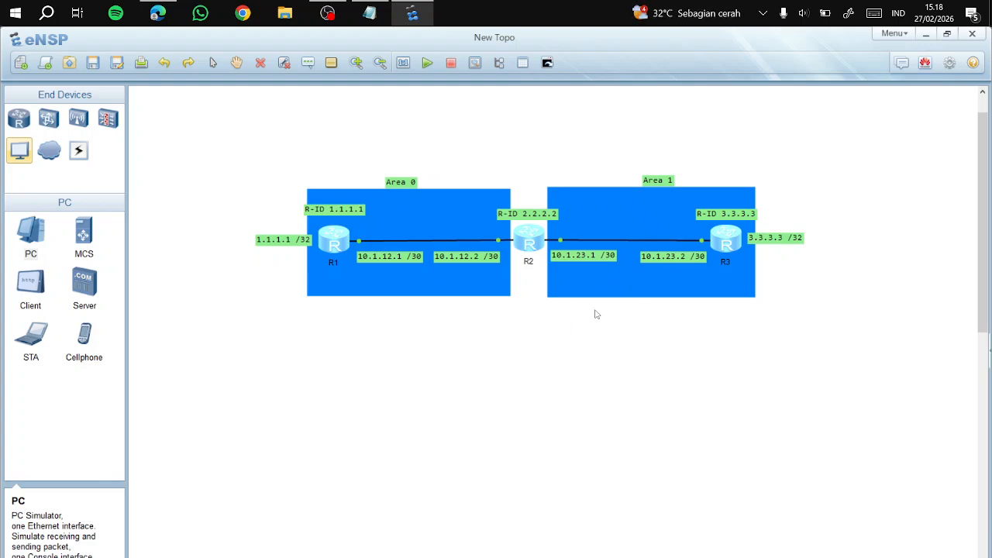
mouse_move(501, 244)
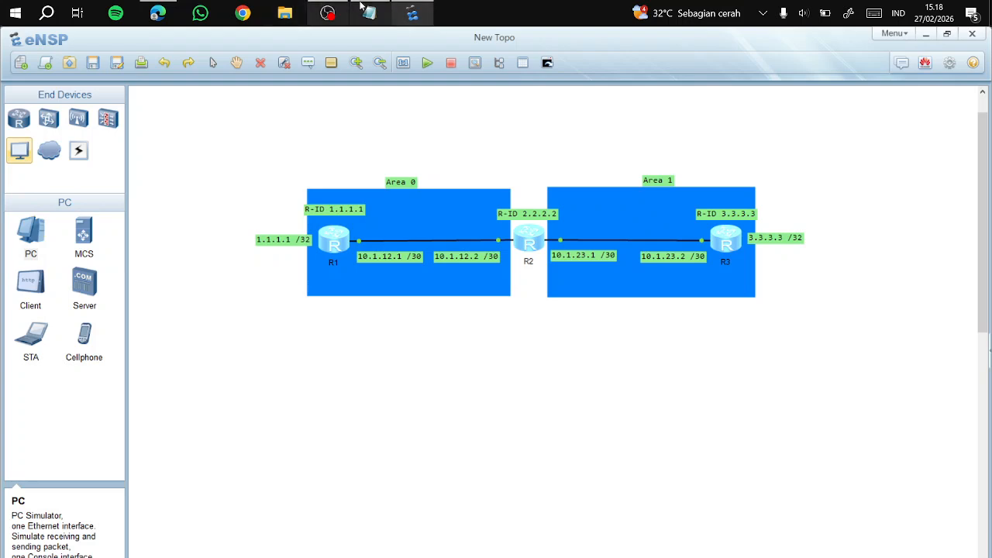
left_click_drag(260, 126, 853, 306)
left_click_drag(267, 148, 903, 287)
left_click_drag(252, 140, 680, 345)
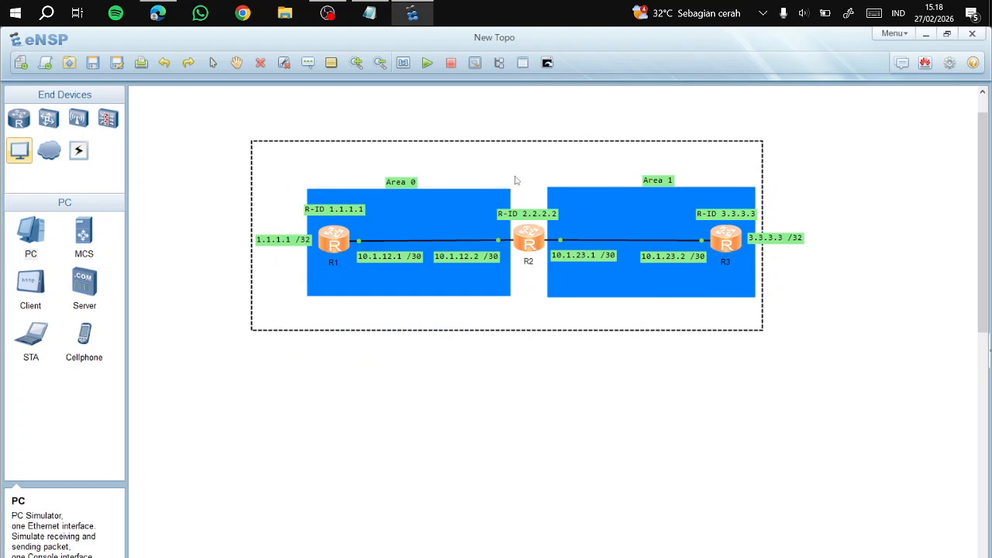
left_click(816, 168)
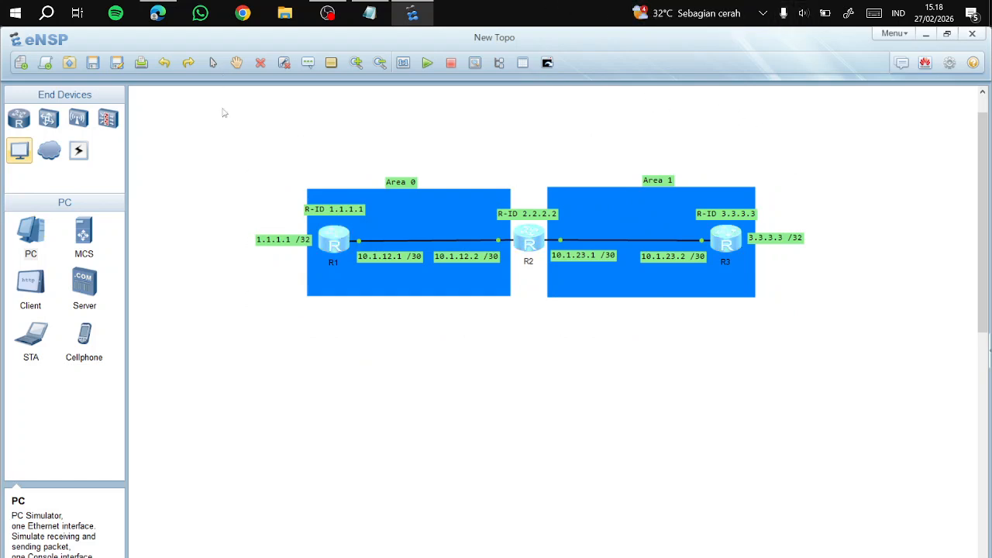
left_click_drag(226, 143, 816, 315)
left_click(833, 179)
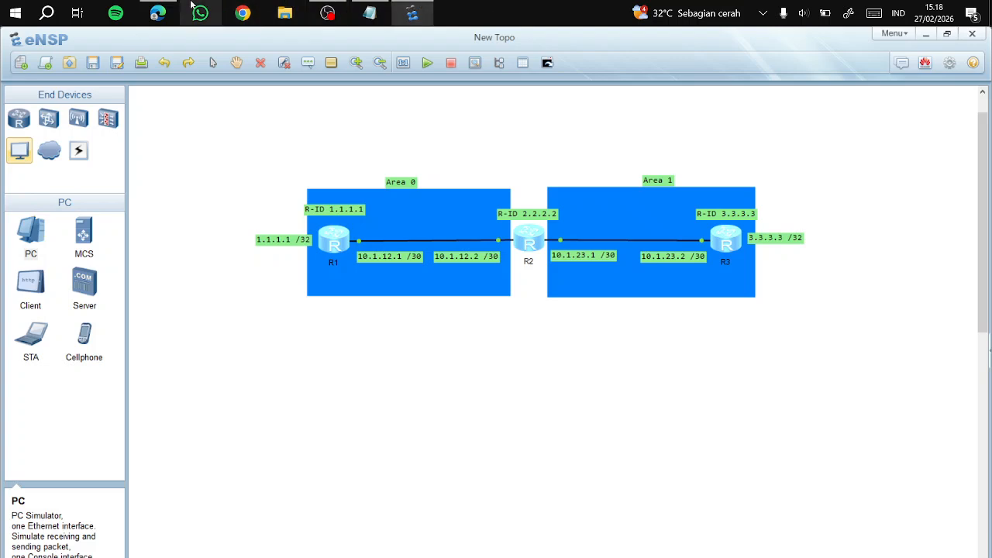
left_click(327, 14)
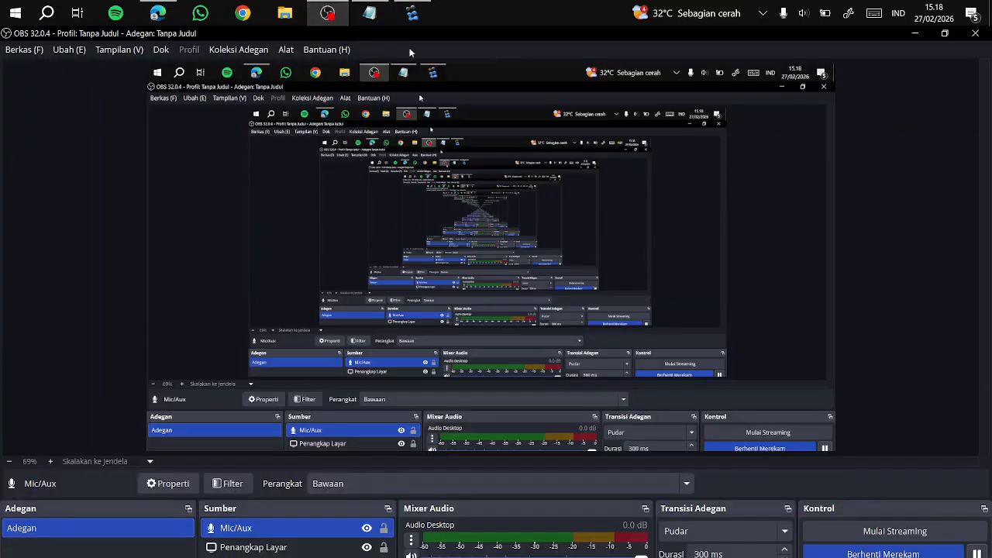
left_click(329, 14)
mouse_move(340, 24)
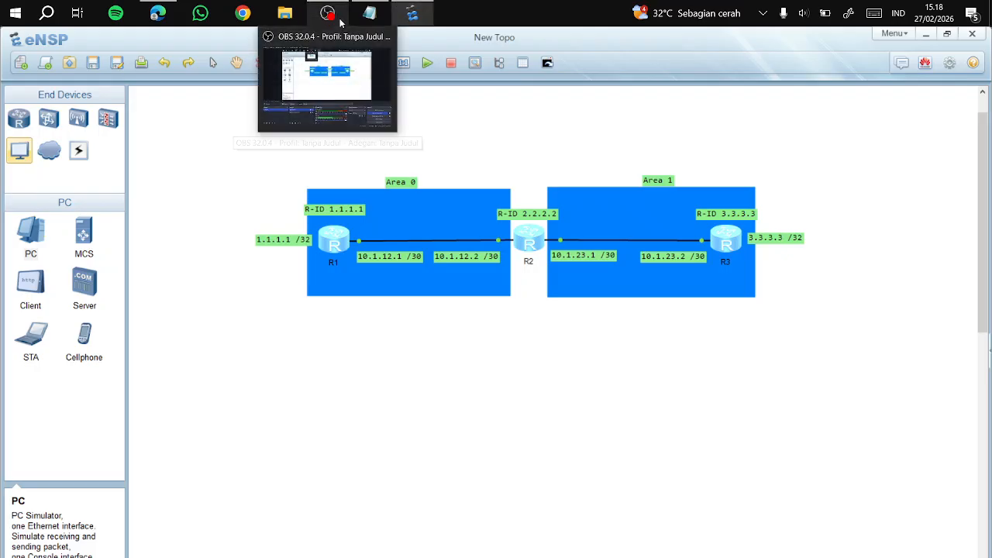
left_click(327, 85)
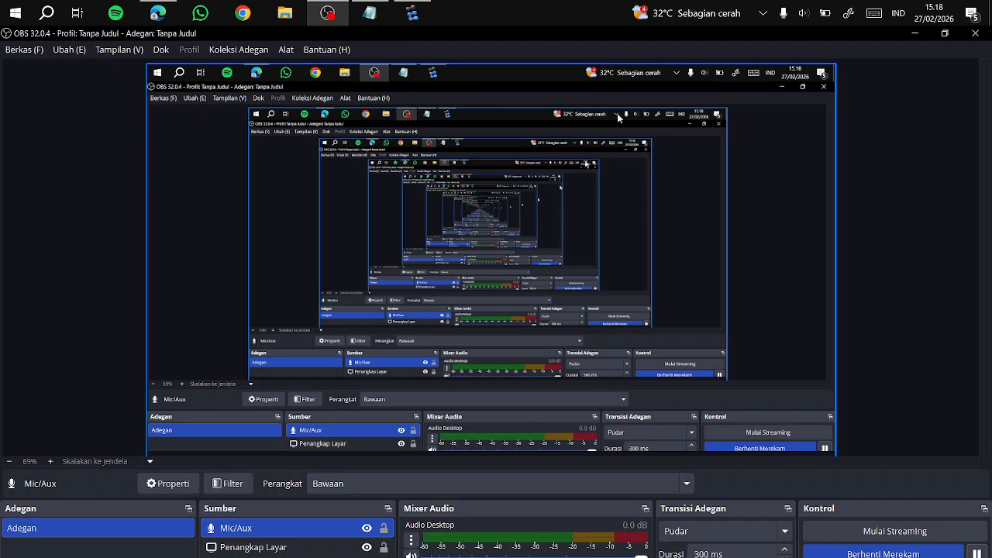